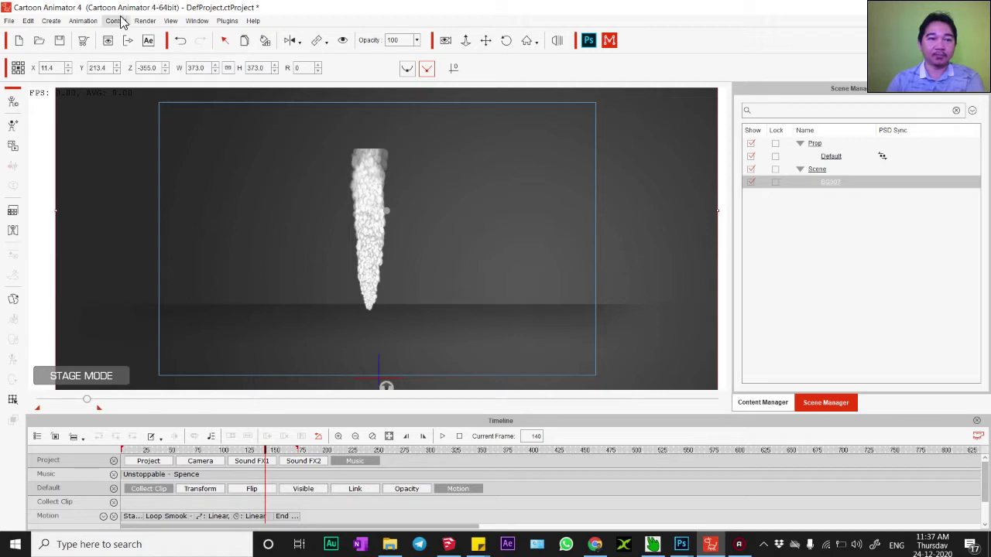
- Show the playback controls, play the finished smoke animation, stop it and go to frame 88
click(116, 21)
click(121, 41)
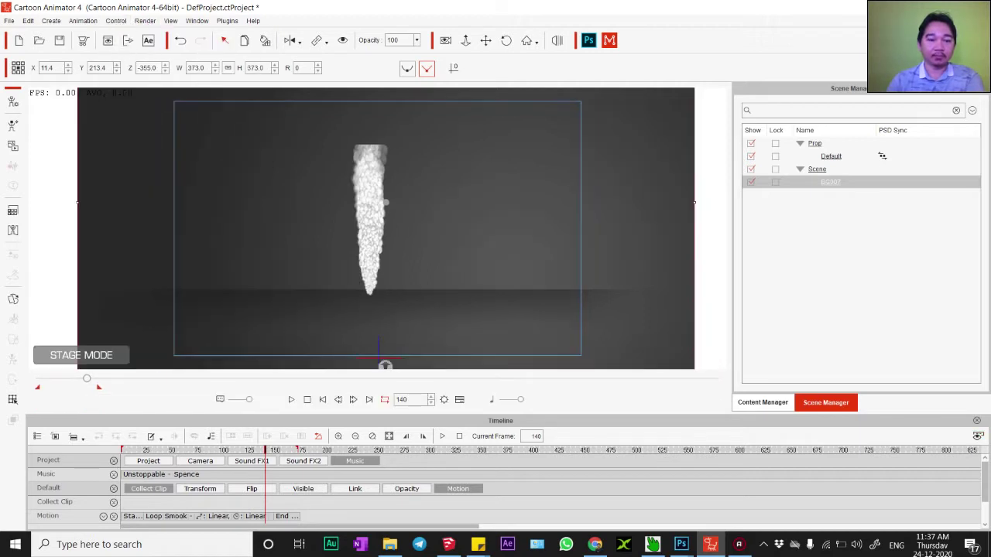
click(294, 400)
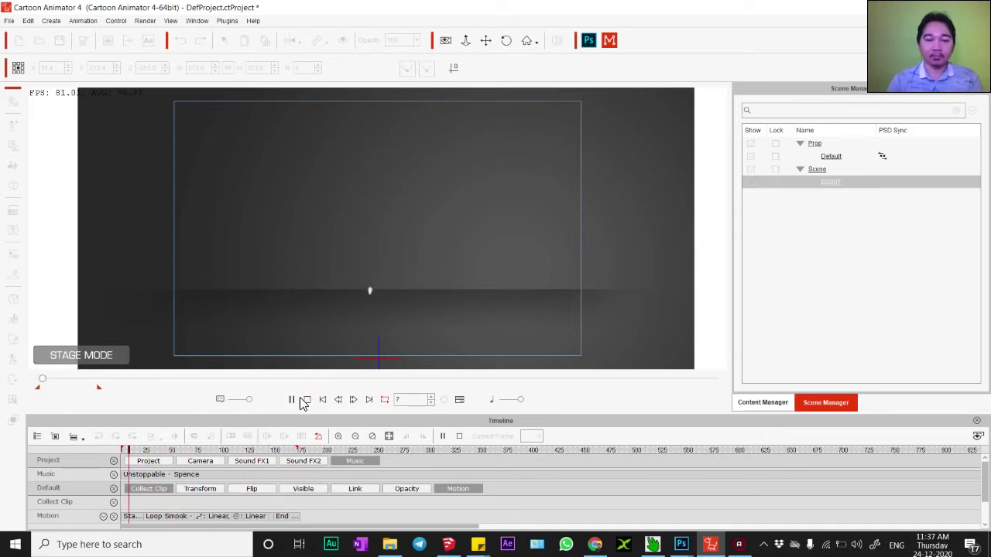
click(305, 398)
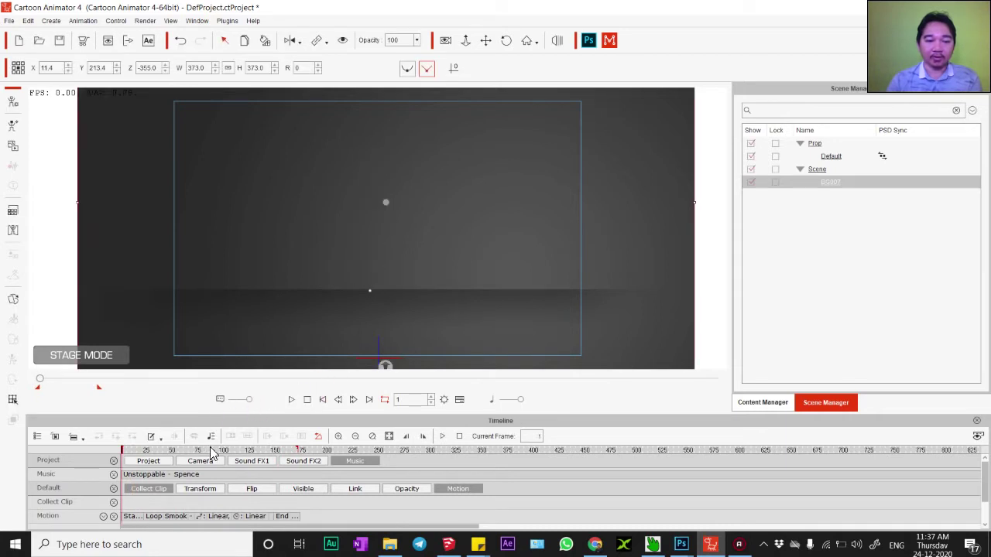
click(211, 451)
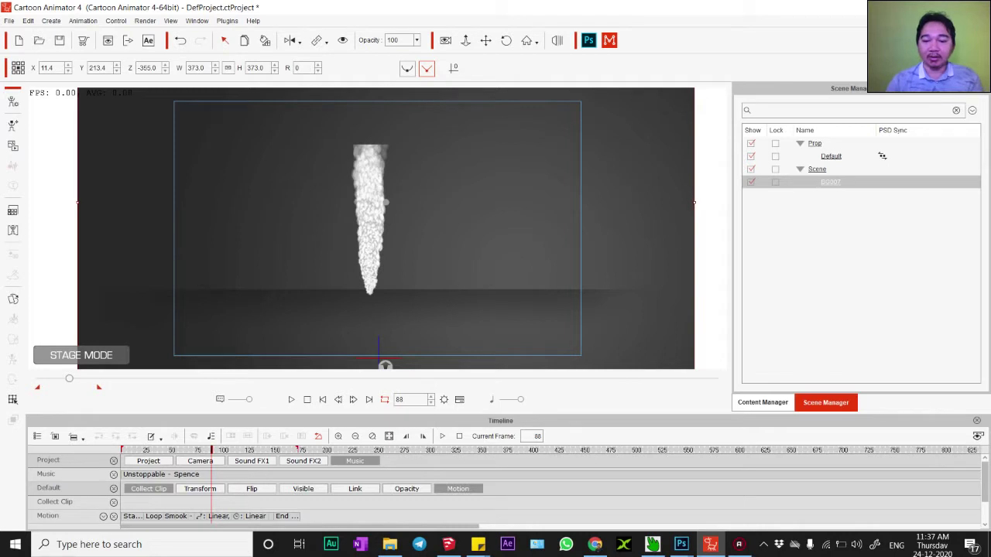
- Switch to particleIllusion and preview the Shoot Smoke and Cartoon Smoke emitters from Group 2
click(653, 544)
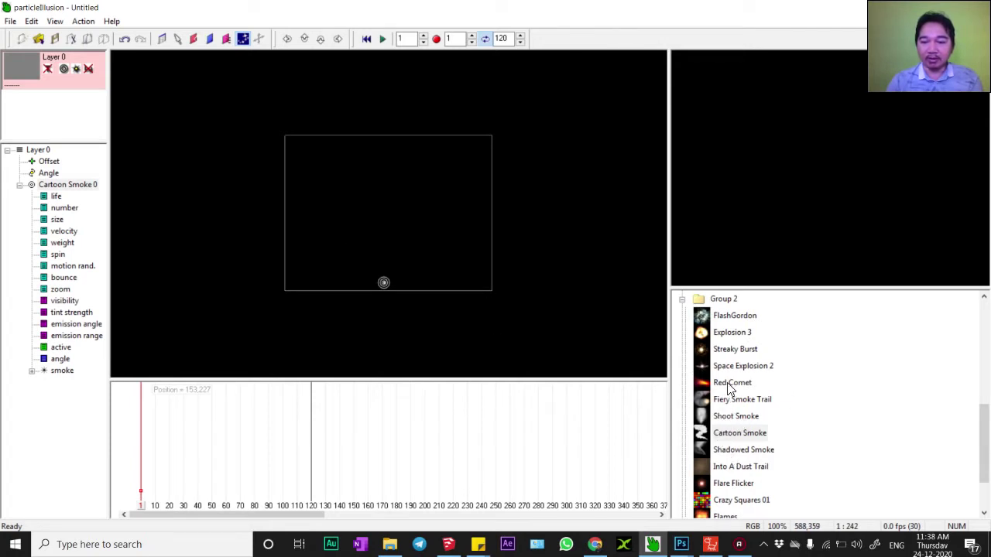
click(728, 423)
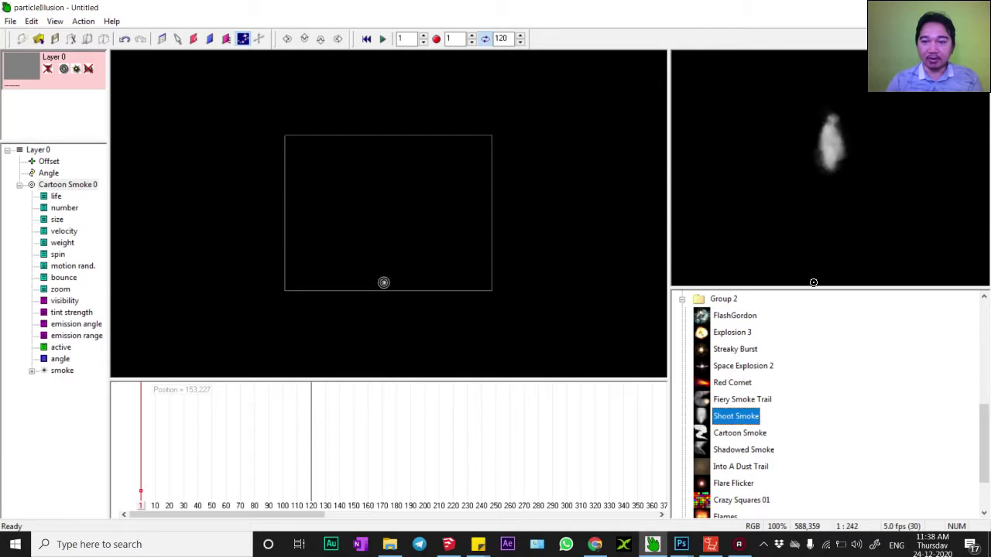
click(725, 436)
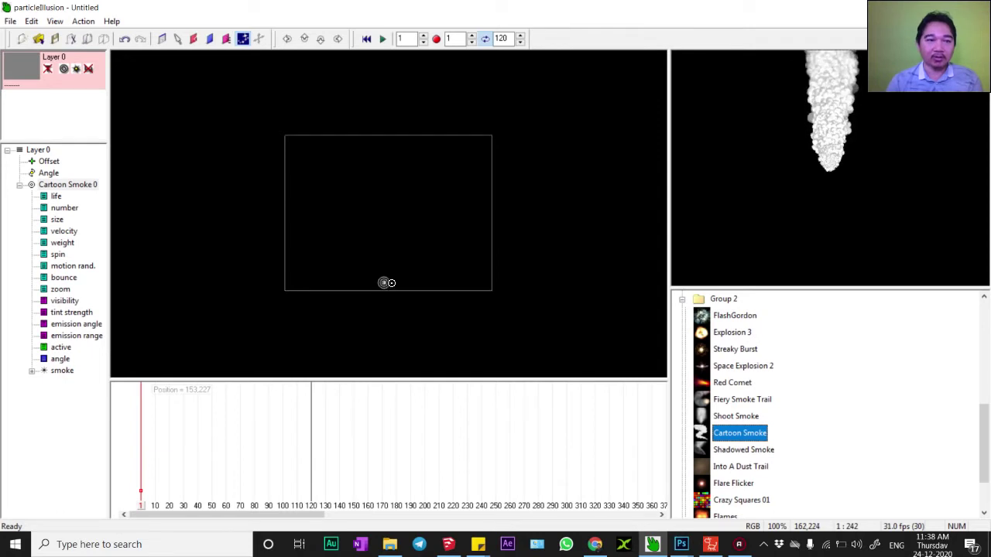
- Start a new empty particleIllusion project in place of the current one
click(10, 21)
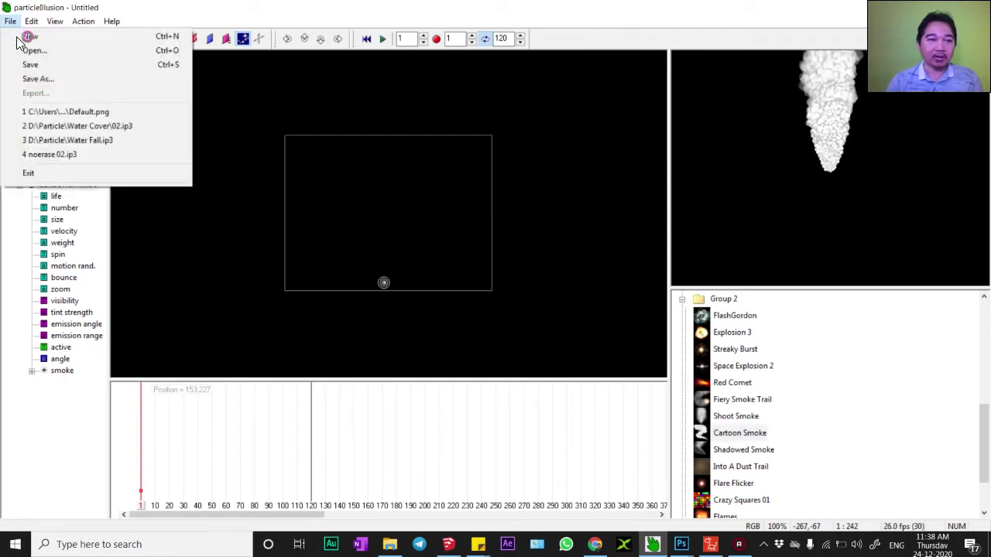
click(24, 36)
click(500, 300)
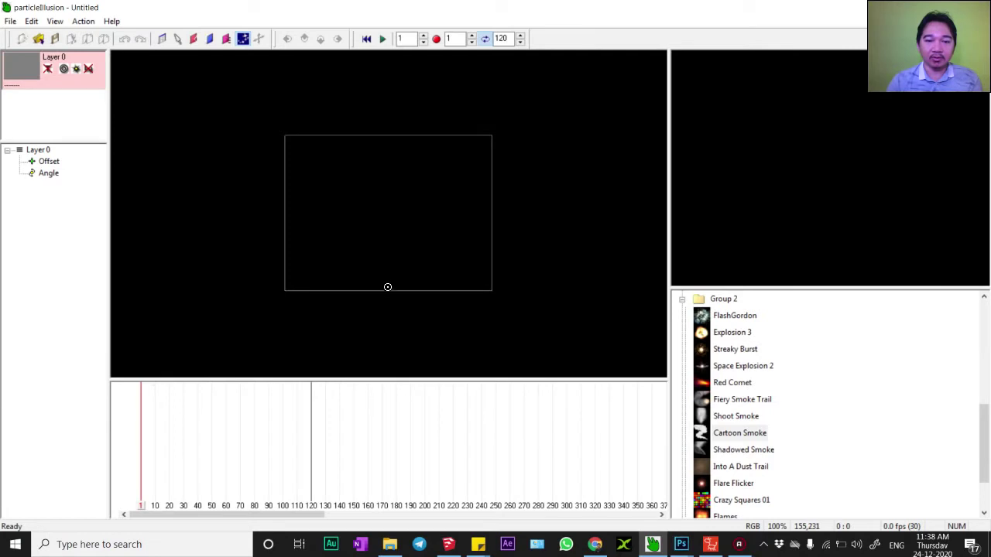
- Place a Cartoon Smoke emitter at the bottom centre of the stage frame, then play and stop the animation
click(731, 435)
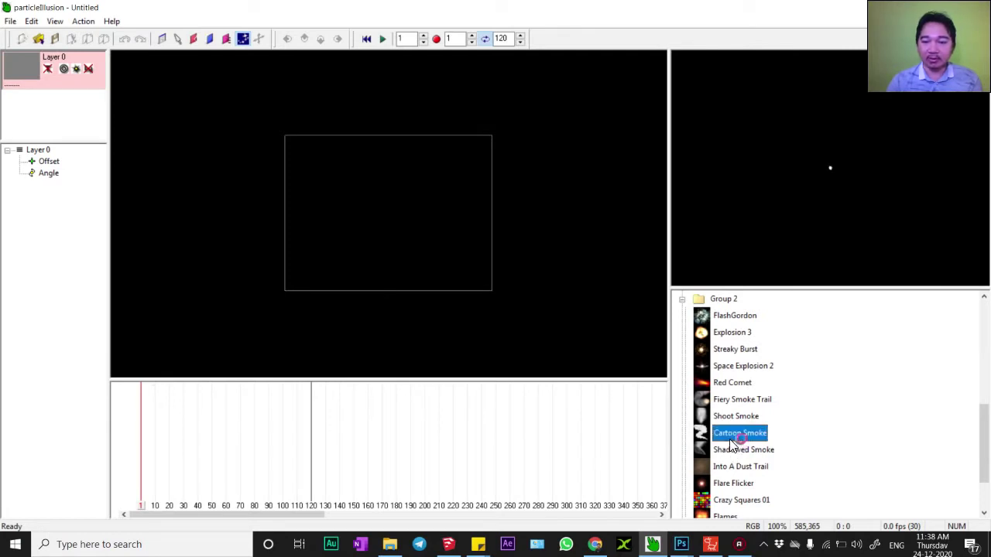
click(383, 287)
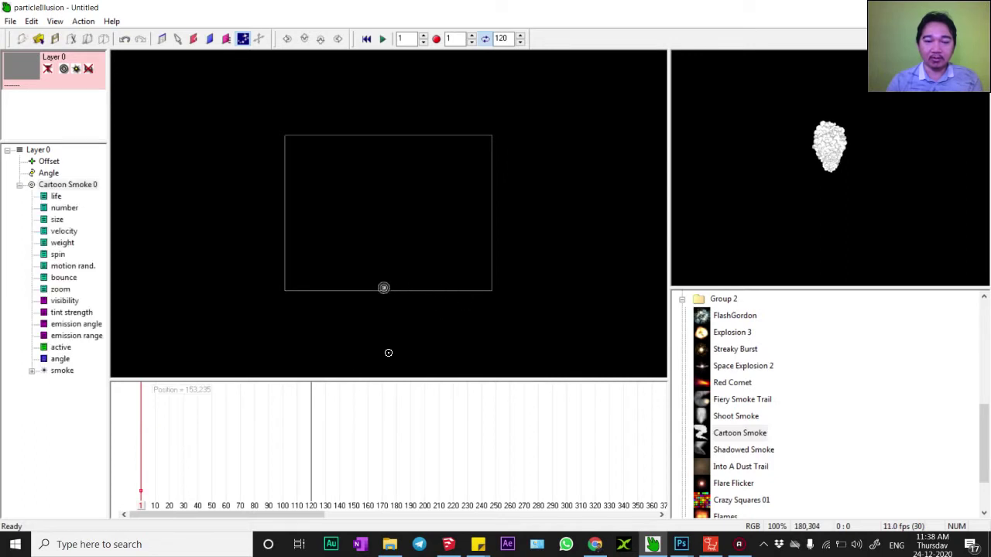
key(space)
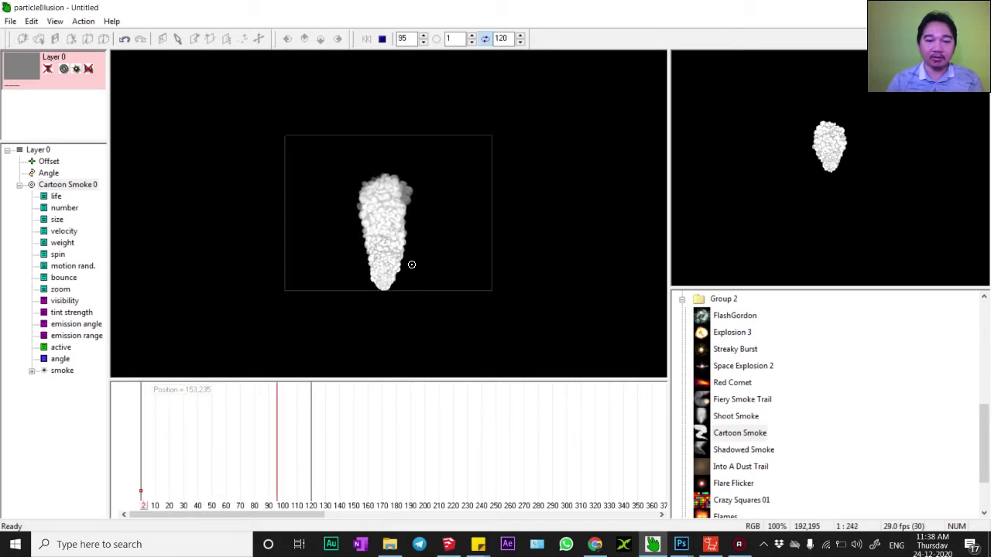
click(383, 39)
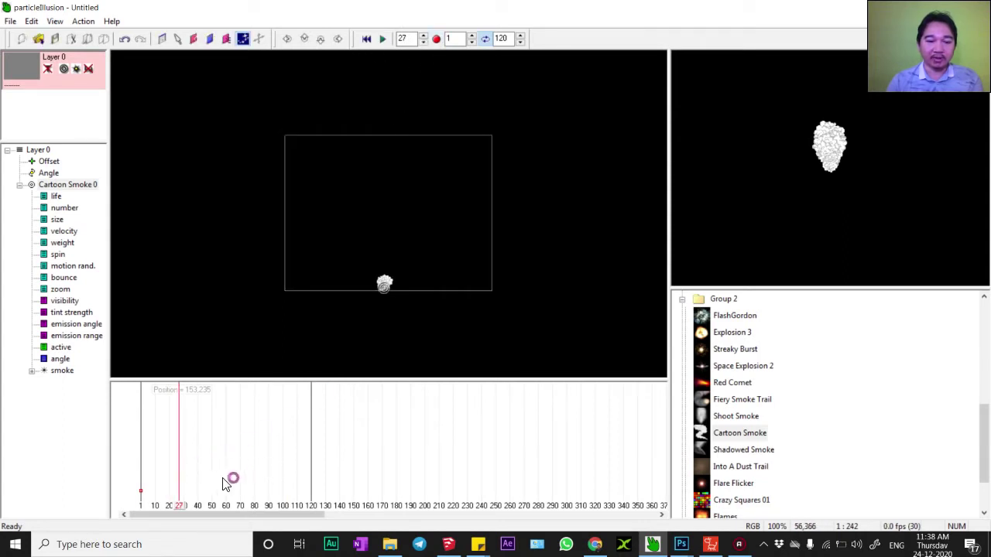
- Start outputting the animation to file and choose PNG files as the save format
click(436, 39)
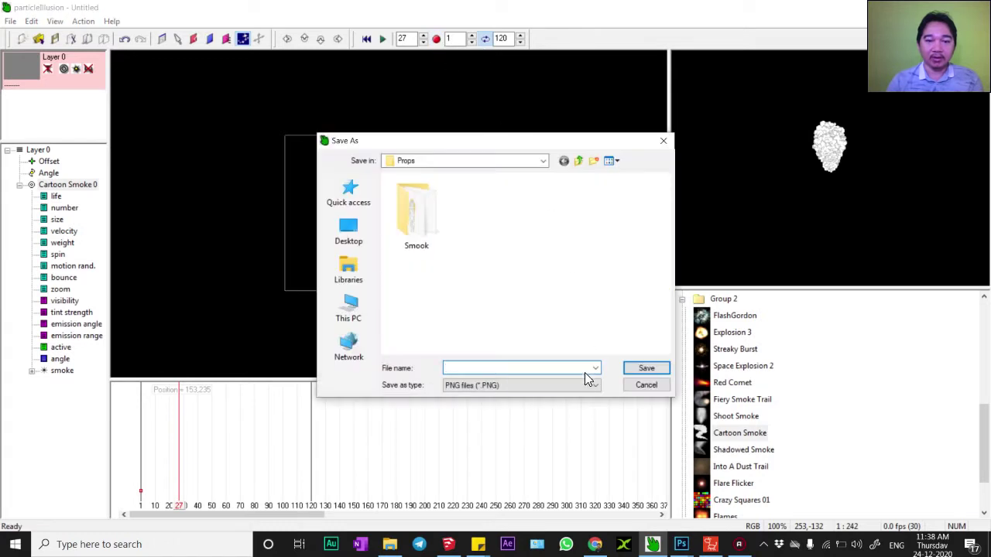
click(493, 387)
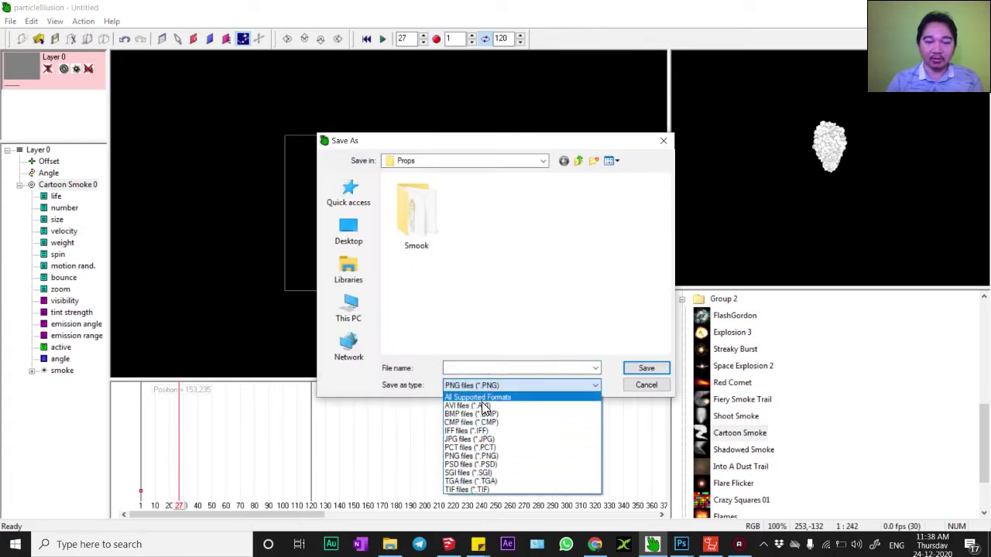
click(467, 457)
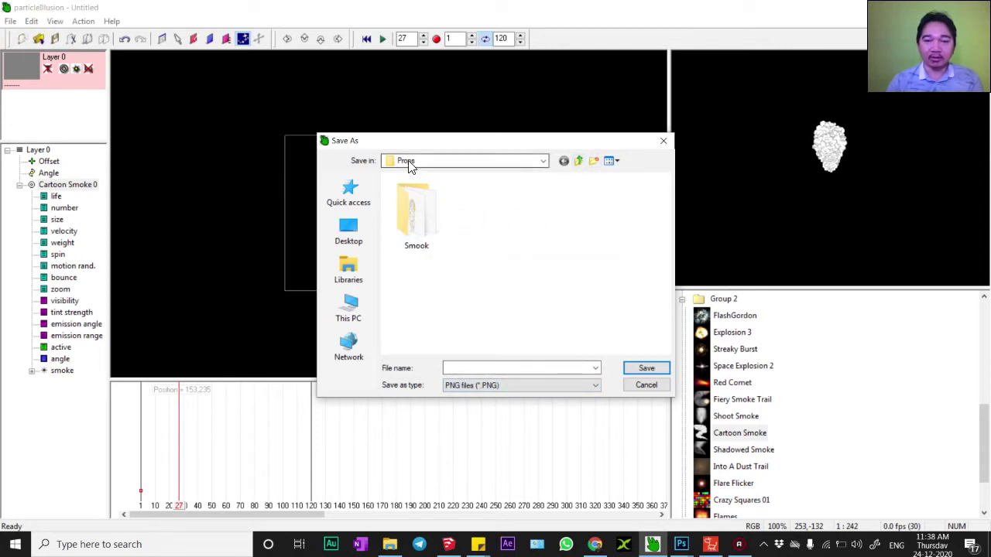
- Create a folder named Smoke02 inside the Props folder and open it as the save location
click(593, 161)
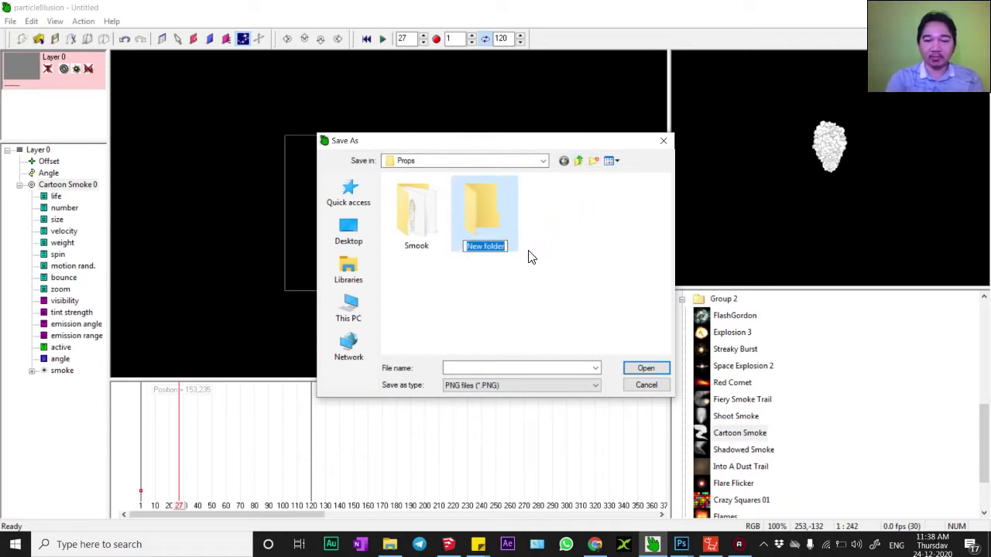
text(Smao)
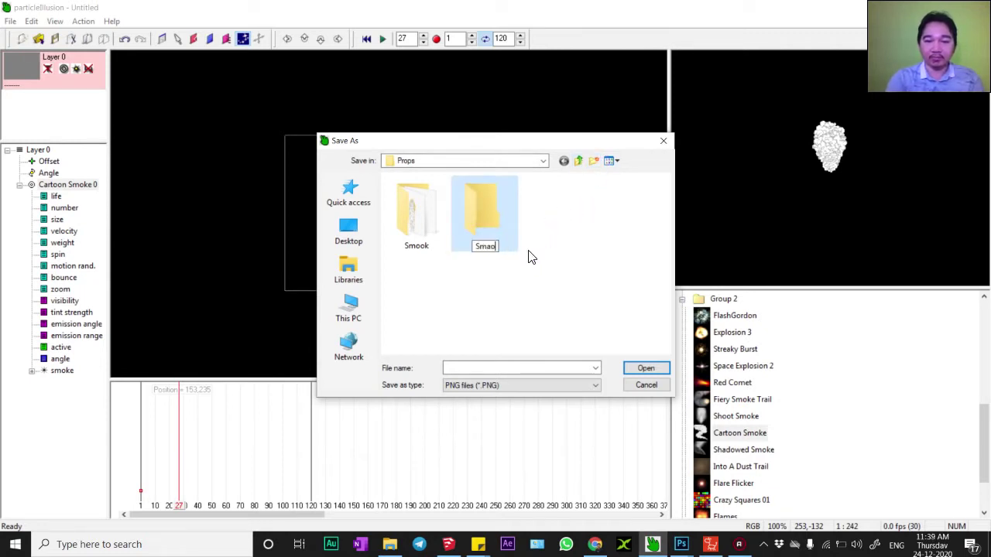
text(o)
key(BackSpace)
text(oo)
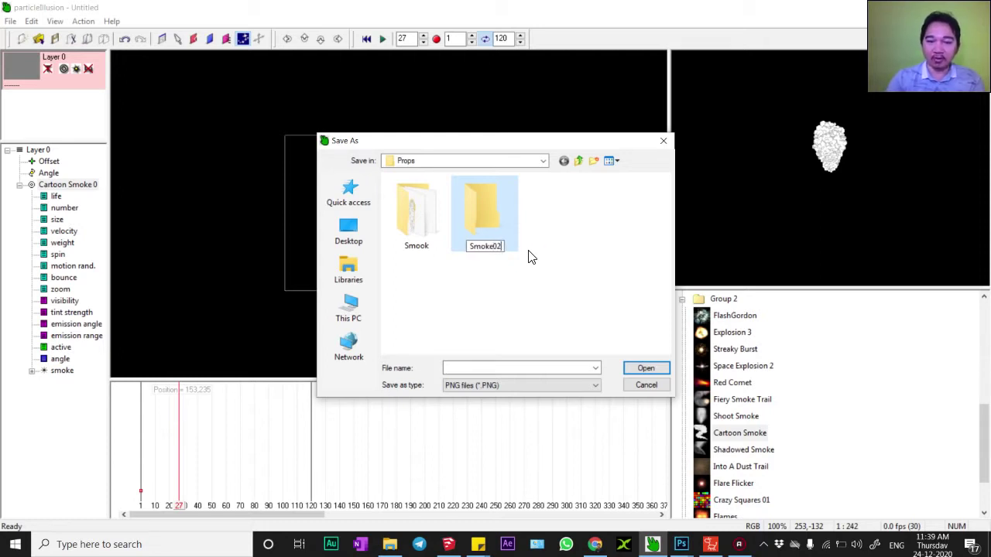
double_click(482, 228)
- Name the output file Smake02 and save it in the Smoke02 folder
click(473, 368)
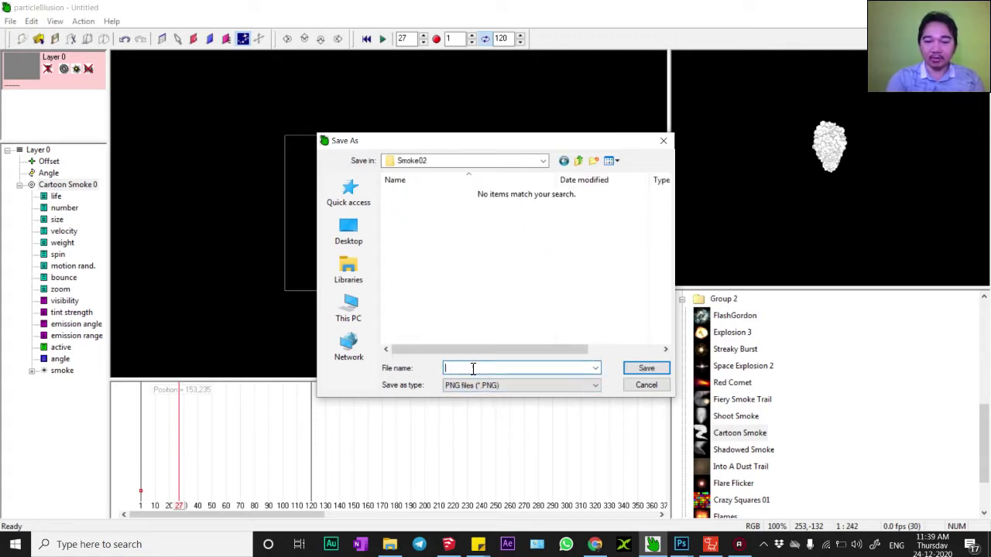
text(Smoke)
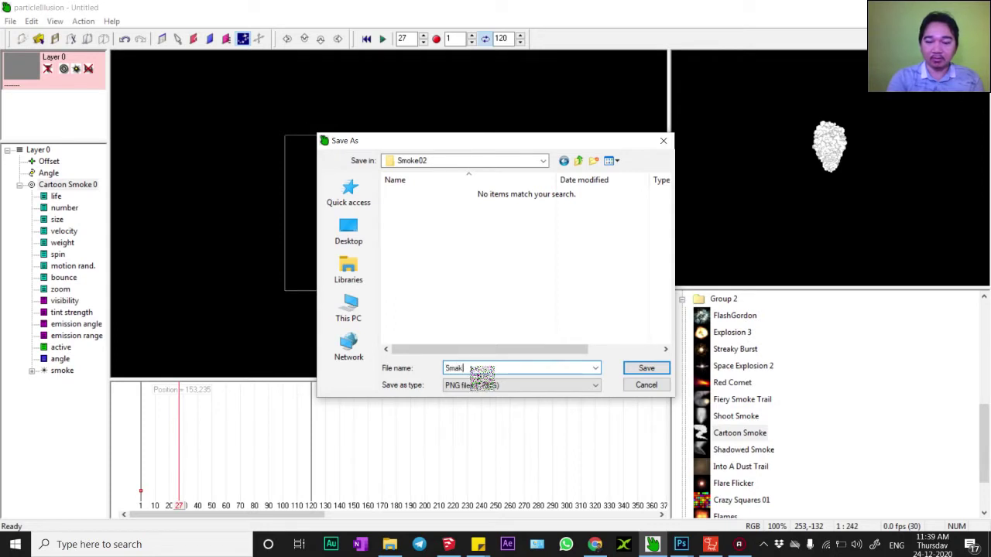
text(02)
key(Return)
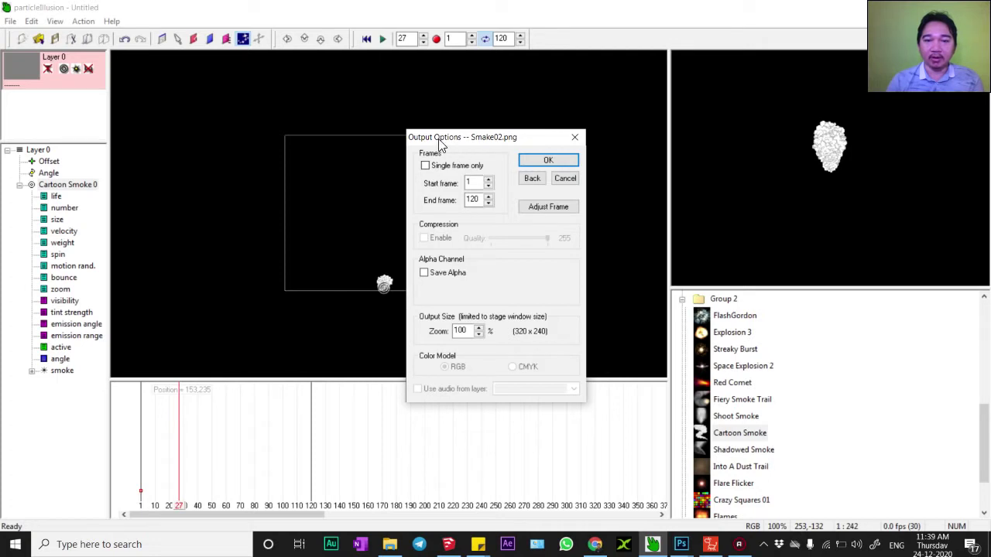
- Enable Save Alpha in the output options and render the PNG sequence
drag(438, 143, 439, 118)
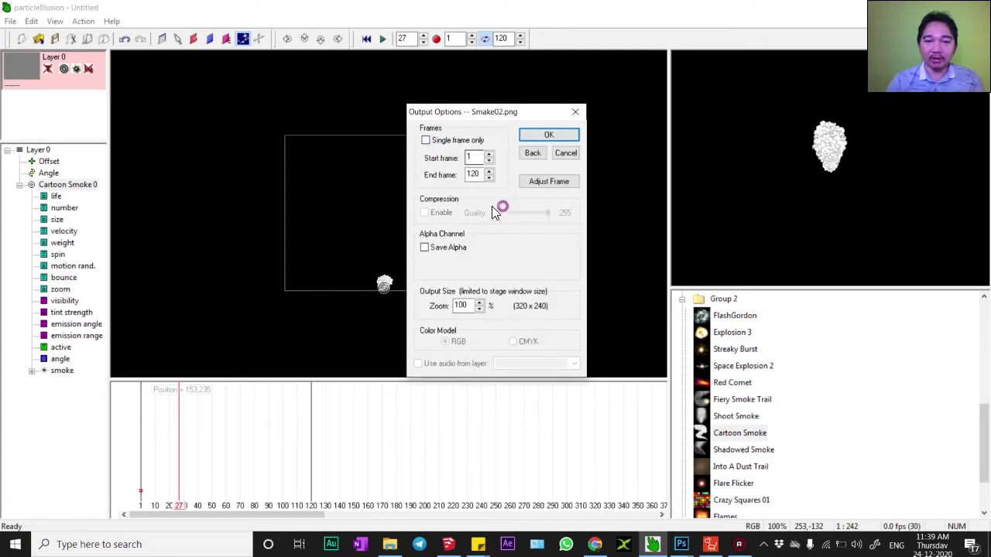
click(424, 248)
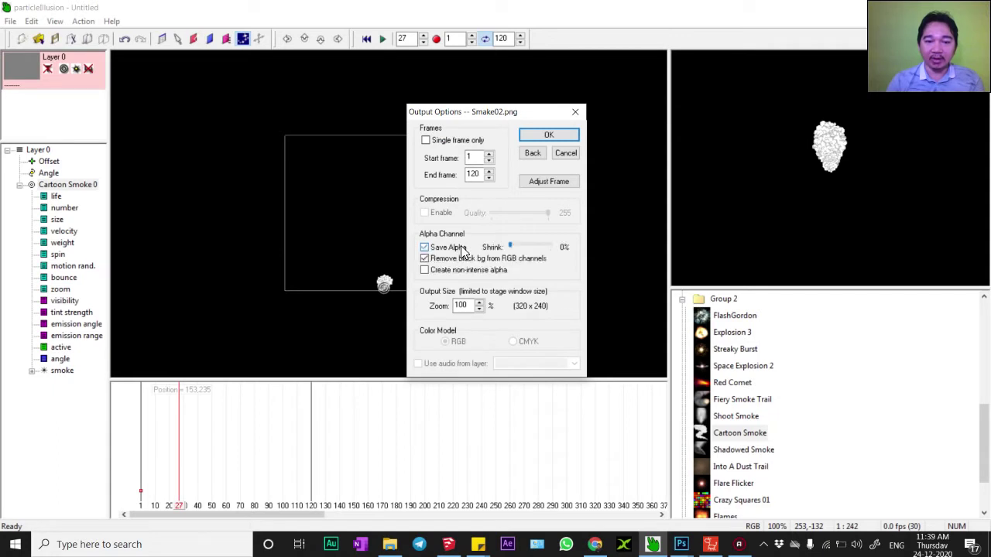
click(571, 136)
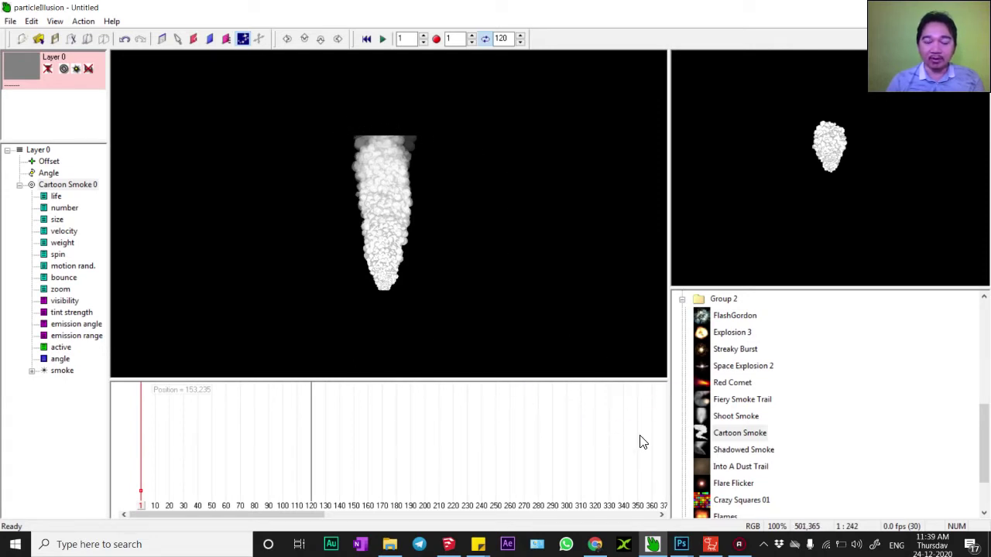
- Switch to File Explorer and compare the Smook folder with the picked frames in its S01 subfolder
click(389, 545)
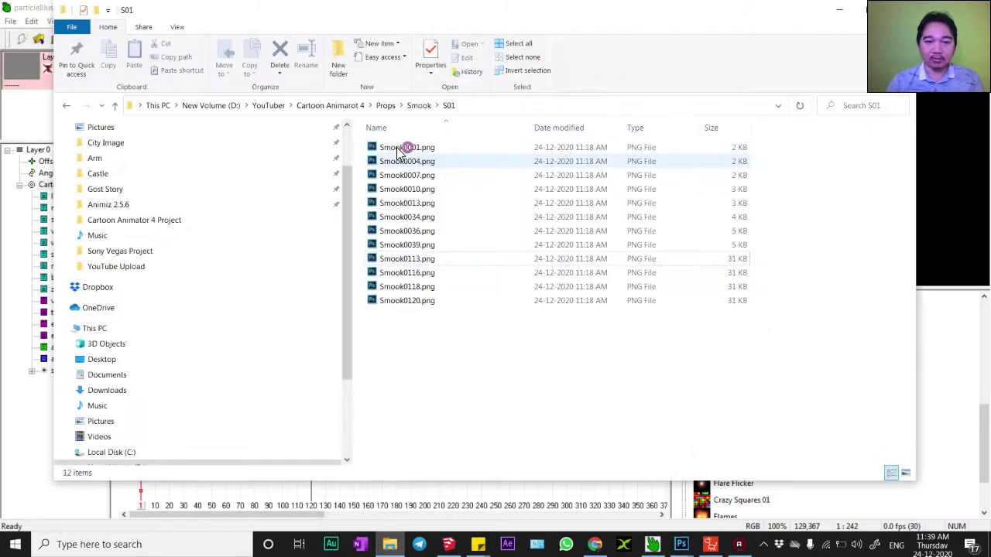
click(419, 106)
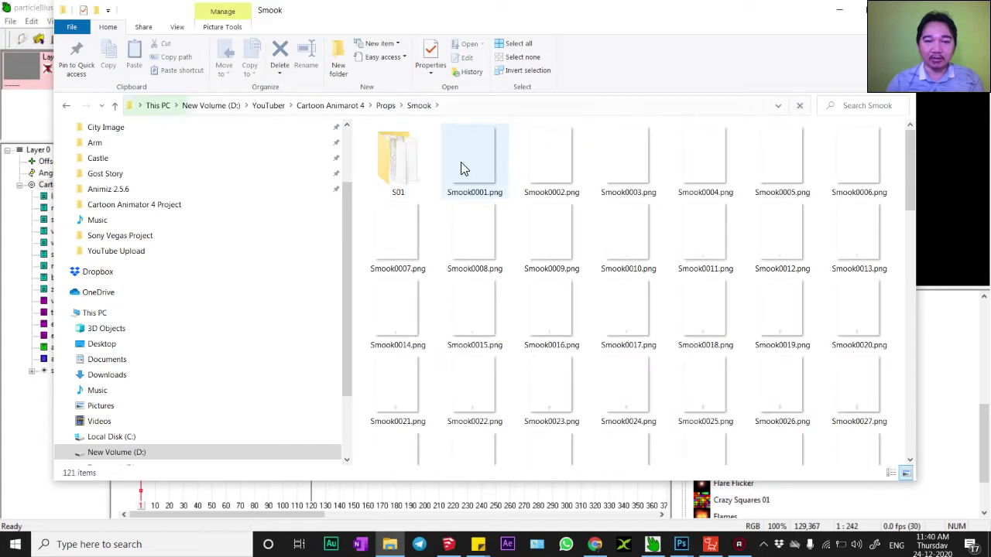
double_click(399, 159)
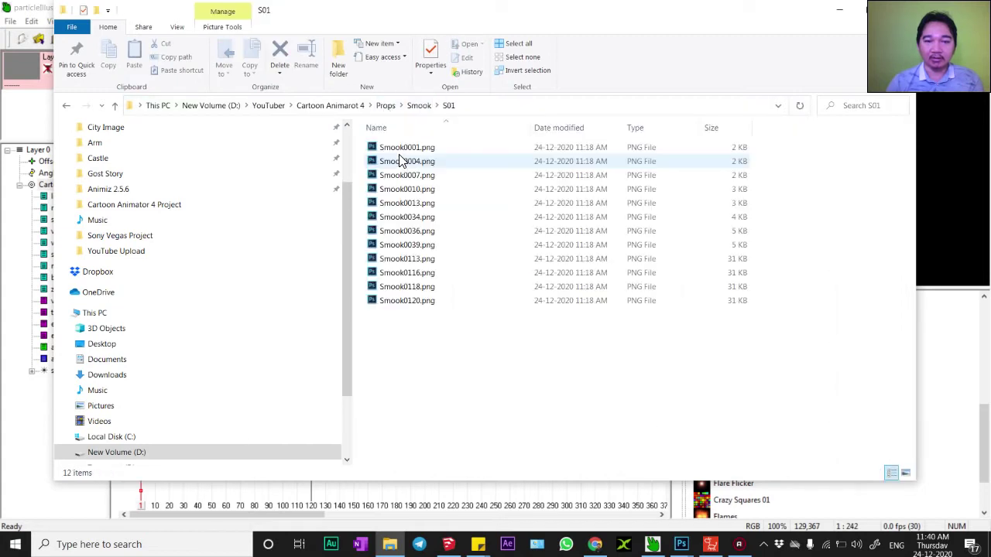
click(419, 106)
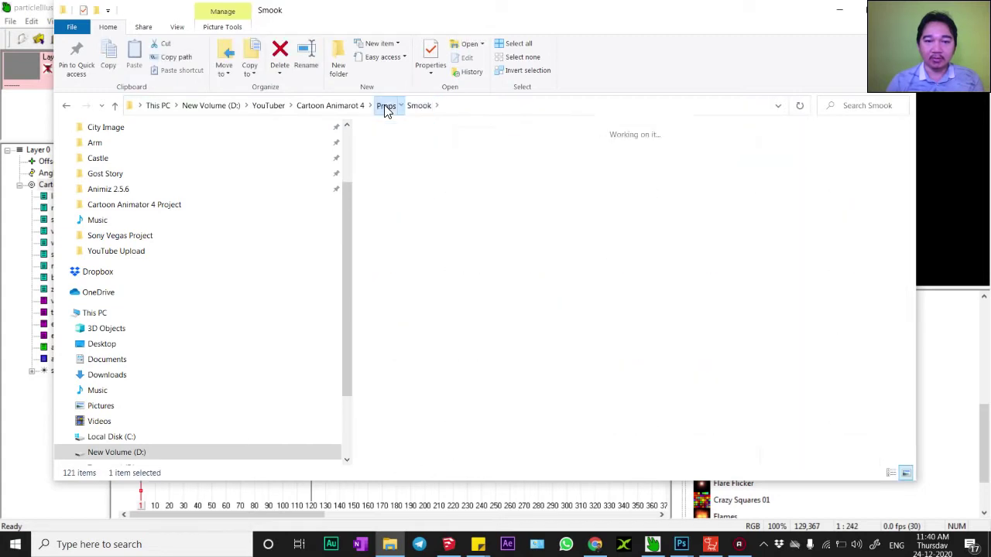
- Open the Smoke02 folder inside Props and look through the exported PNG frames
click(386, 106)
double_click(406, 161)
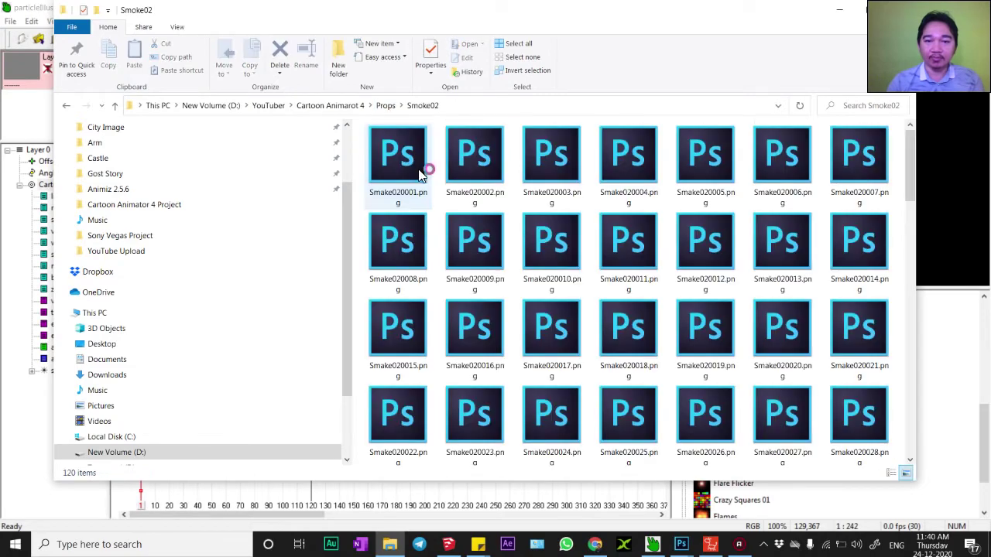
mouse_move(908, 155)
mouse_down()
mouse_move(910, 332)
mouse_move(924, 442)
mouse_move(910, 143)
mouse_up()
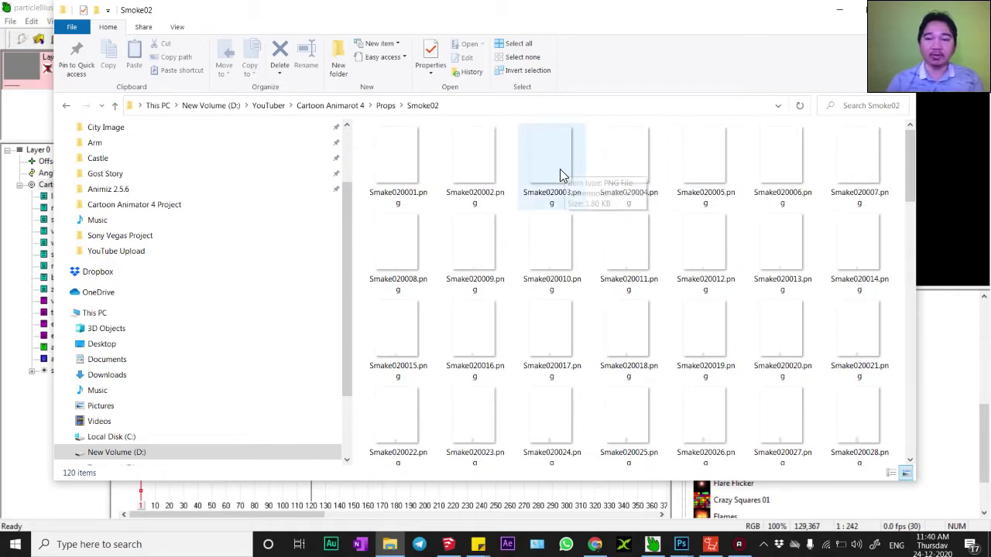
scroll(560, 169, down, 10)
scroll(560, 168, up, 10)
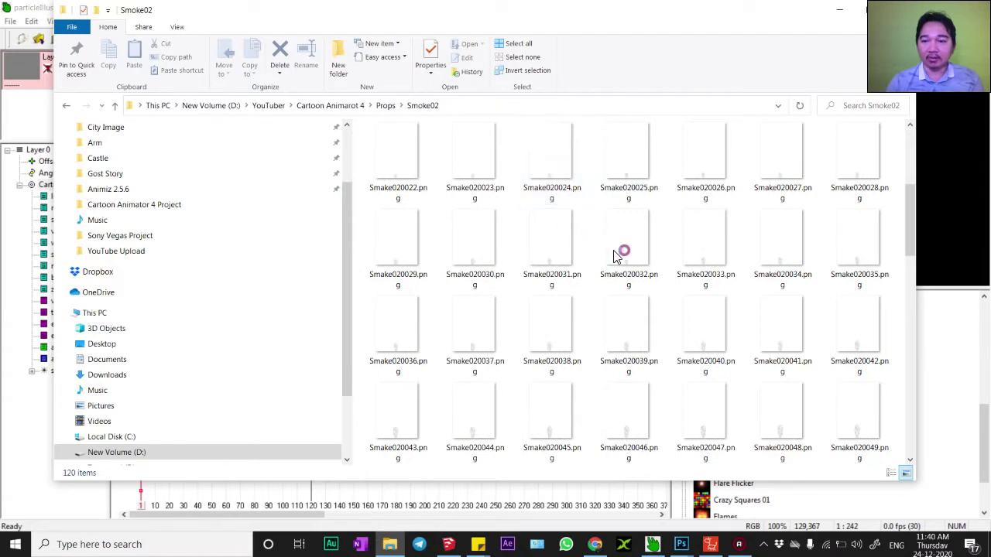
- Select the exported frames Smake020024, 026, 028, 030, 032, 034 and 036 in the Smoke02 folder
click(545, 166)
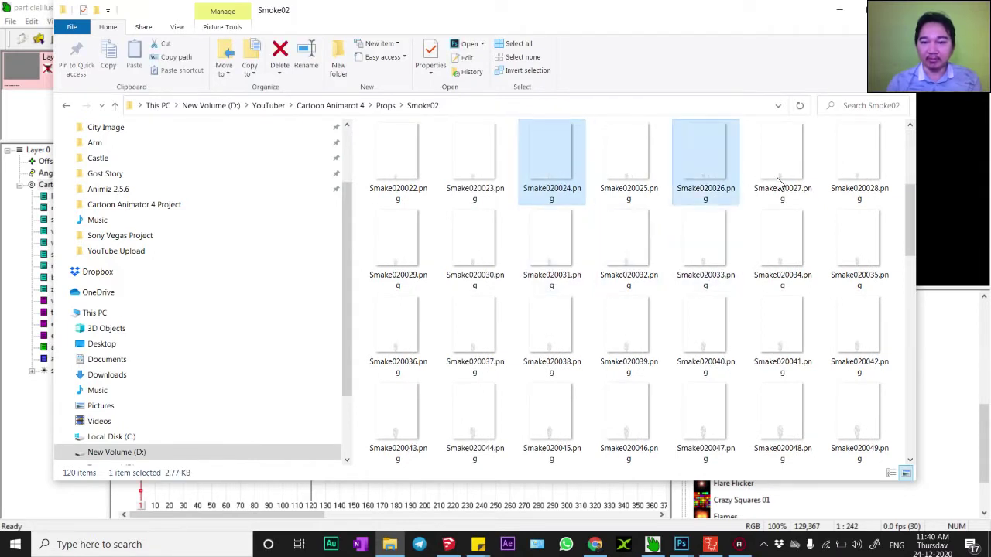
ctrl+click(859, 166)
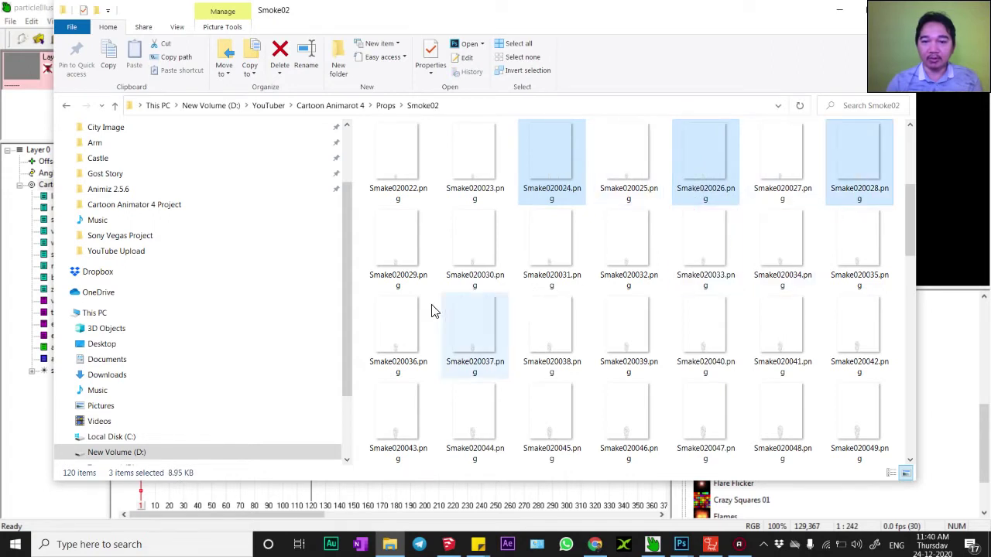
ctrl+click(640, 257)
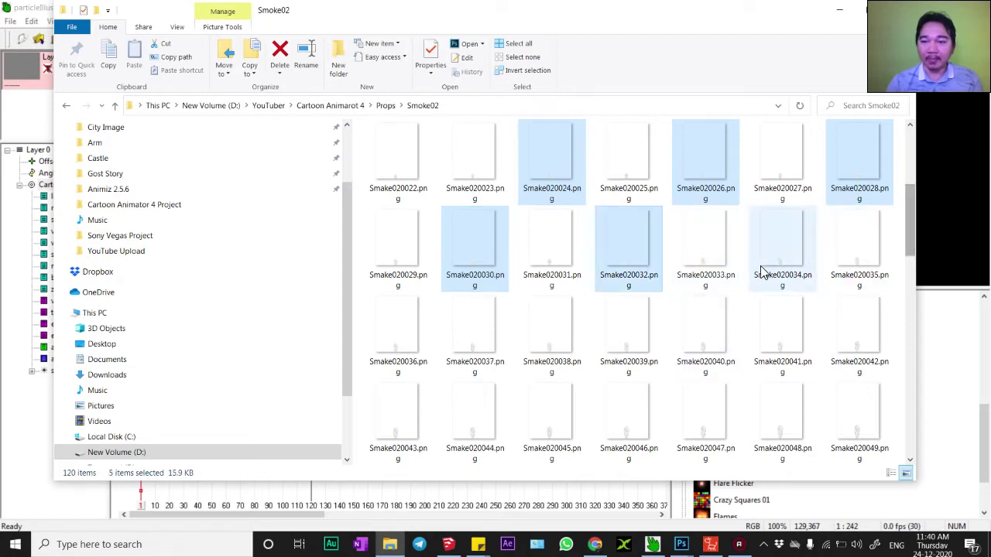
ctrl+click(785, 250)
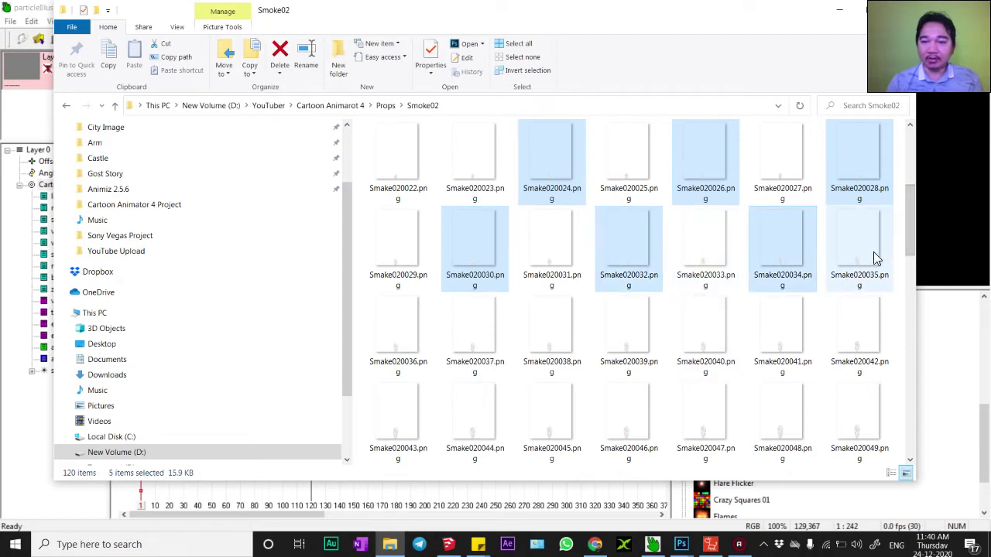
ctrl+click(480, 338)
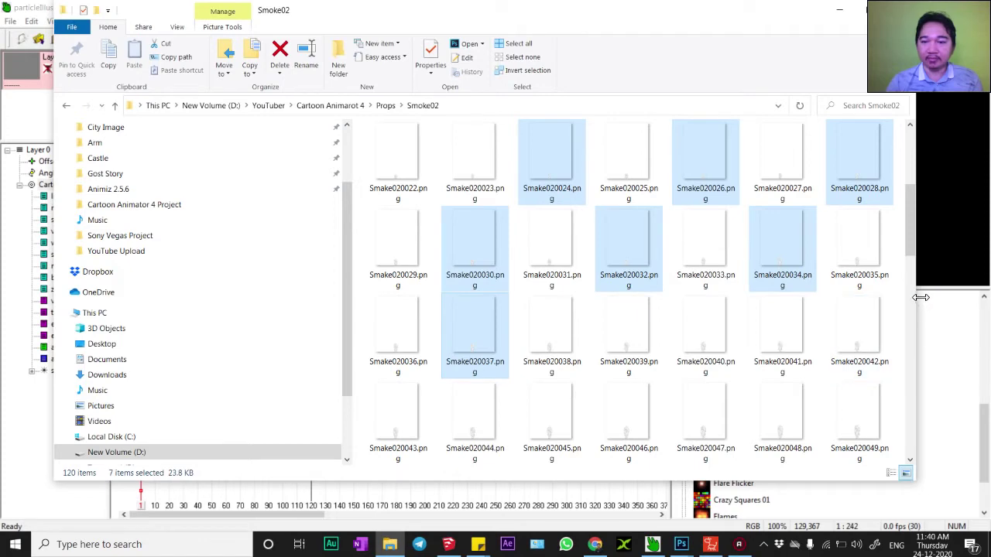
ctrl+click(476, 340)
ctrl+click(397, 341)
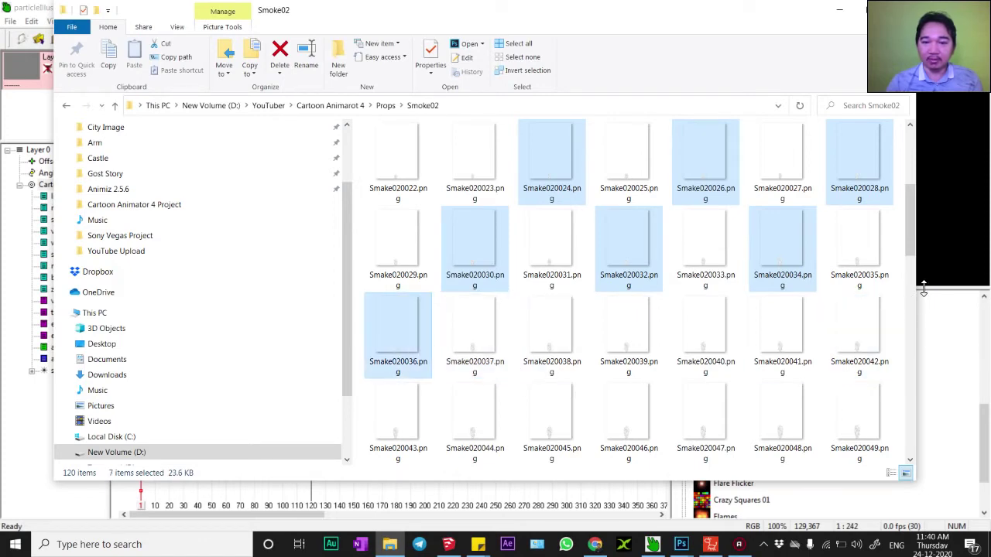
- Show the files as a detailed list and add Smake020059, 061, 063 and 065 to the selection
drag(911, 236, 912, 271)
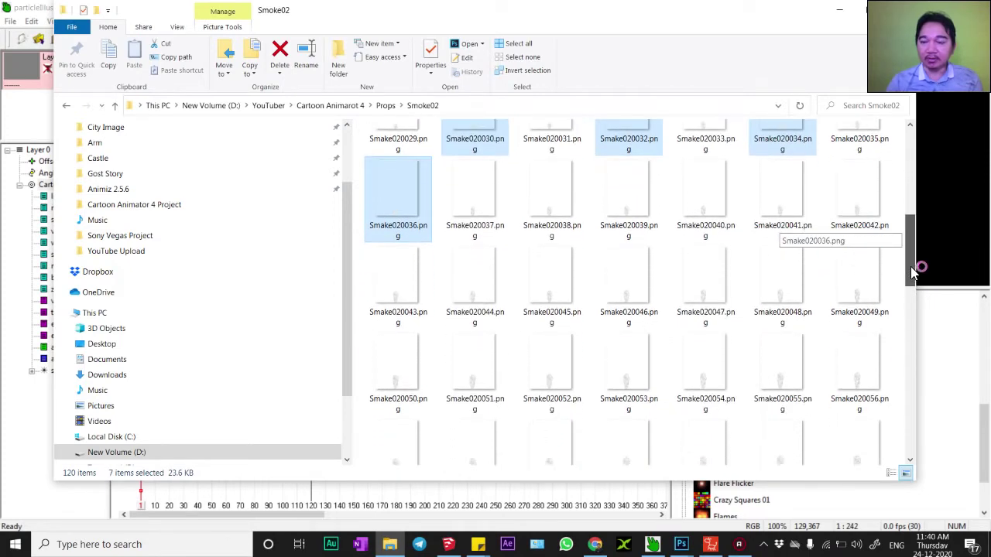
click(891, 472)
drag(909, 163, 916, 304)
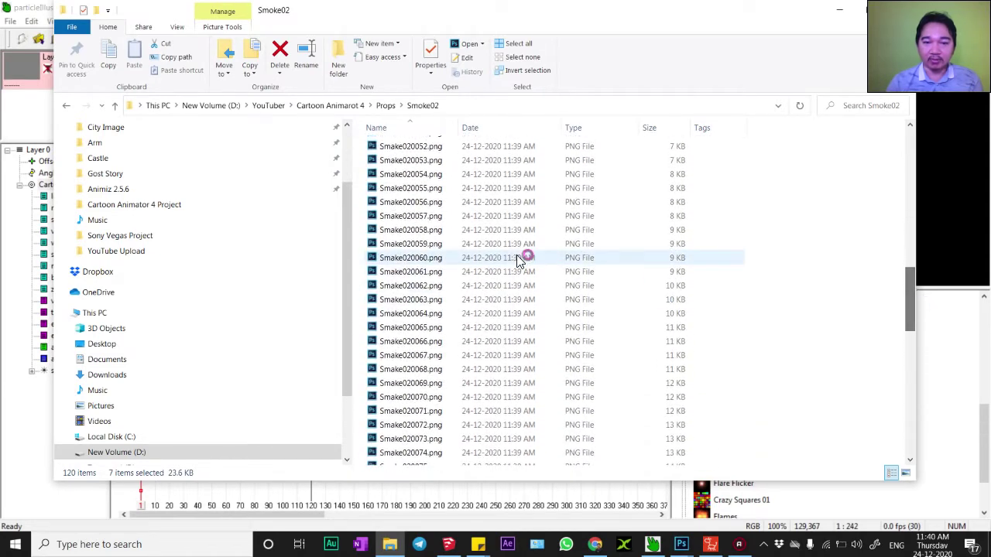
ctrl+click(429, 245)
ctrl+click(410, 272)
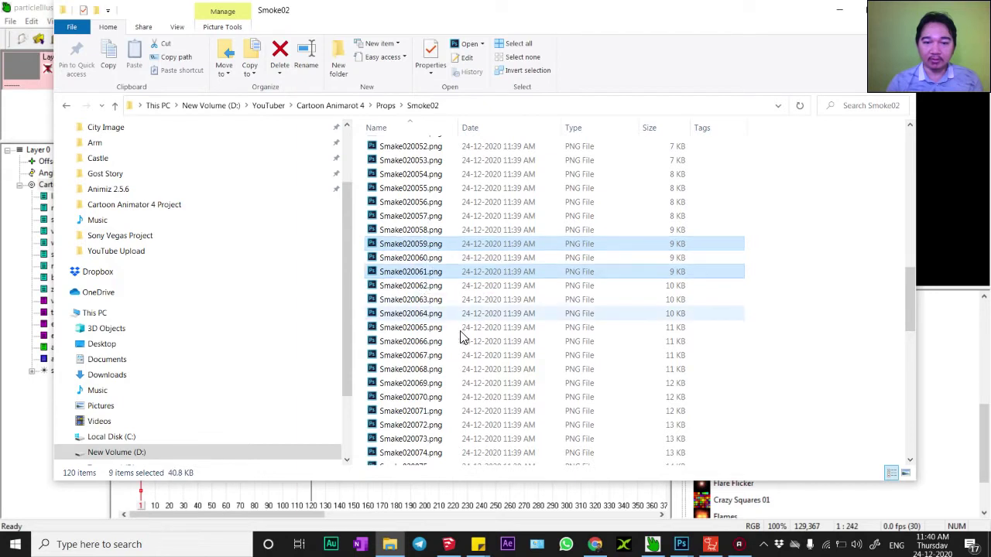
ctrl+click(433, 300)
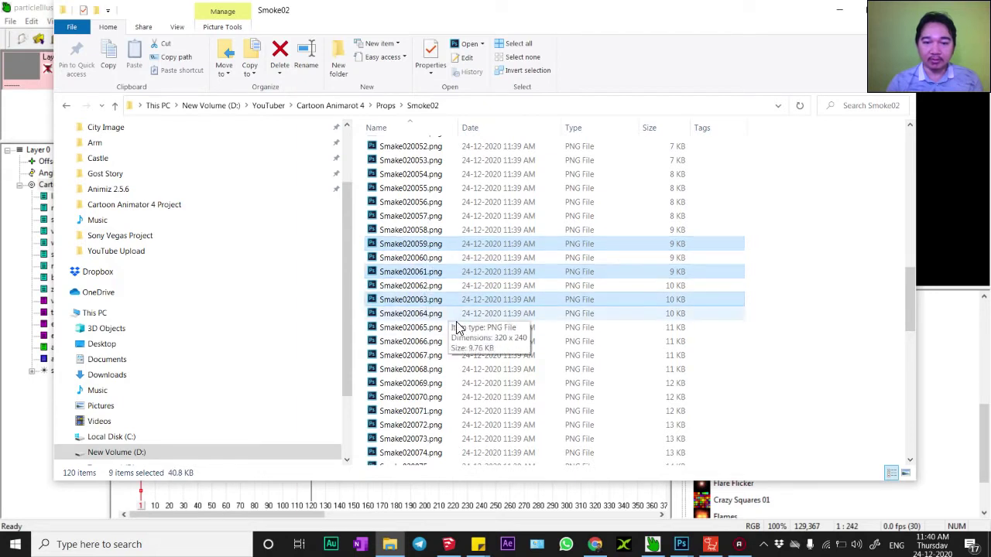
ctrl+click(416, 328)
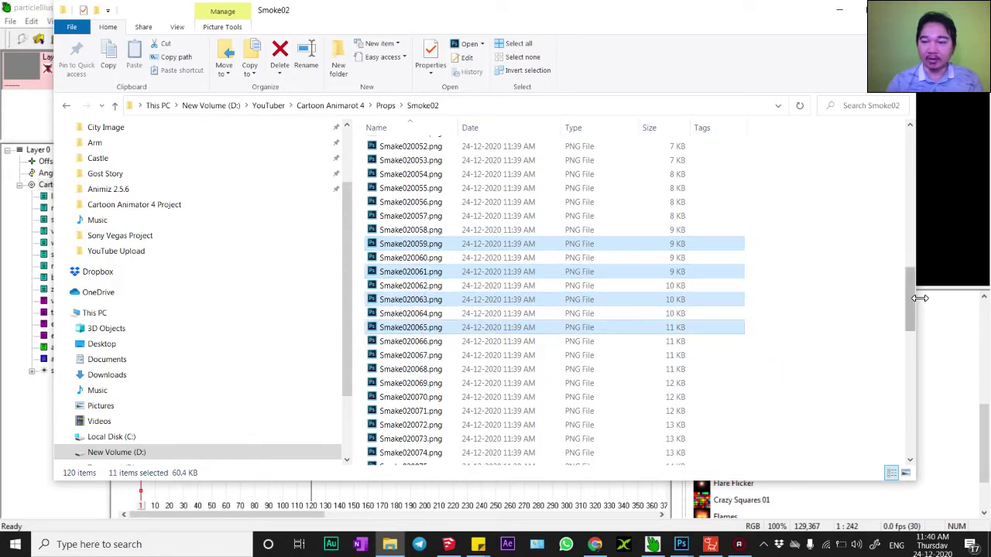
- Add the late frames Smake020109, 107 and 105 to the selection
drag(911, 323, 918, 439)
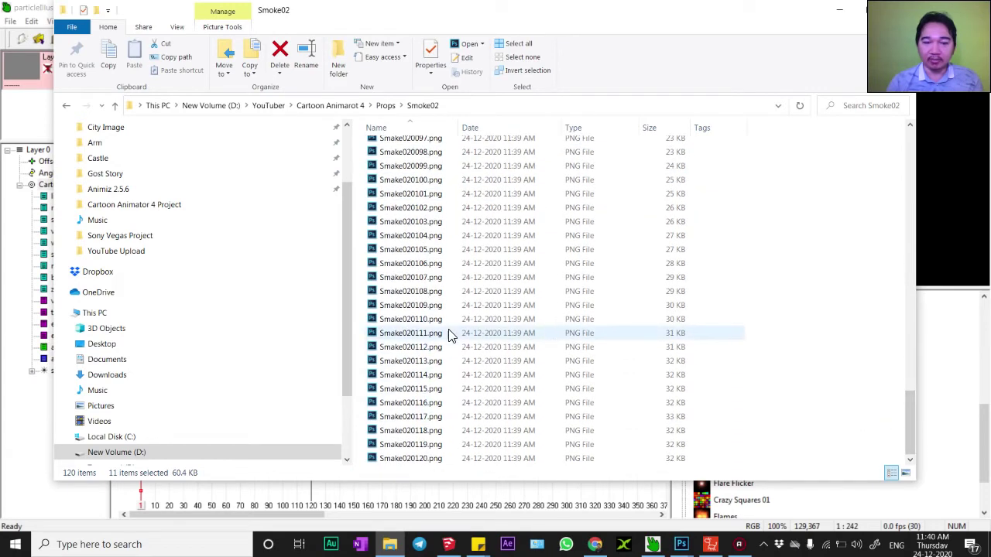
ctrl+click(417, 325)
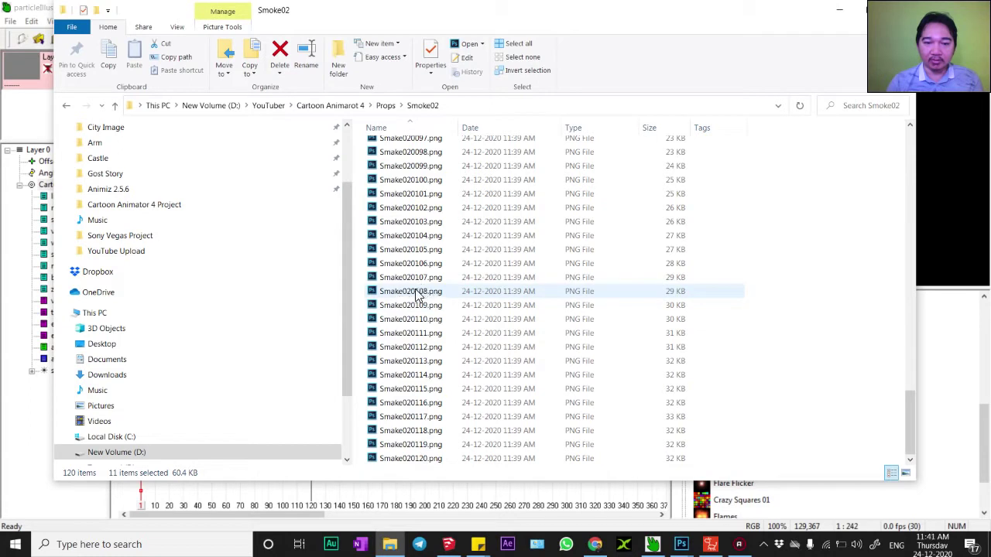
scroll(416, 298, up, 8)
scroll(430, 325, down, 8)
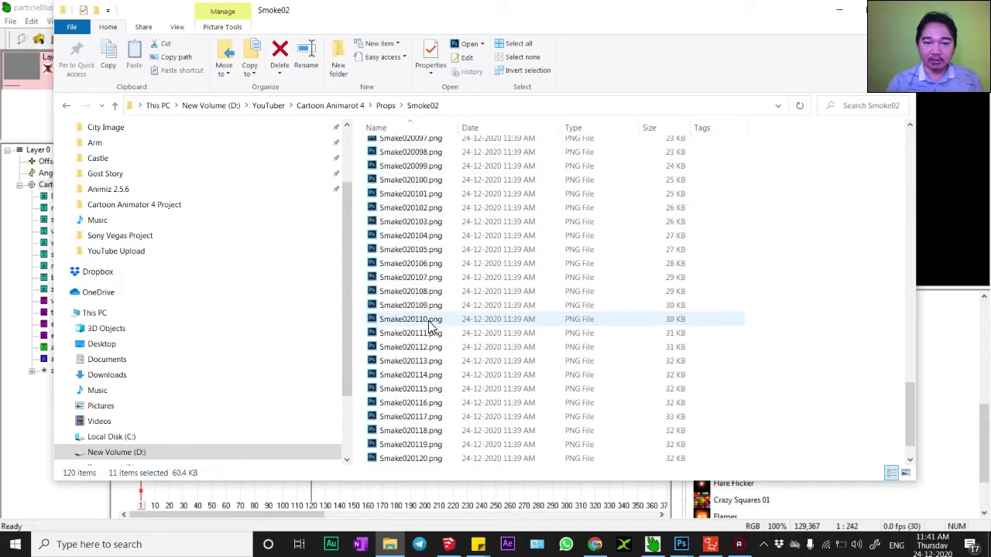
ctrl+click(432, 333)
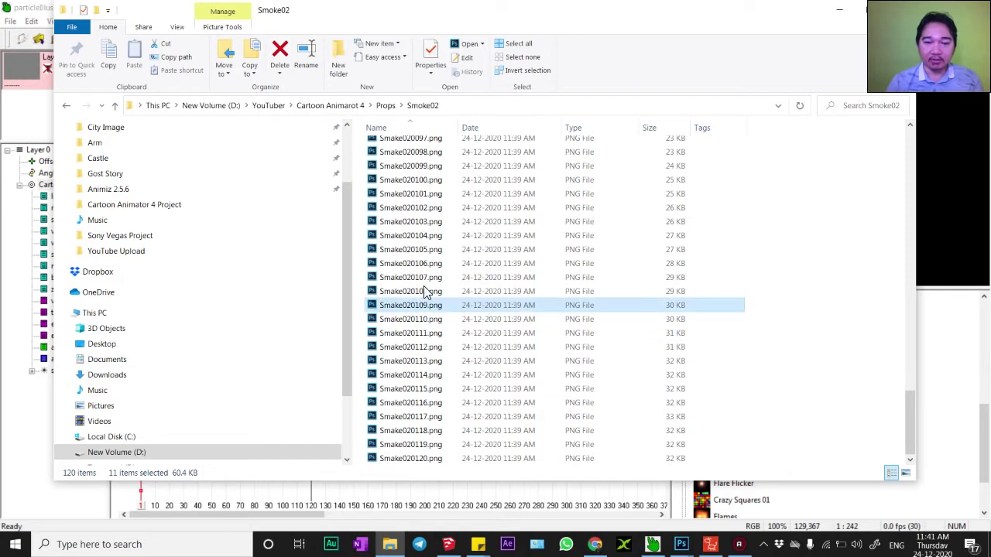
ctrl+click(423, 277)
ctrl+click(424, 249)
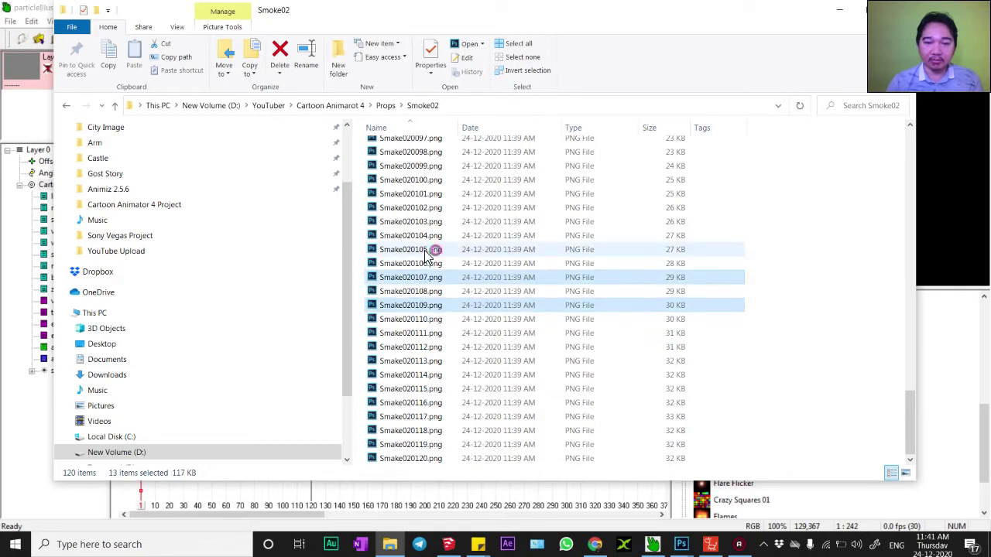
- Add Smake020102, 099 and 096 to the selection and copy all the selected frames
ctrl+click(424, 207)
ctrl+click(425, 180)
ctrl+click(427, 183)
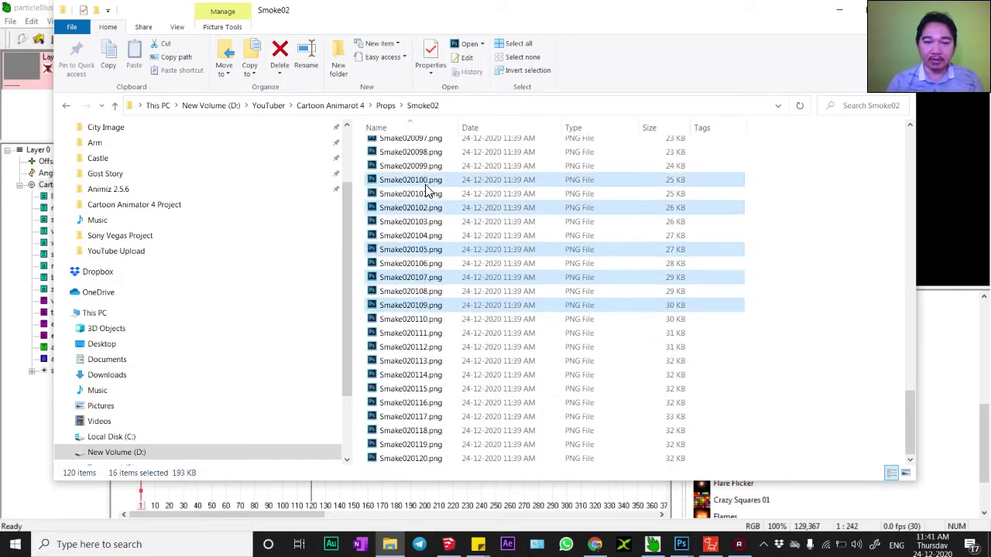
ctrl+click(430, 182)
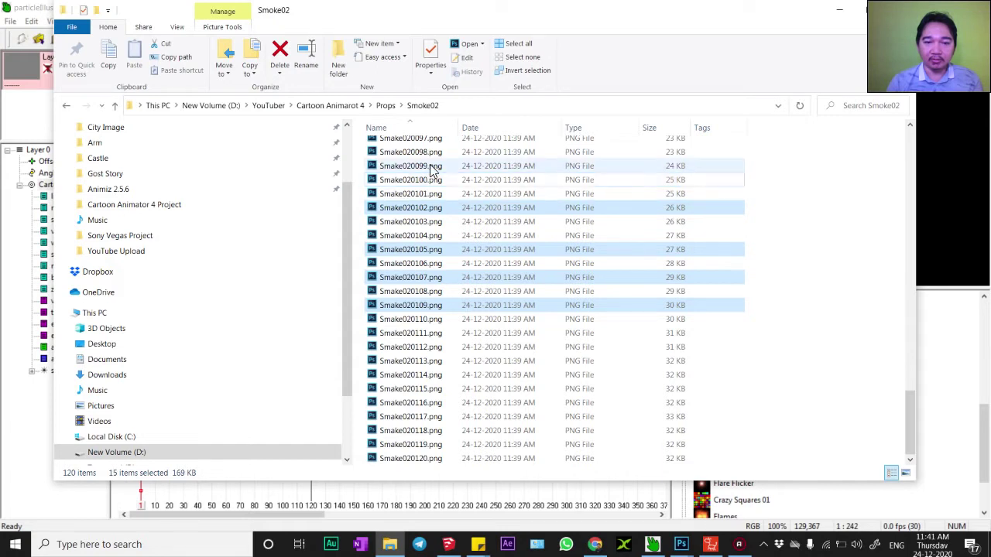
ctrl+click(431, 168)
scroll(450, 352, up, 3)
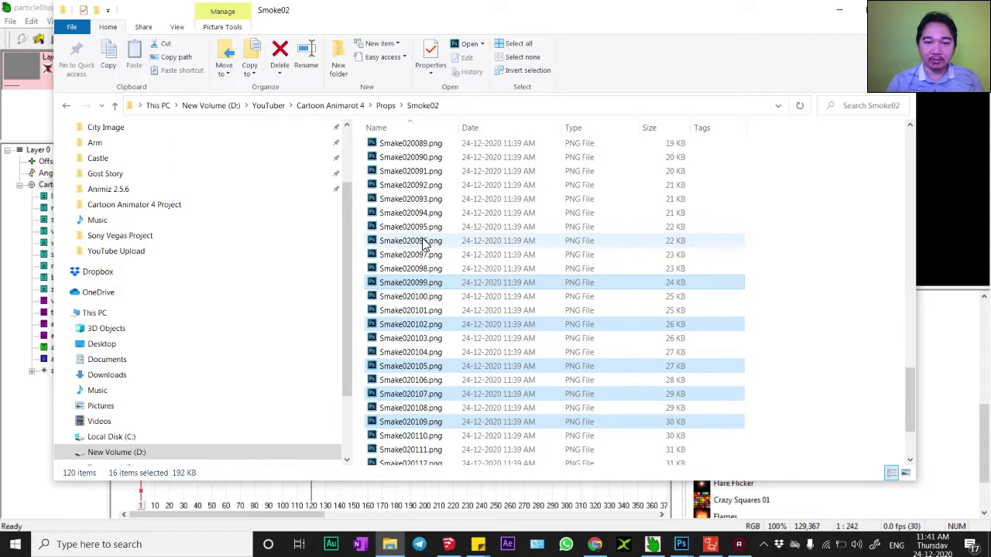
ctrl+click(424, 243)
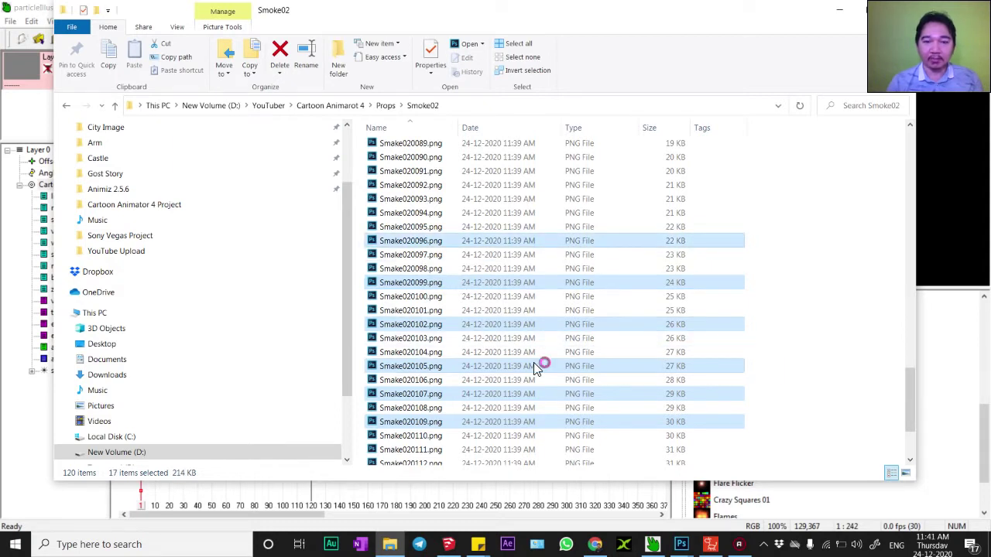
- Create a subfolder named Smook0202 inside the Smoke02 folder
click(819, 244)
right_click(813, 232)
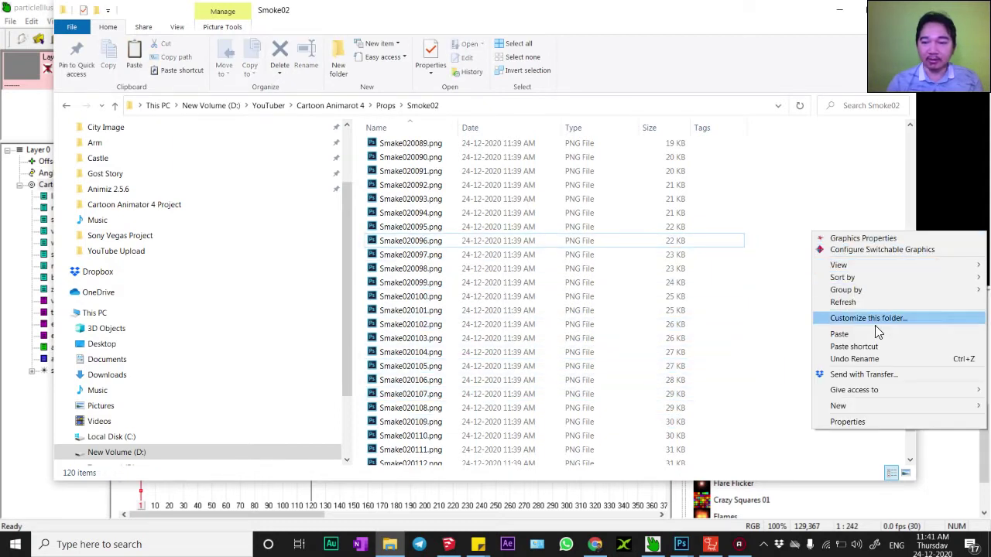
mouse_move(869, 405)
click(713, 406)
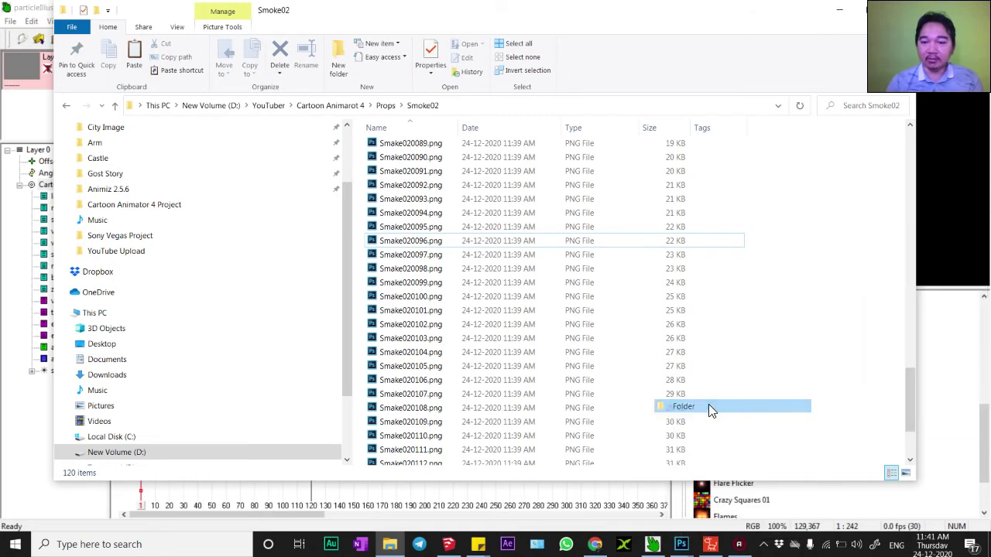
text(Sm)
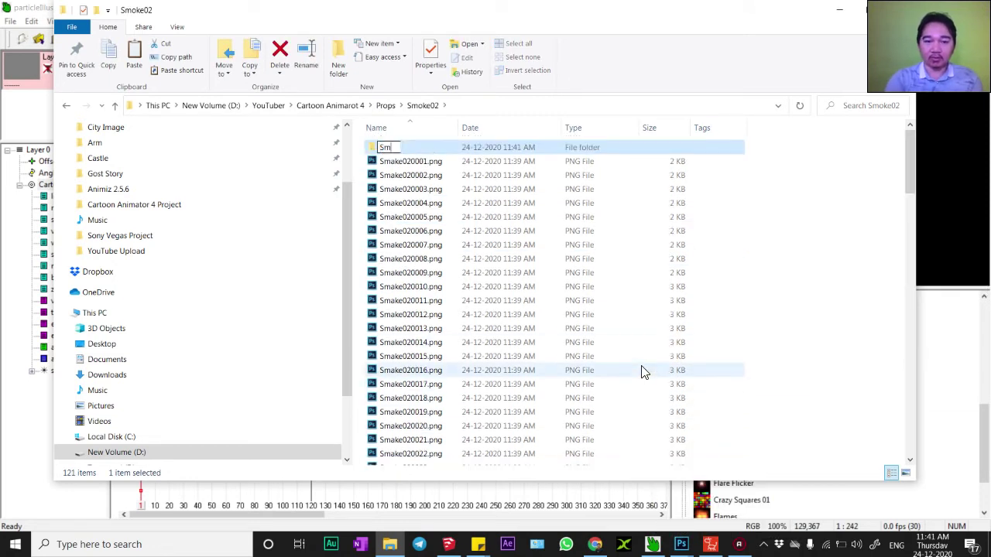
text(oke0202)
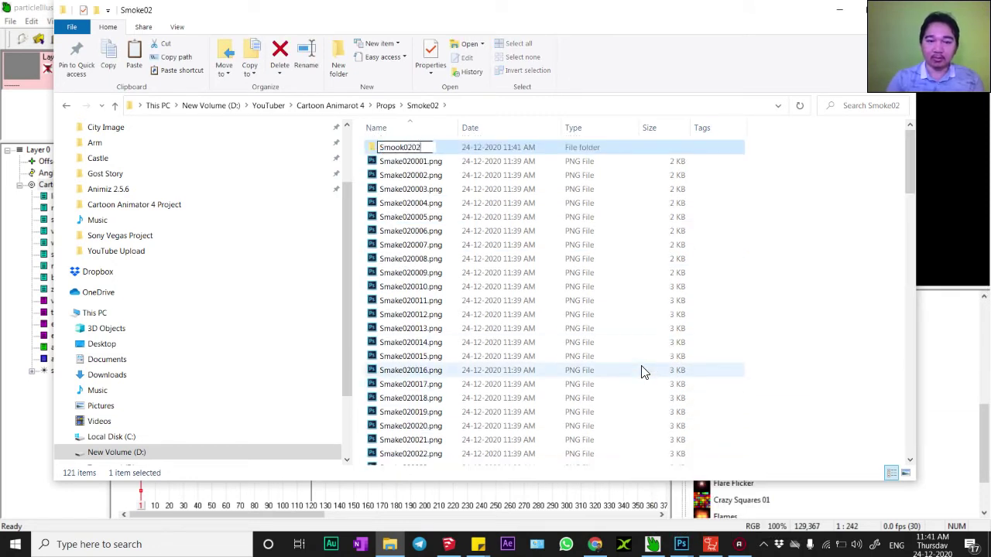
key(Return)
- Paste the copied frames into the new Smook0202 folder and select the folder's full path
key(Return)
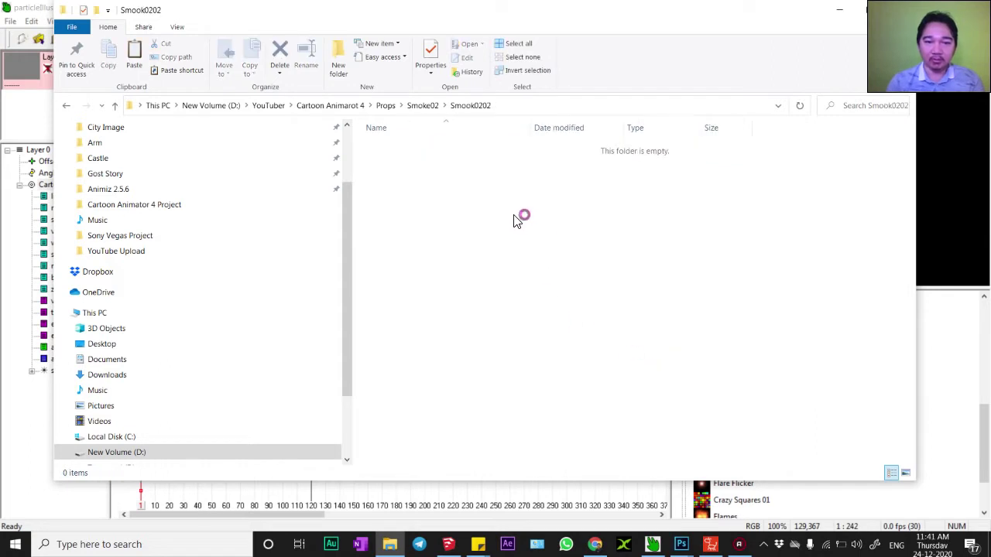
key(ctrl+v)
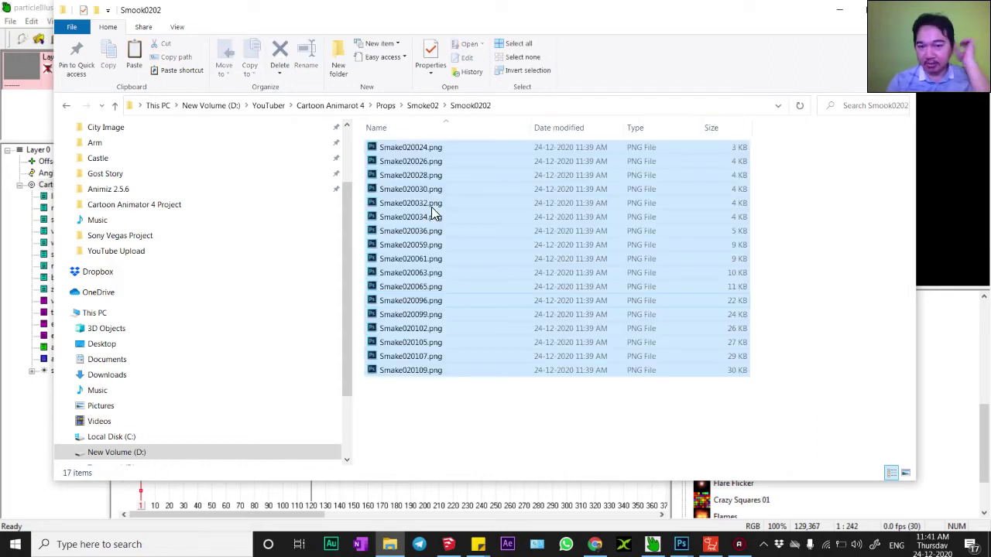
click(574, 109)
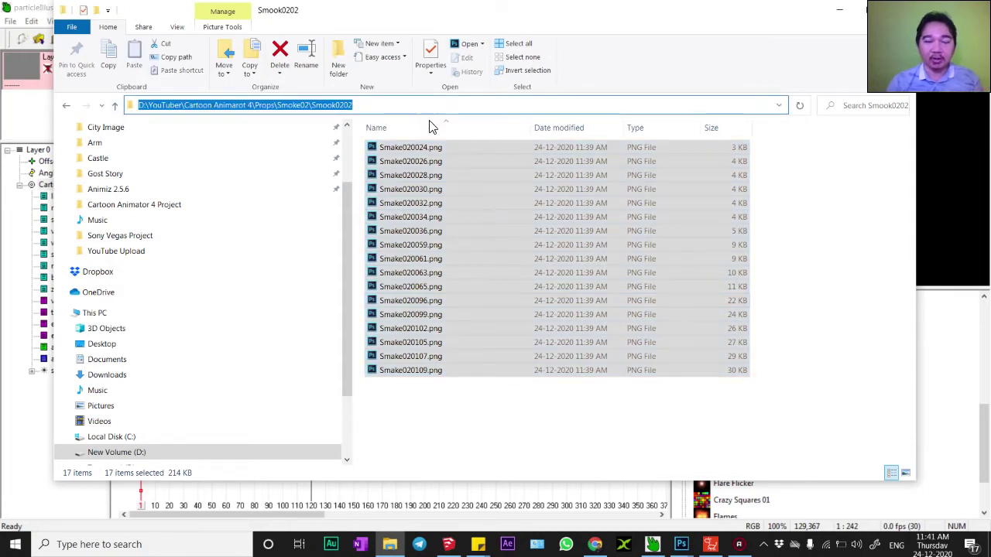
- Switch to Photoshop and close all open documents, discarding the changes to Untitled1
click(681, 545)
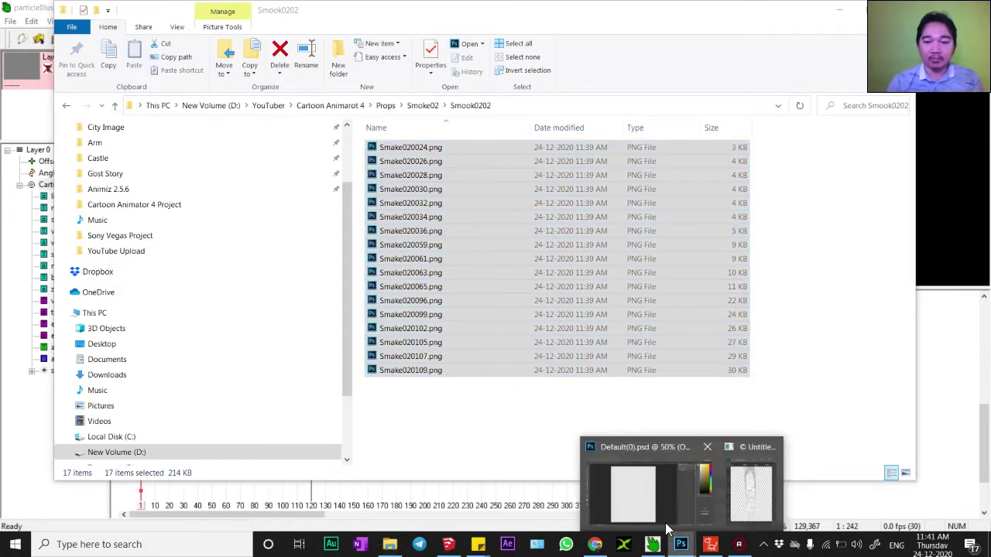
click(666, 523)
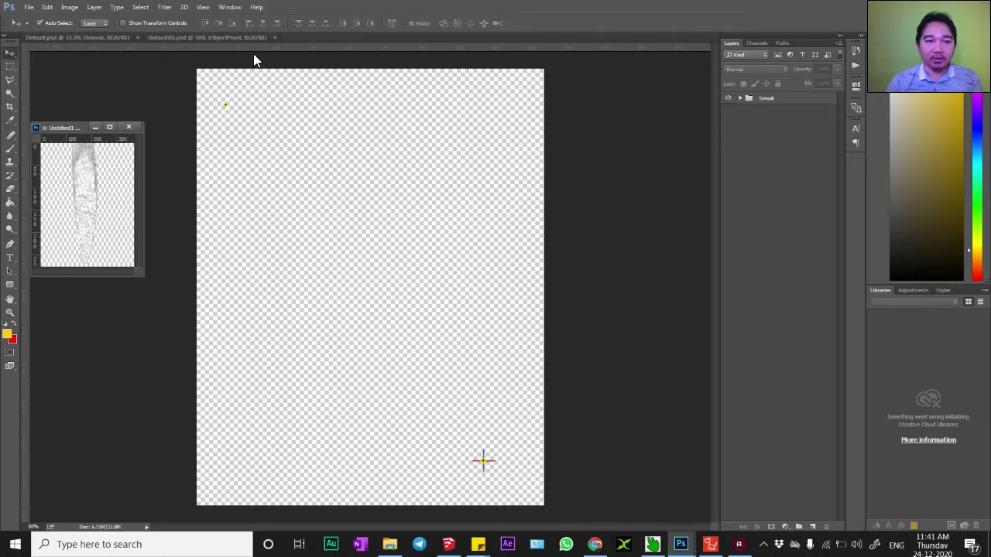
click(508, 209)
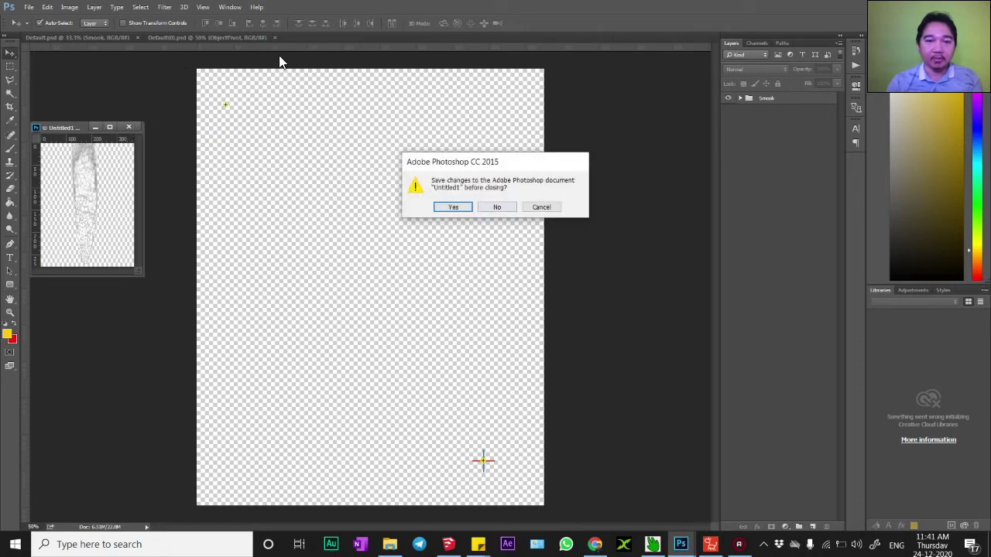
click(275, 37)
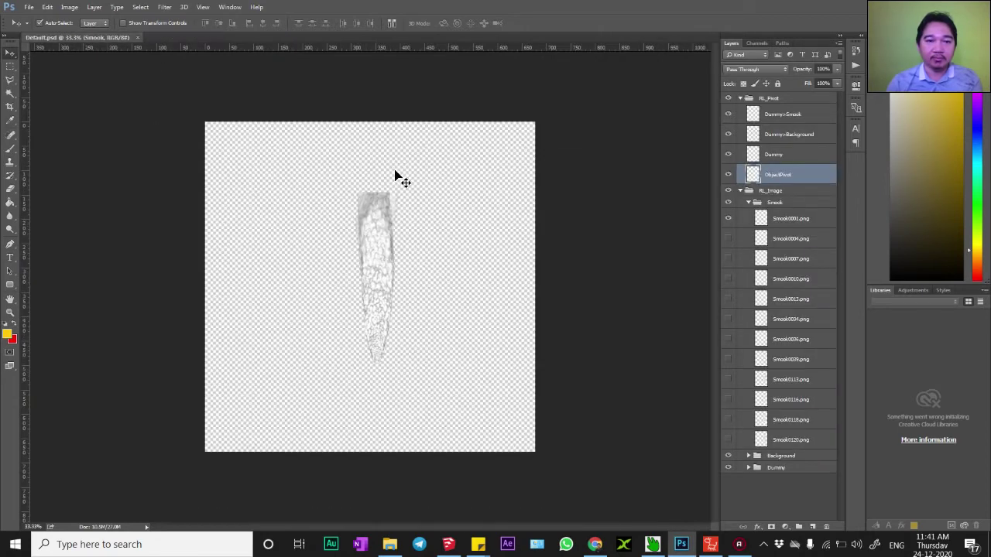
click(137, 37)
- Start Load Files into Stack and browse to the Smook0202 folder inside Props\Smoke02 for the source files
click(29, 7)
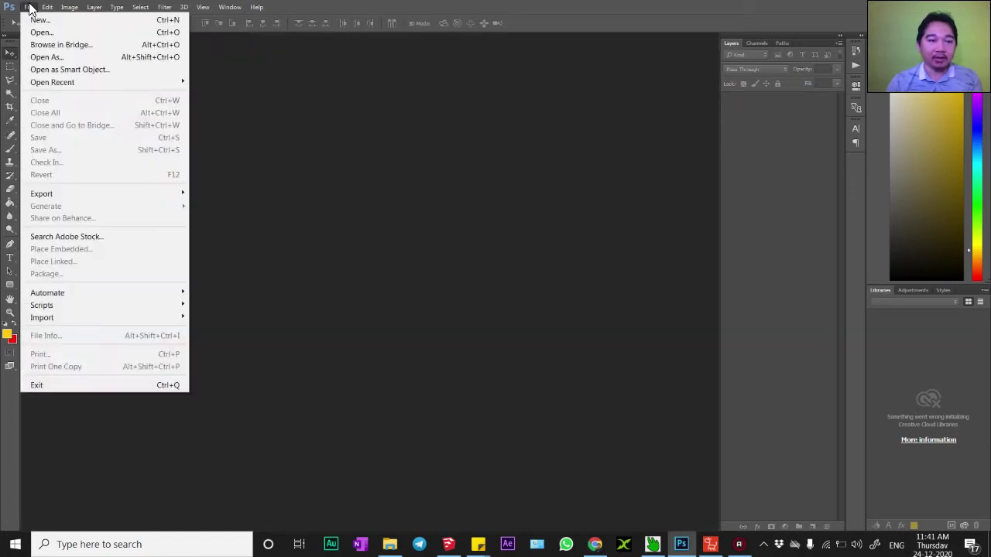
mouse_move(132, 307)
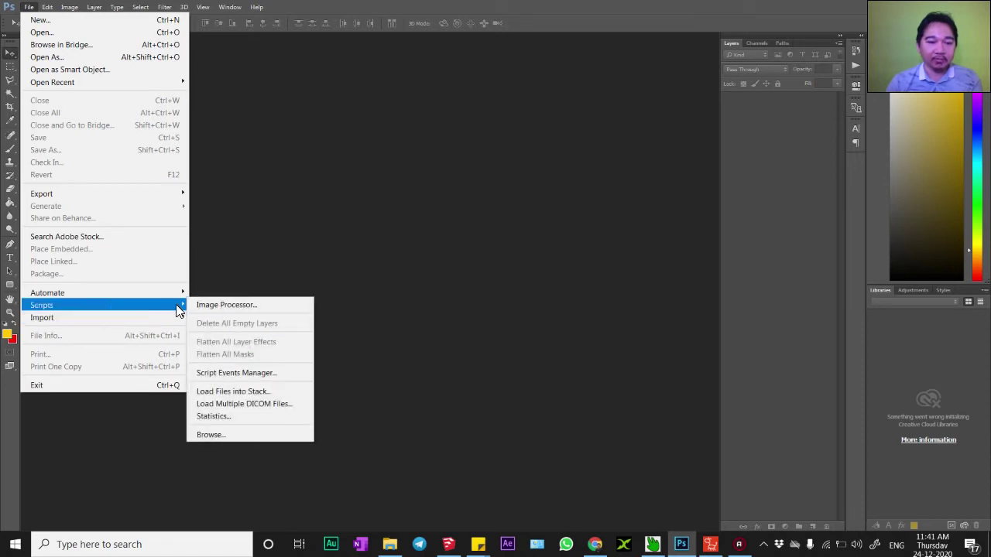
click(248, 392)
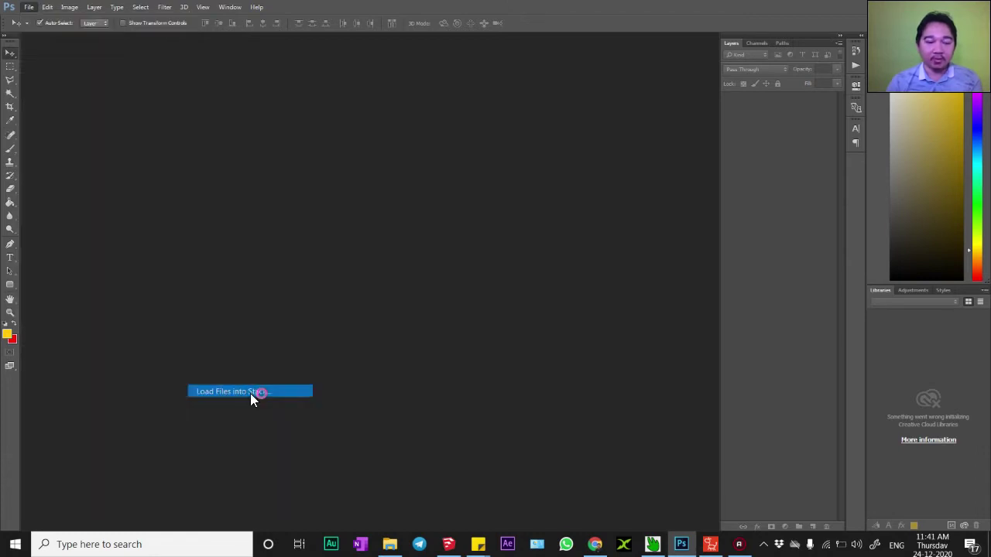
click(536, 233)
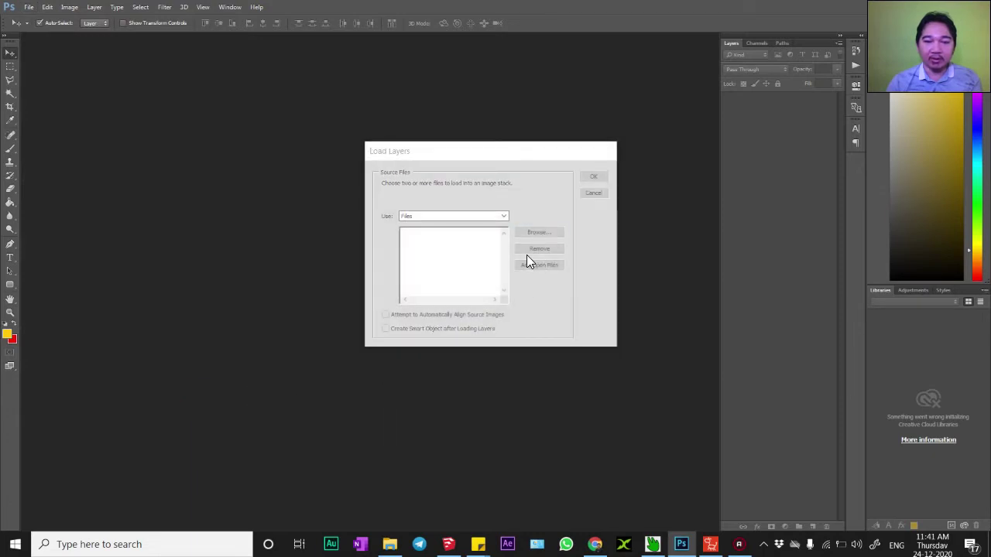
click(652, 167)
text(D:\YouTuber\Cartoon Animarot 4\Props\Smoke02\Smook\S02)
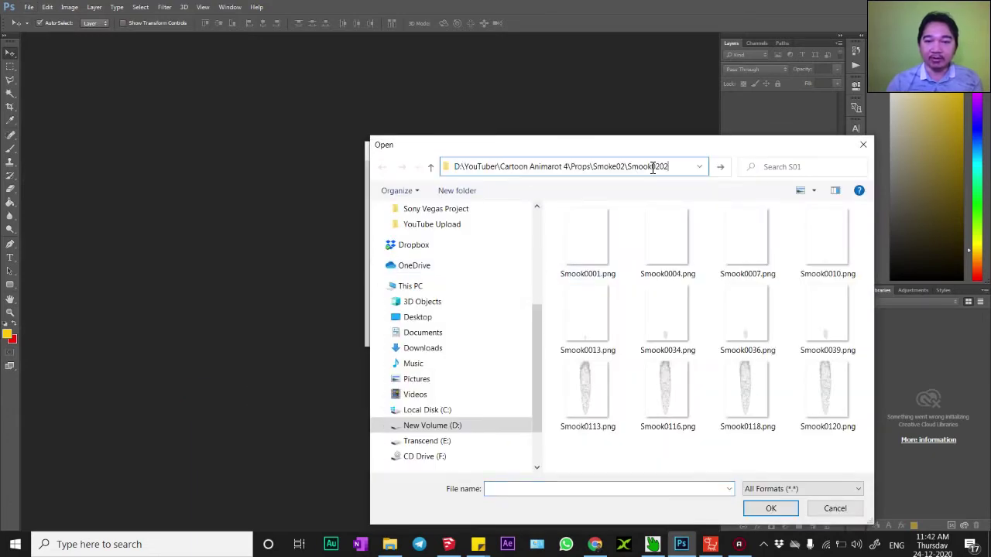
key(Return)
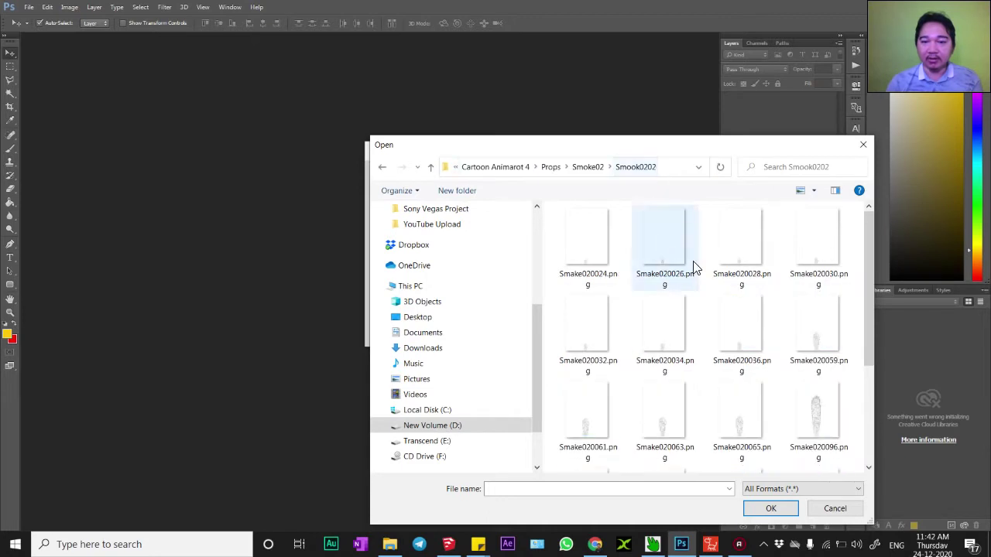
- Choose all the Smake02 PNG frames in the folder and load them as layers of one document
click(582, 235)
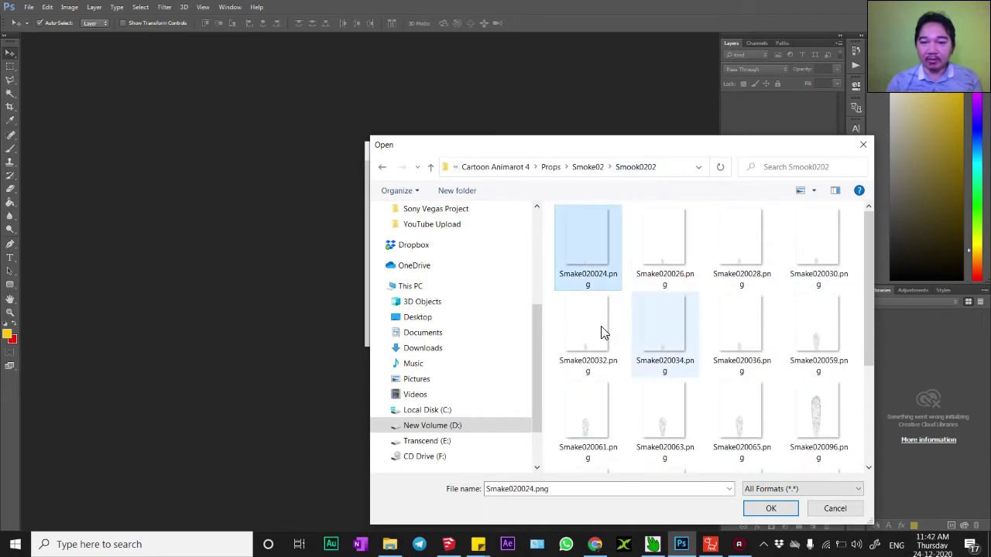
key(ctrl+a)
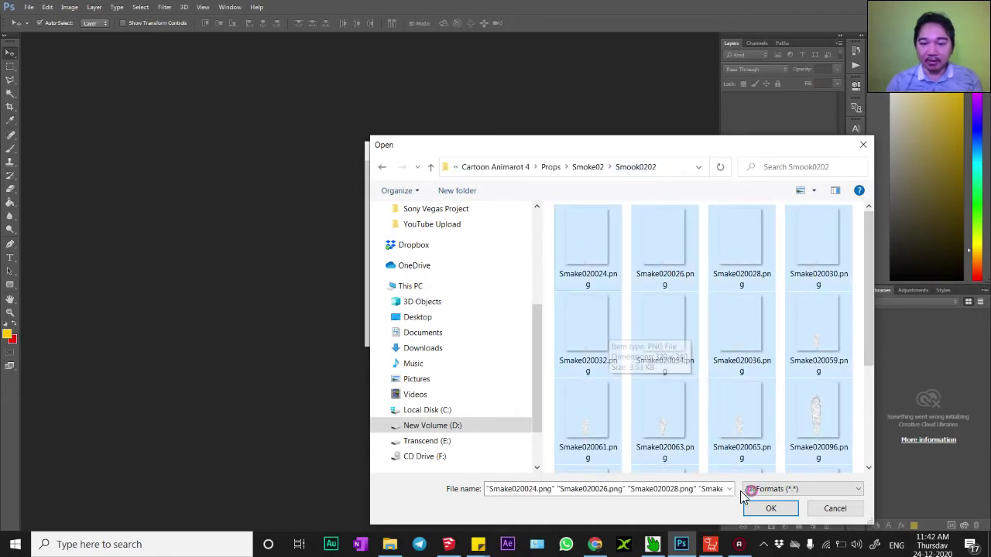
click(767, 508)
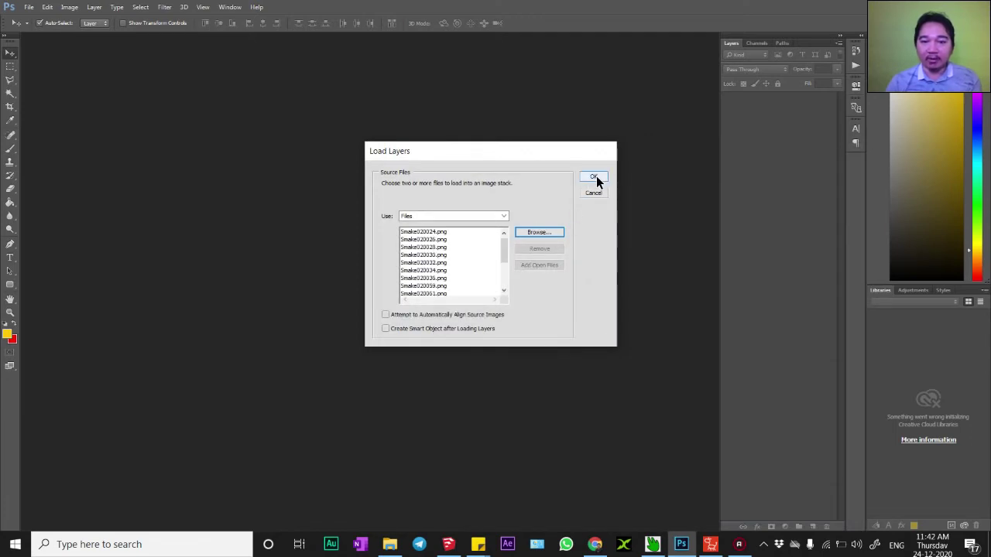
click(595, 178)
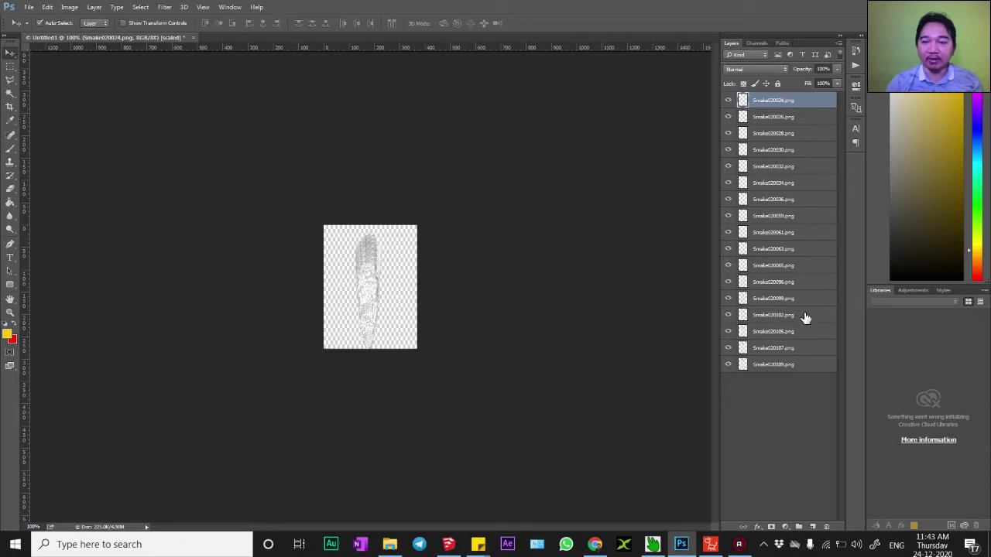
- Group all the smoke frame layers and name the group Smoke02
shift+click(784, 365)
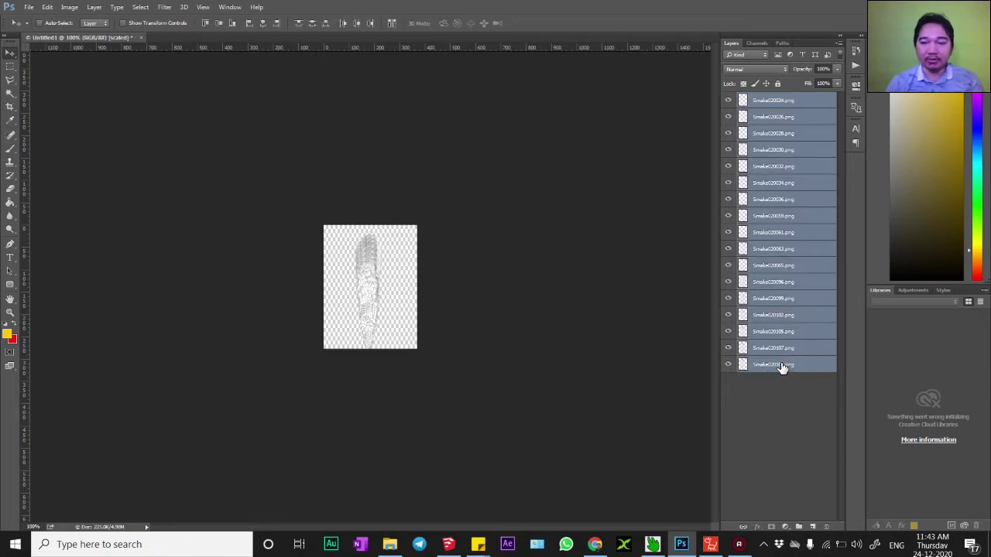
key(ctrl+g)
double_click(768, 99)
text(Sm)
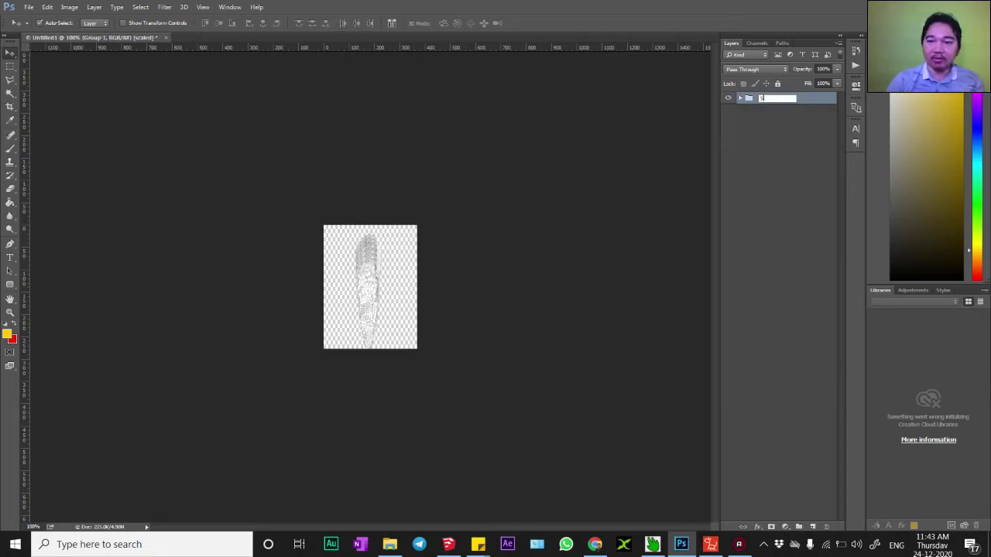
text(oke)
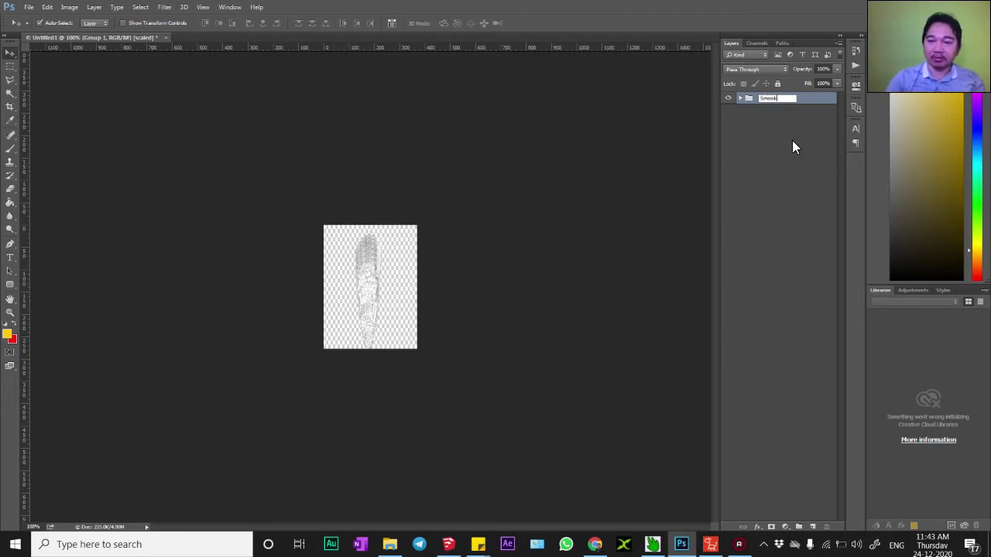
text( 2)
key(BackSpace)
key(BackSpace)
key(BackSpace)
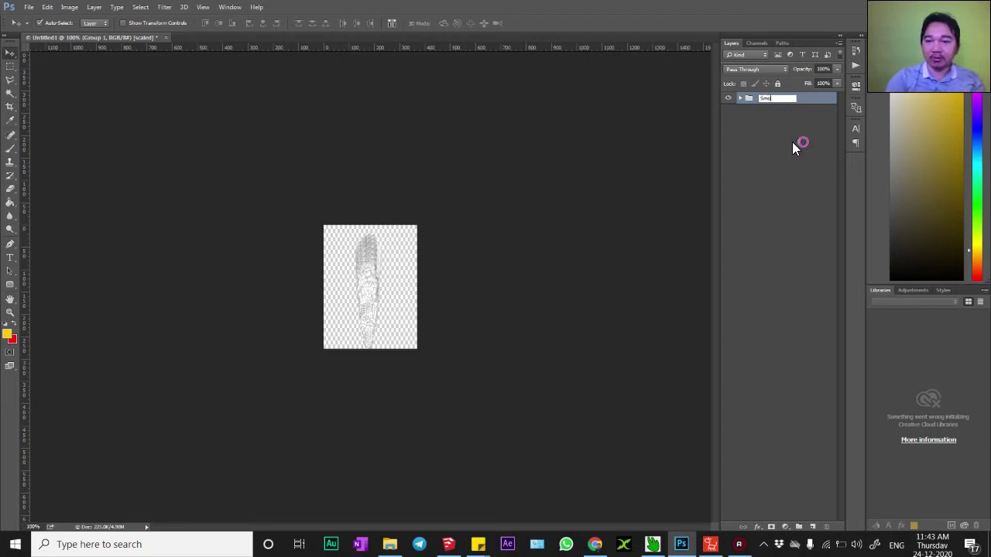
text(e02)
key(Return)
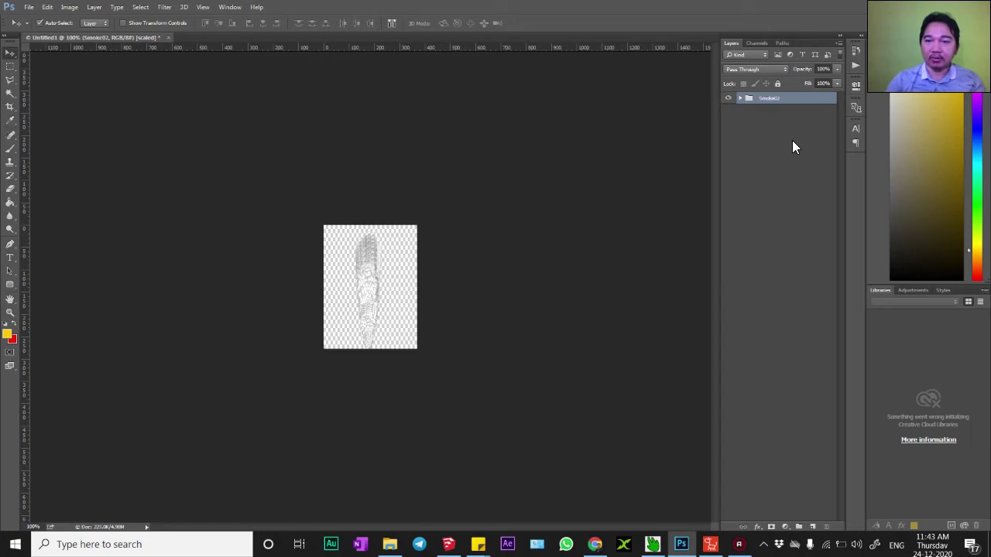
- Switch to Cartoon Animator 4 and delete the Default prop from the scene
click(709, 545)
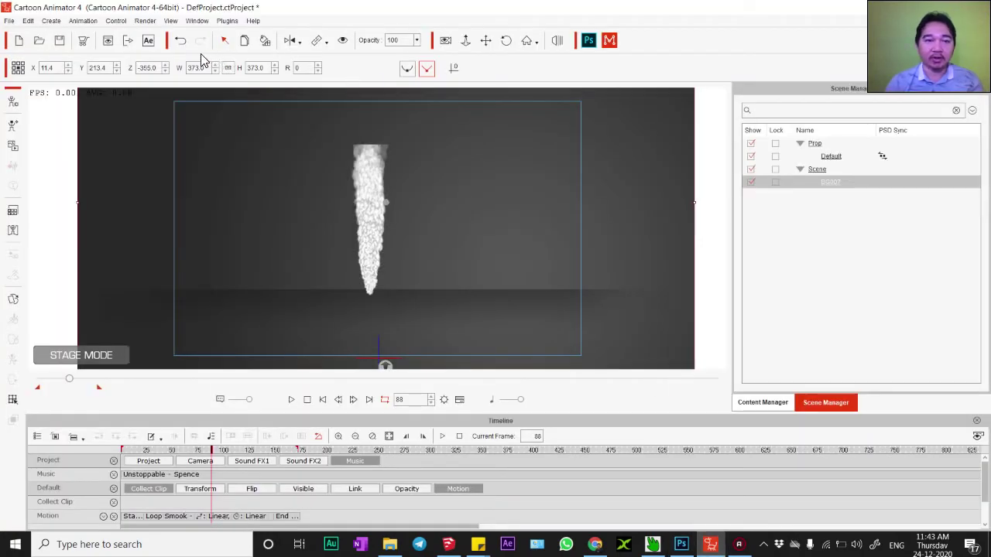
click(827, 155)
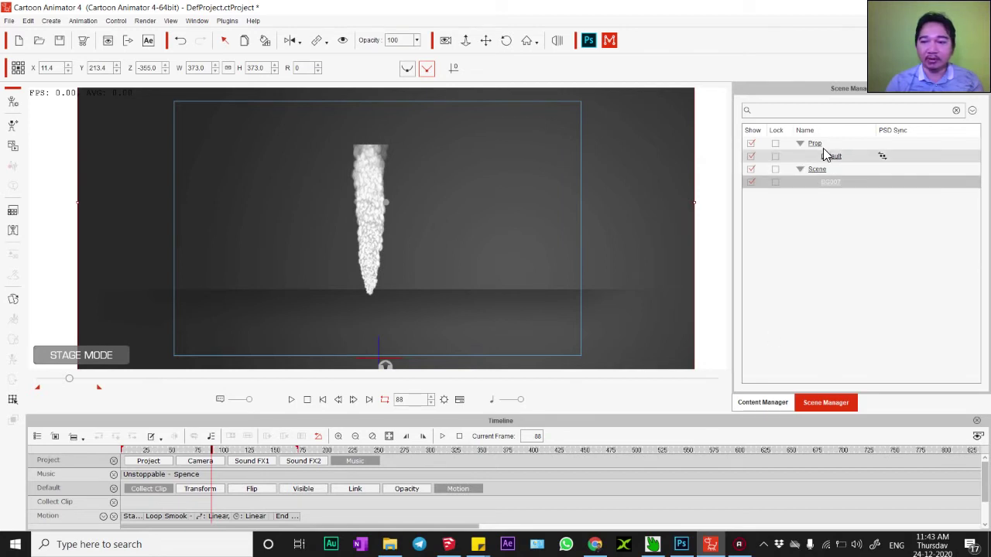
key(Delete)
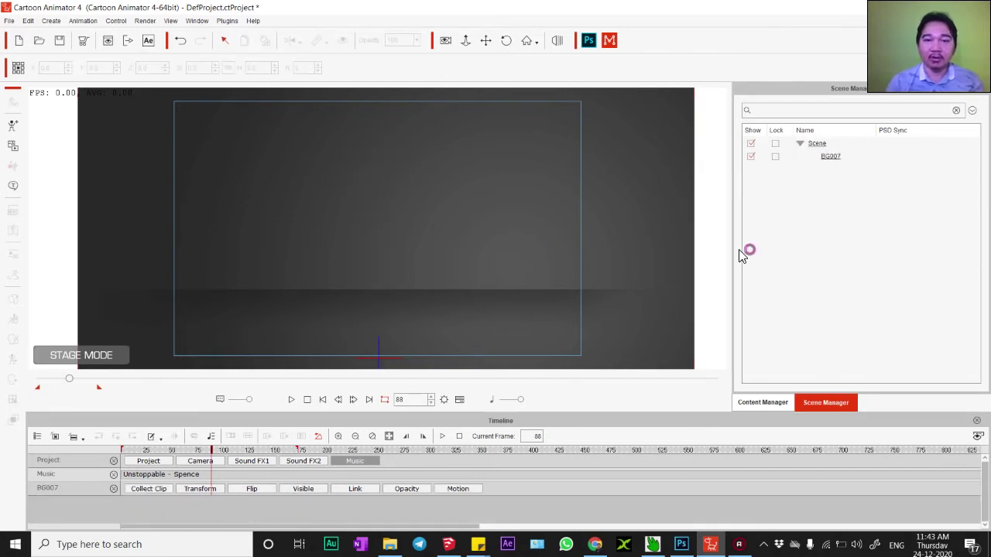
- Launch the PSD editor with a new object and copy the Smoke02 group from Untitled1 into that document
click(588, 40)
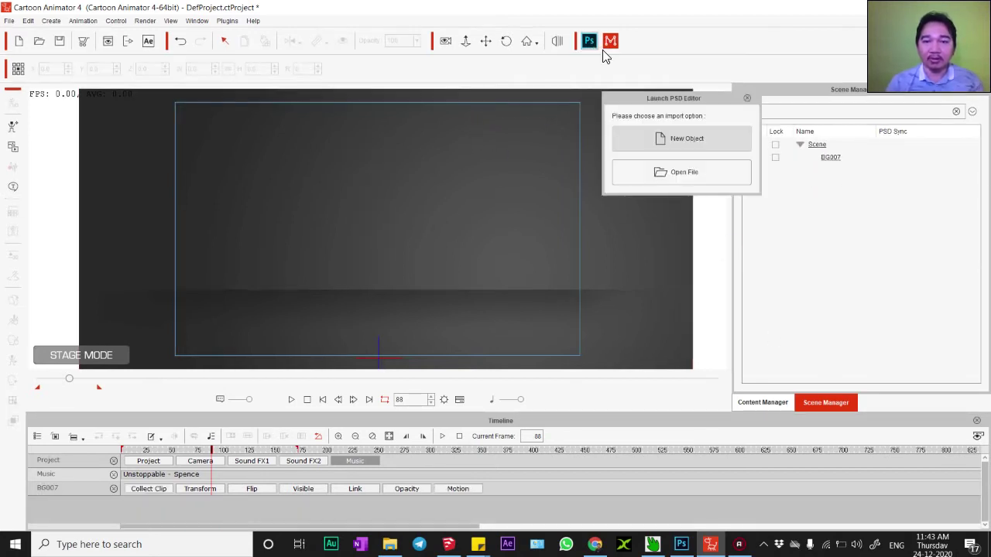
click(648, 146)
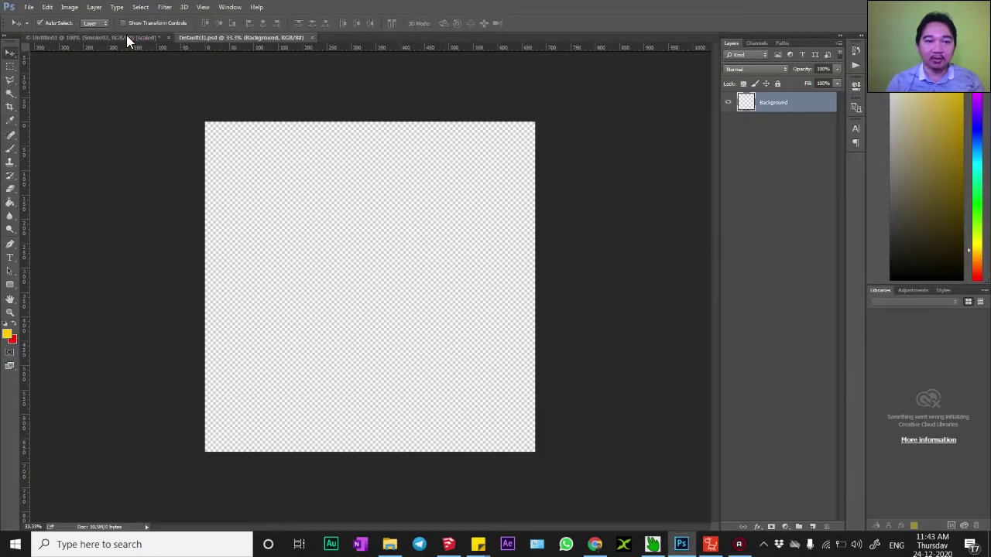
drag(128, 45, 144, 185)
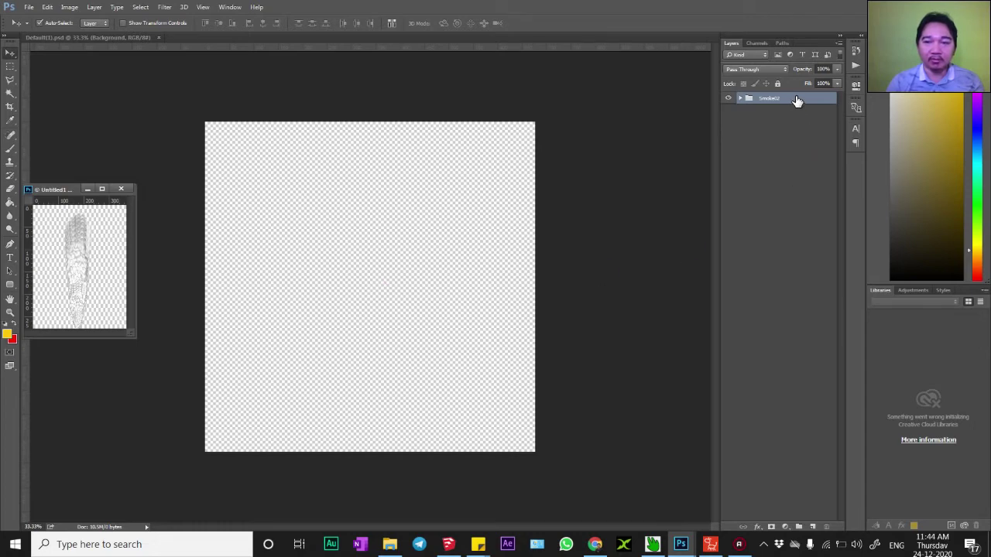
drag(794, 102, 394, 290)
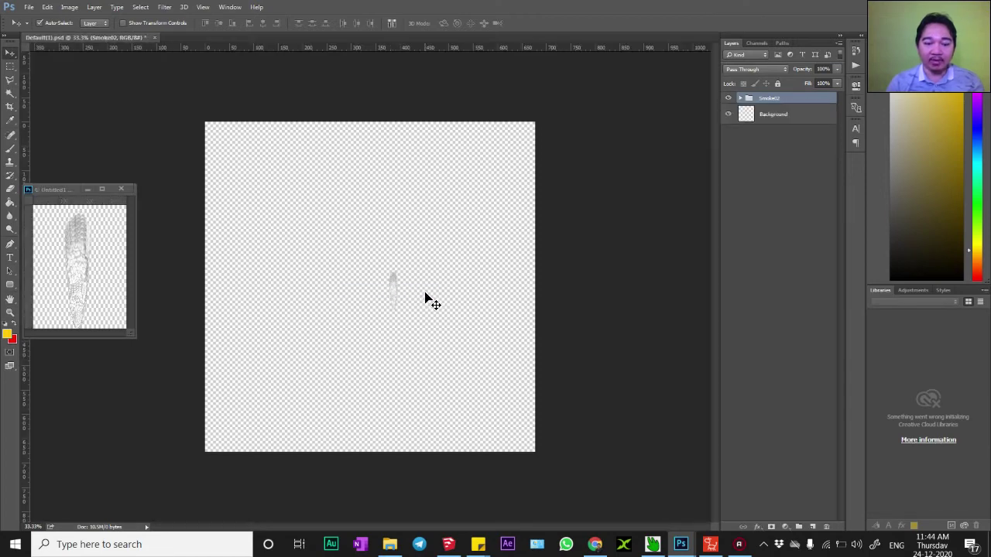
- Enlarge the Smoke02 group to fill most of the canvas height and save Default(1).psd
key(ctrl+t)
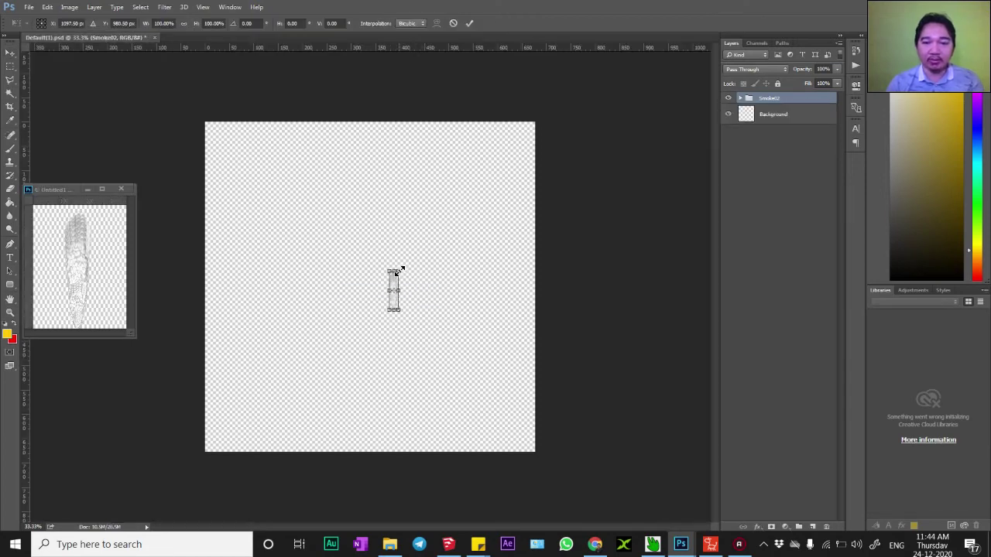
drag(435, 252, 554, 204)
key(Return)
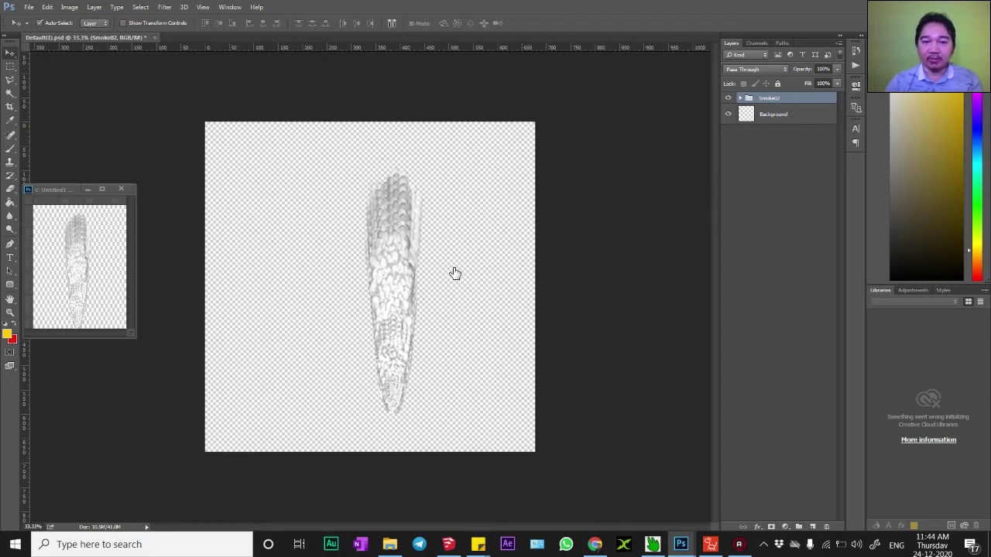
key(ctrl+s)
- Switch to Cartoon Animator 4, remove the object animation from the Default(1) prop and return the timeline to frame 1
key(alt+Tab)
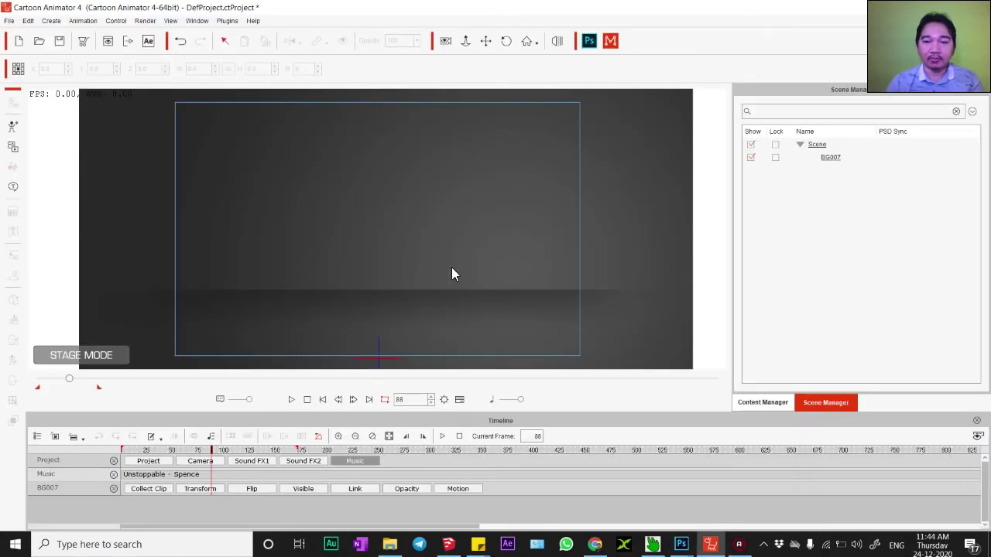
click(474, 258)
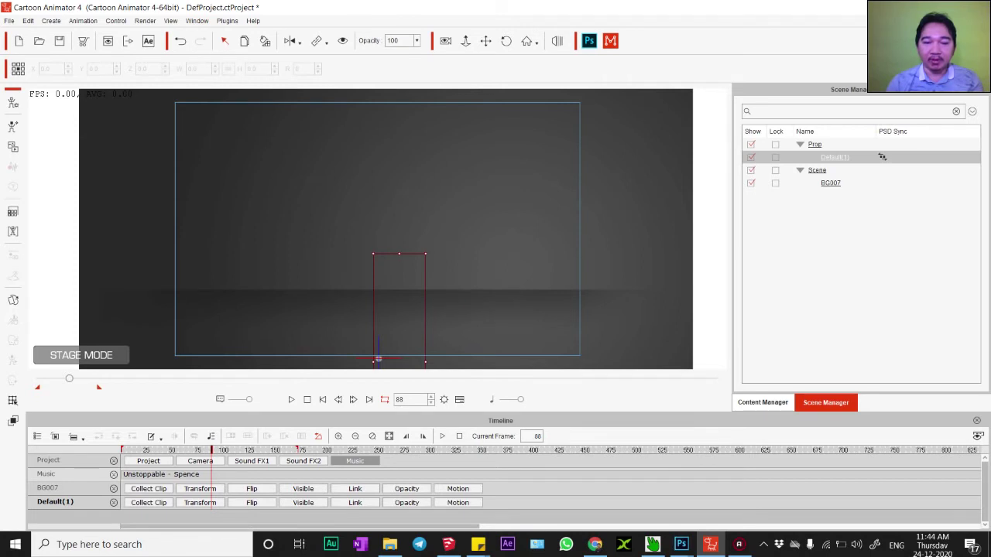
right_click(415, 168)
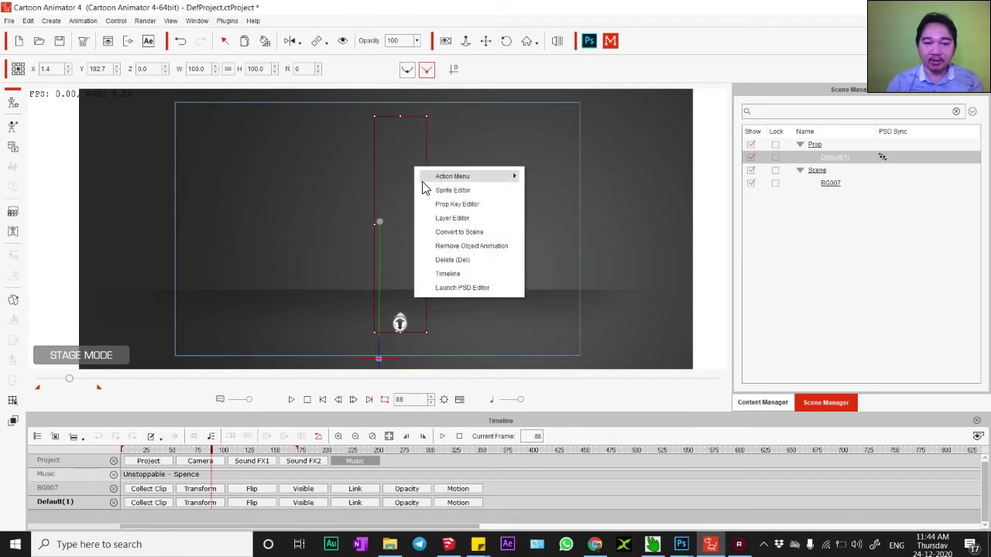
click(458, 246)
click(308, 398)
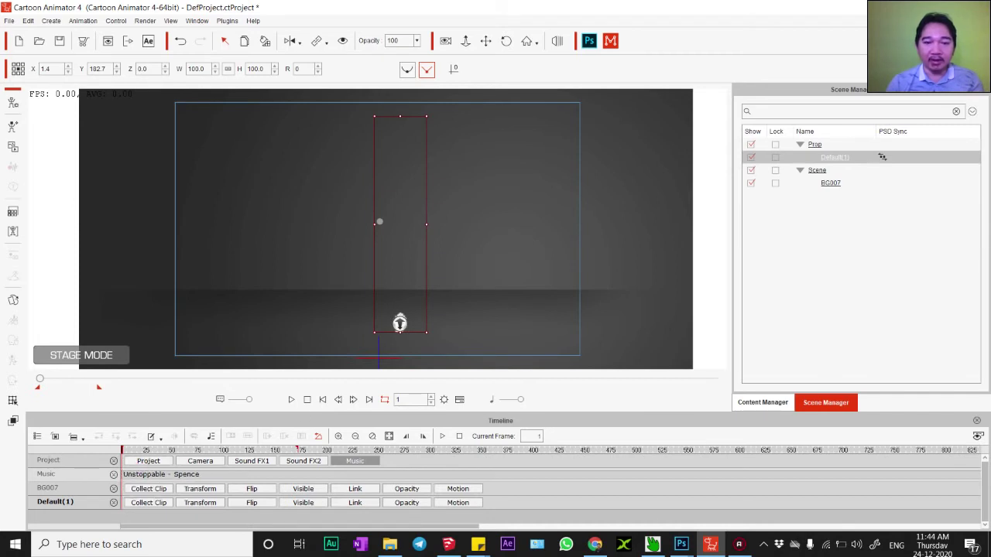
- Launch the Default(1) prop in the PSD editor at a PSD scale of 1.0
right_click(403, 221)
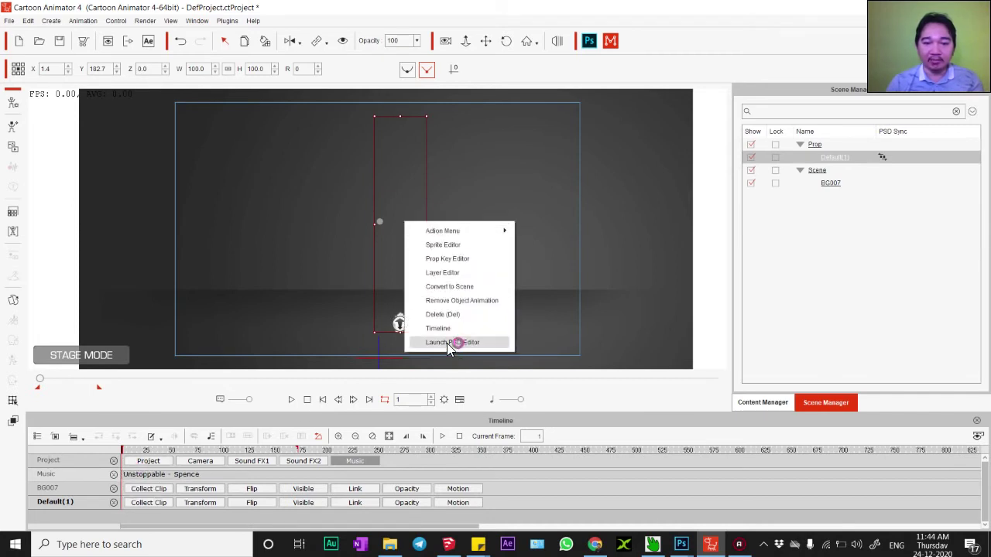
click(447, 343)
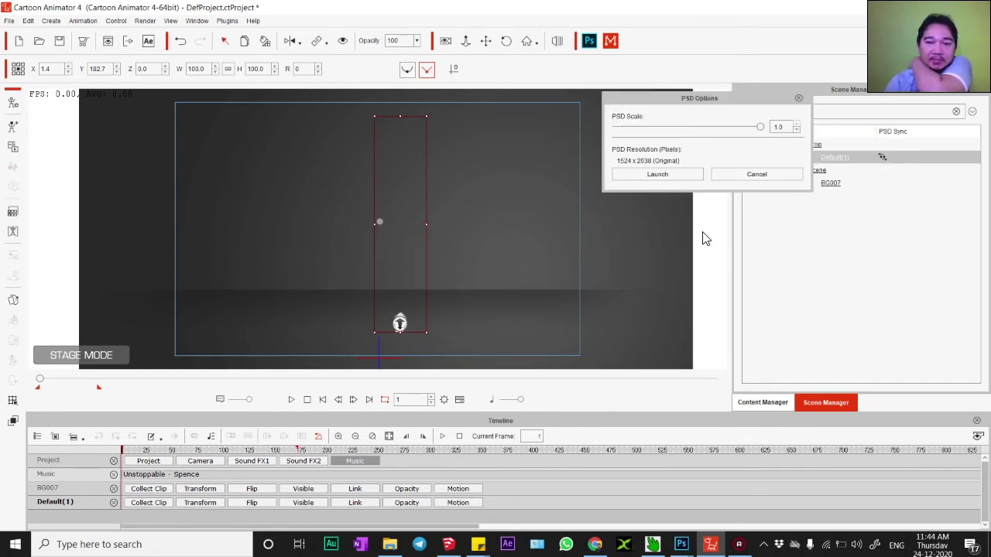
click(672, 175)
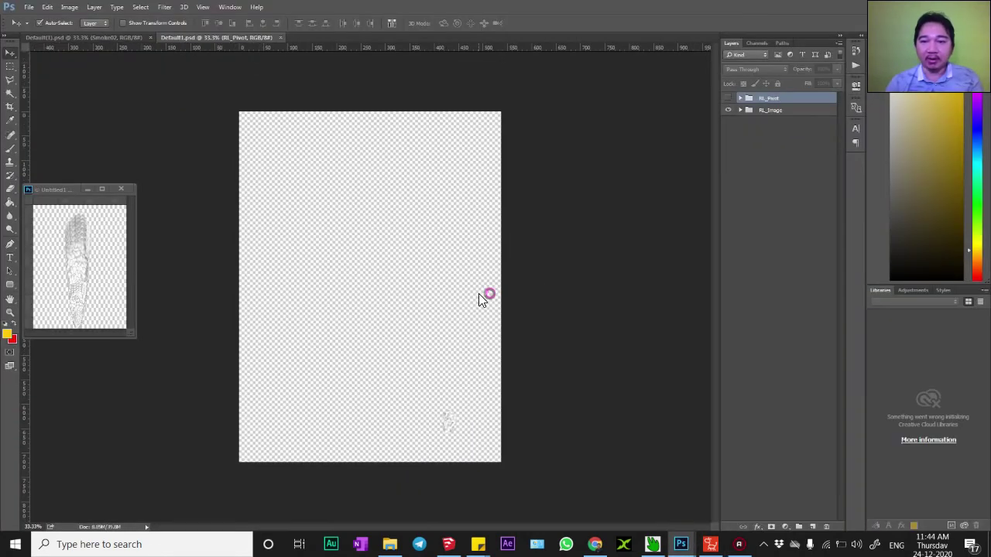
- Show the RL_Pivot group, expand RL_Image and its Smoke02 group, and make the Smake020109.png layer visible
click(728, 98)
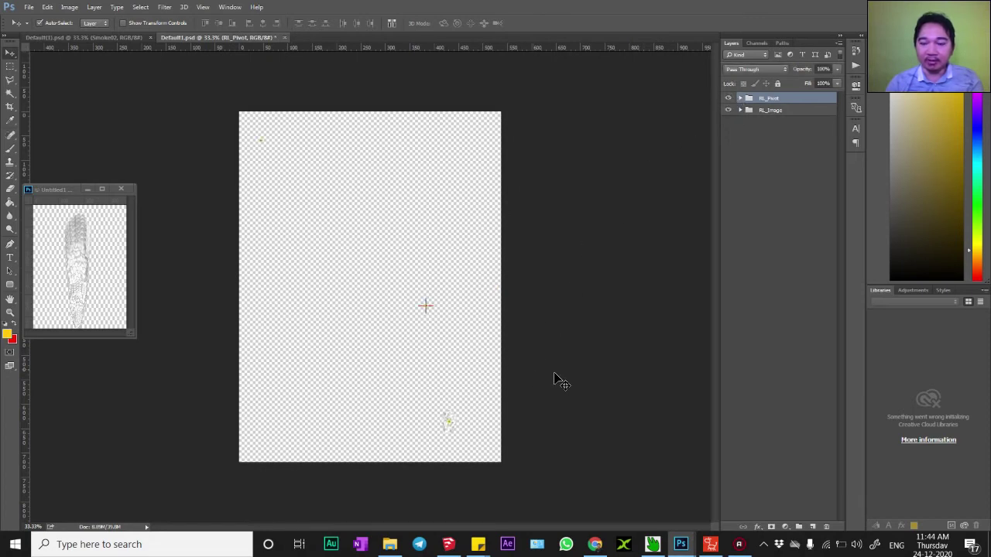
click(740, 110)
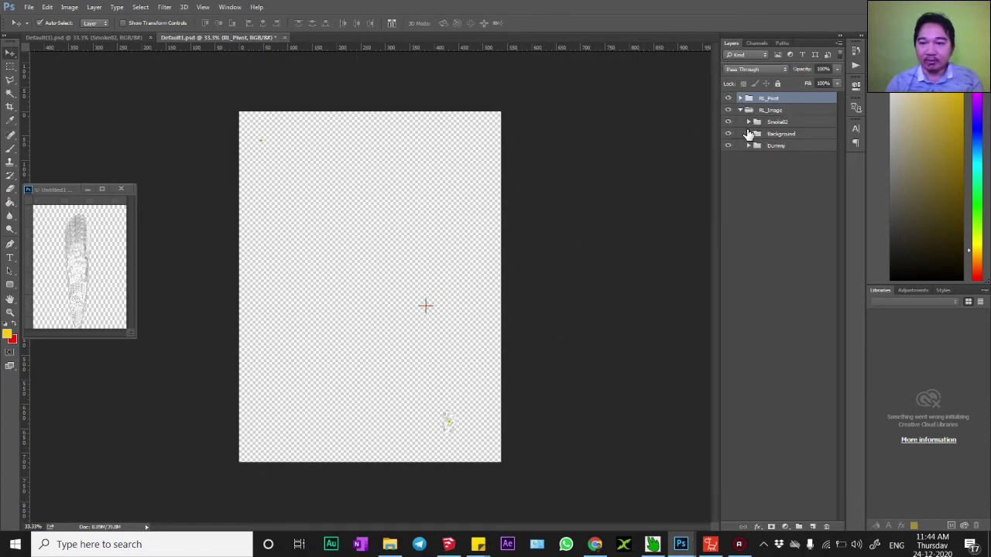
click(749, 122)
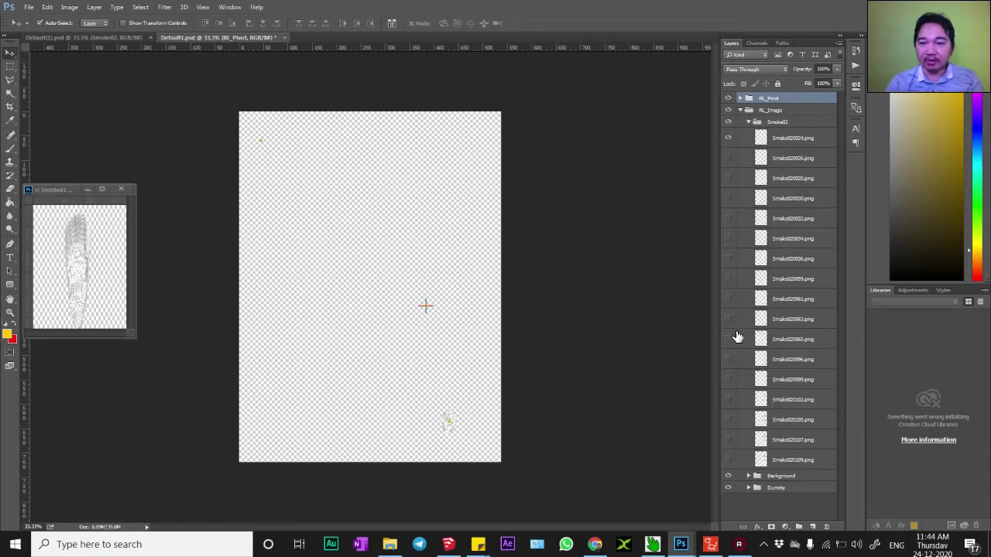
click(728, 460)
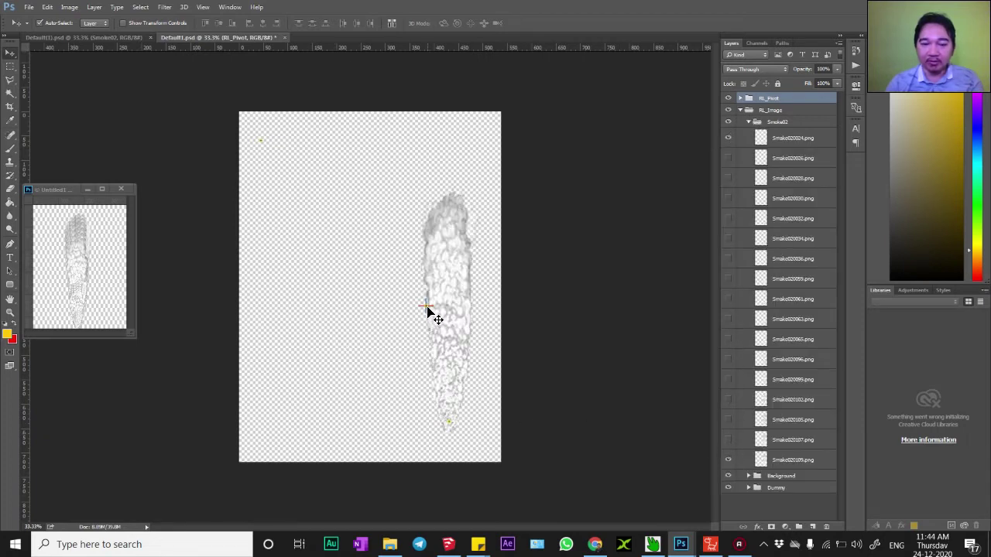
- Move the ObjectPivot marker in RL_Pivot onto the base of the smoke column and save Default1.psd
mouse_move(427, 307)
mouse_down()
mouse_move(454, 398)
mouse_move(450, 426)
mouse_up()
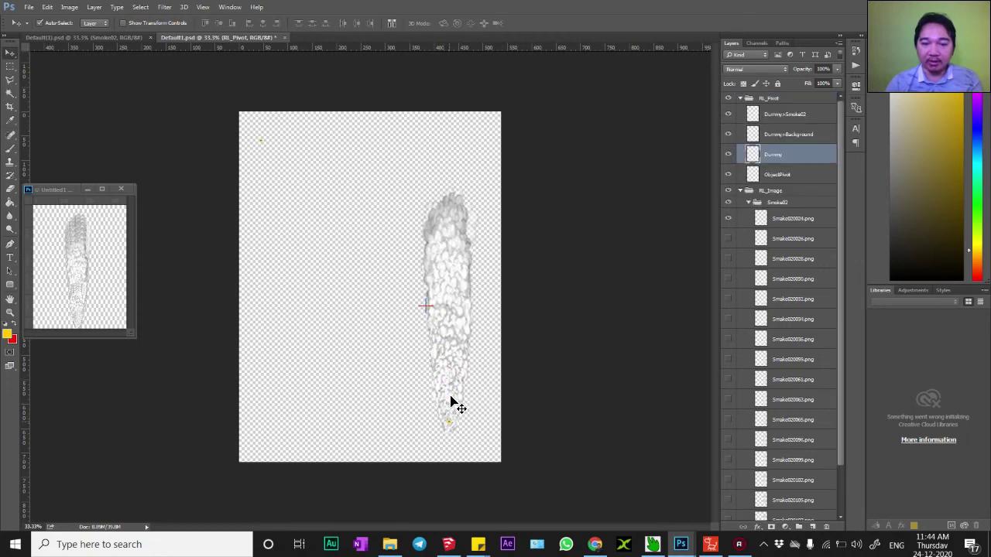
mouse_move(425, 307)
mouse_down()
mouse_move(438, 369)
mouse_move(428, 309)
mouse_move(440, 310)
mouse_move(436, 332)
mouse_move(425, 303)
mouse_up()
click(421, 304)
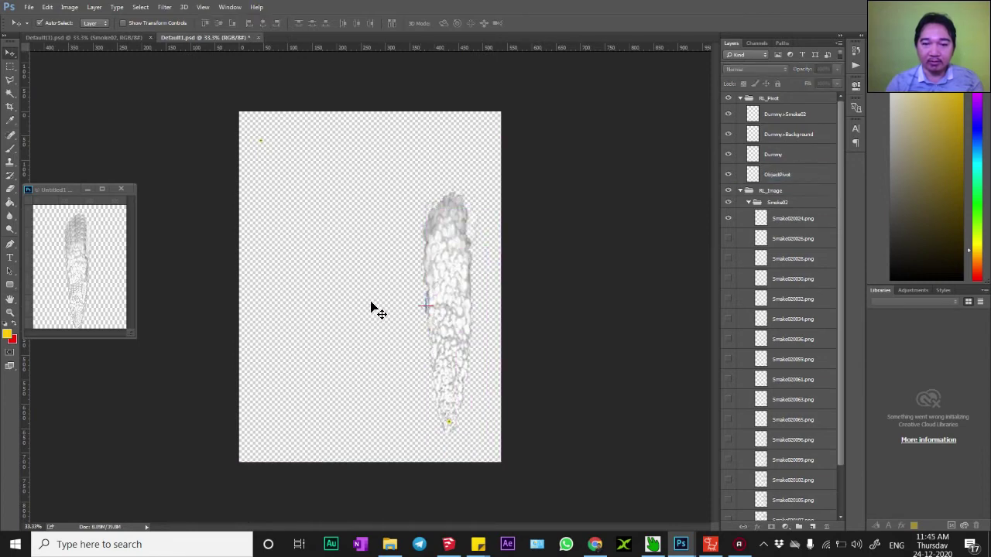
click(424, 306)
drag(427, 316, 448, 426)
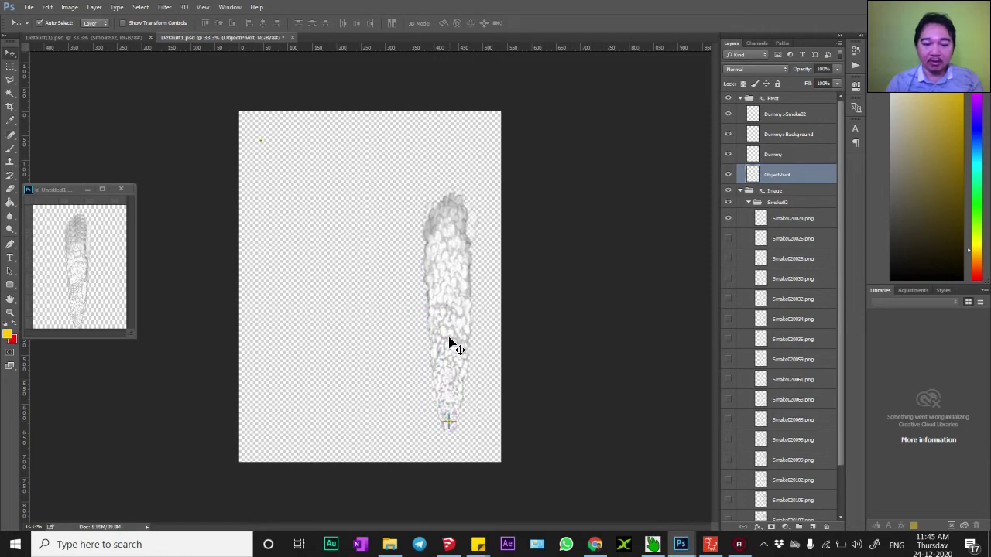
key(ctrl+s)
- Switch to Cartoon Animator 4 and move the Default(1) prop straight down near the stage floor
key(alt+Tab)
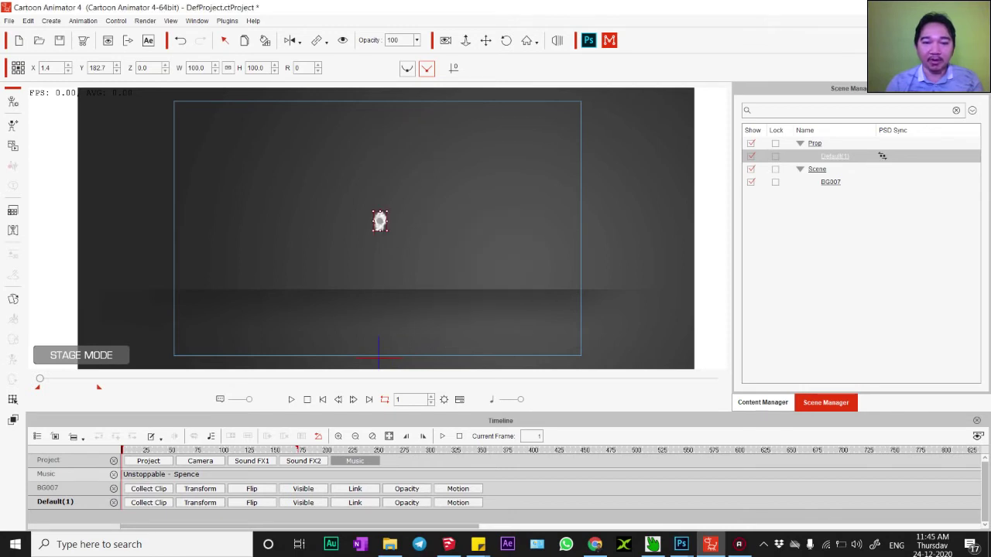
drag(379, 222, 379, 334)
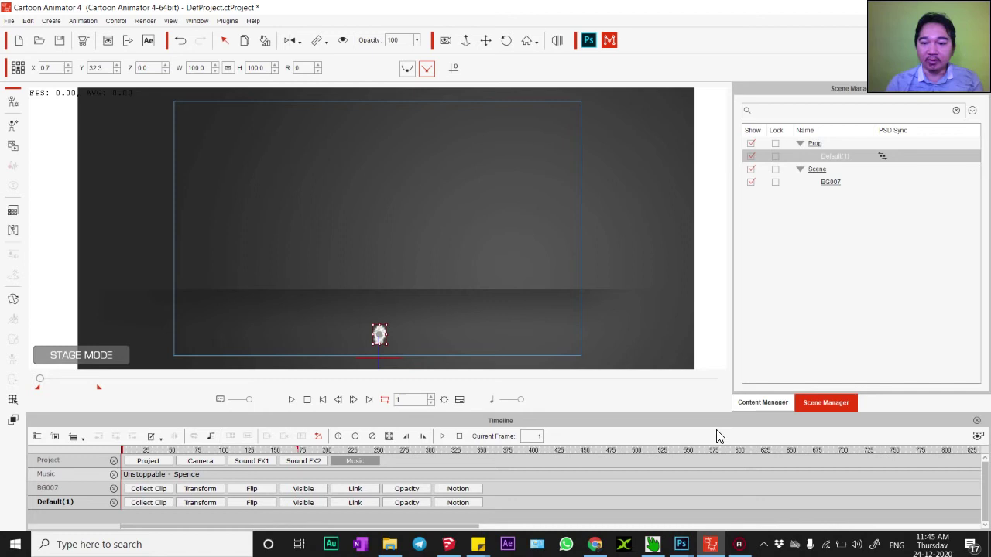
- Add the Default(1) prop to the custom prop library's Fire Effect folder under the name Smoke
click(769, 406)
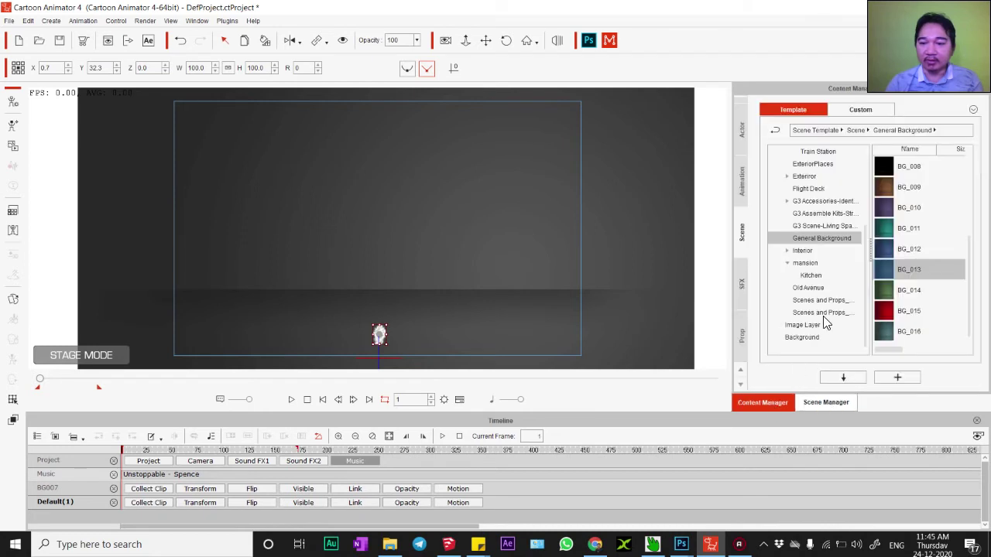
click(740, 334)
click(860, 109)
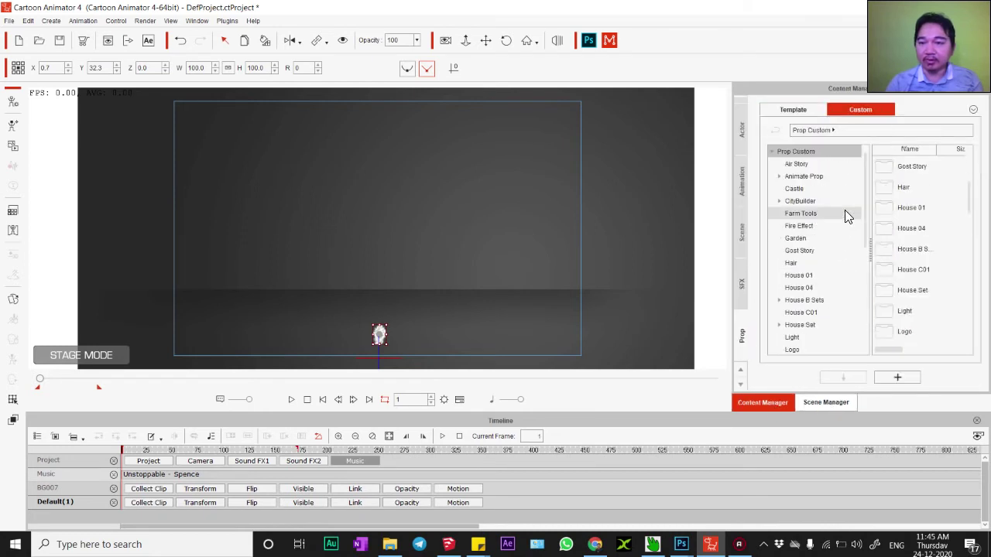
scroll(832, 288, down, 5)
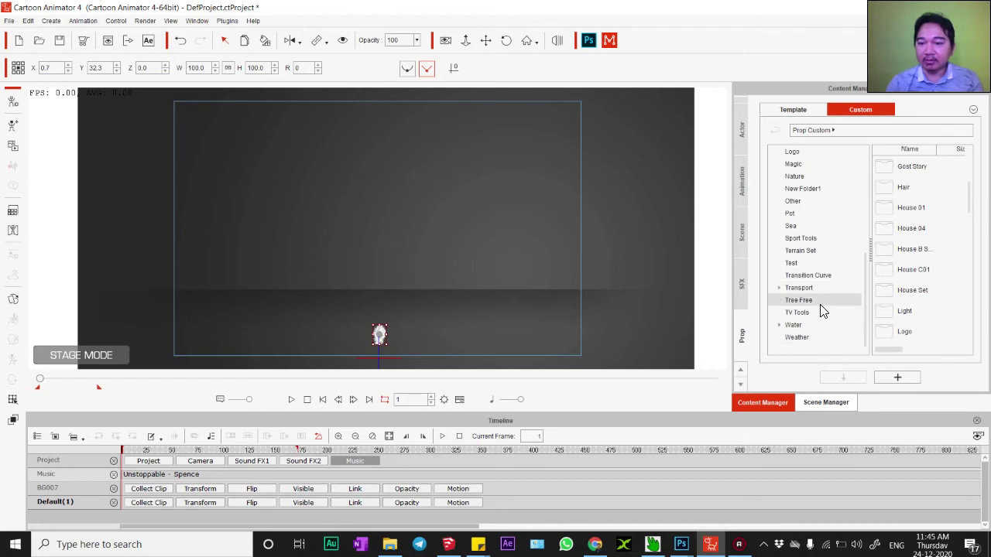
scroll(797, 294, up, 5)
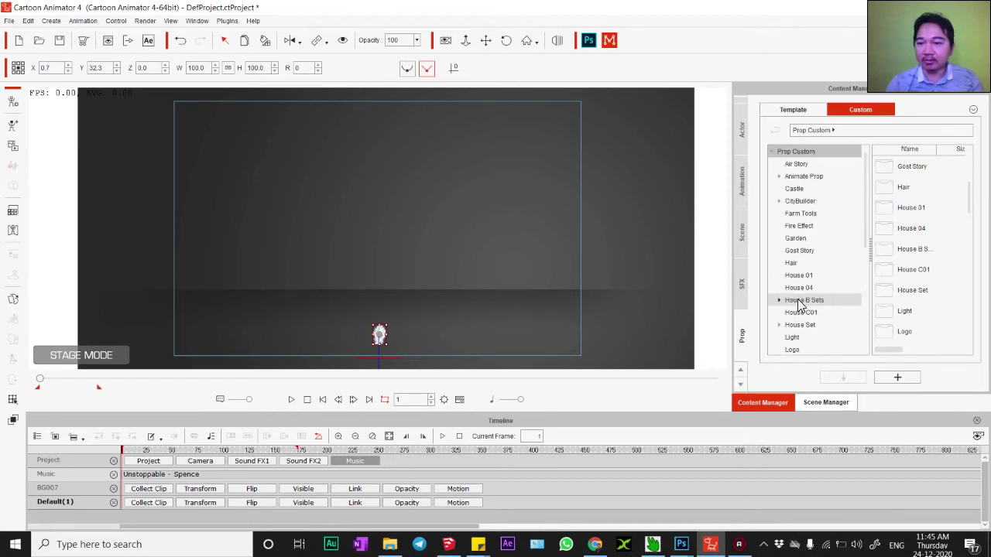
click(800, 226)
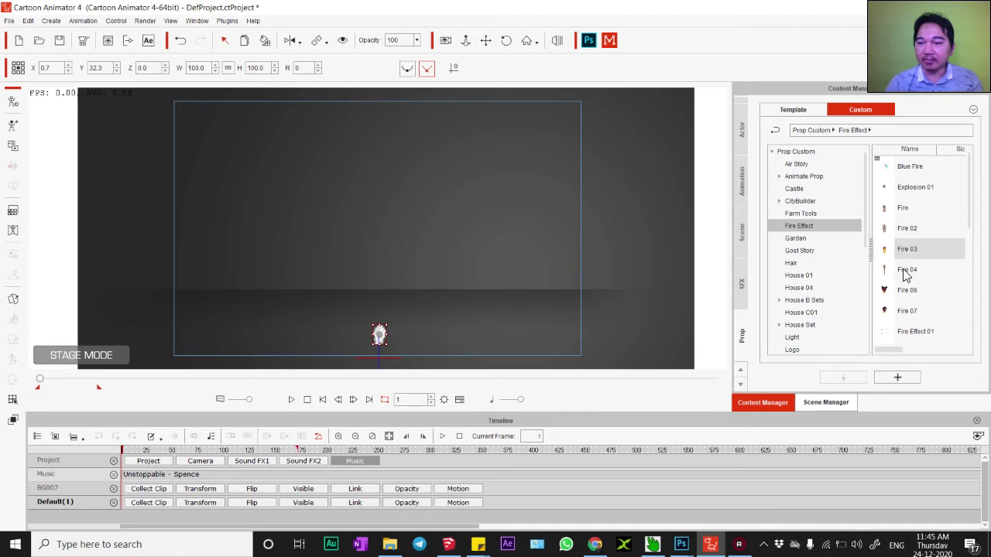
click(899, 379)
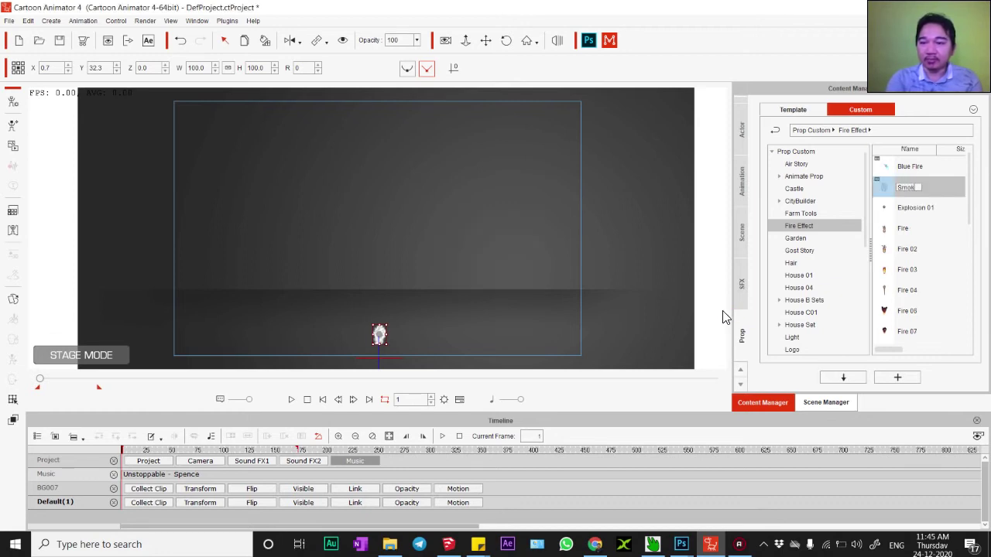
text(e)
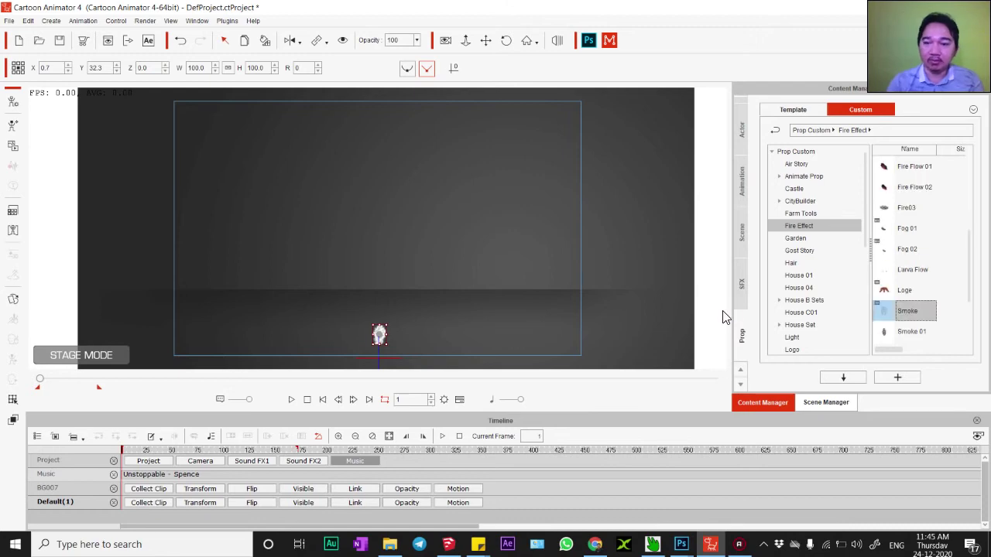
click(653, 545)
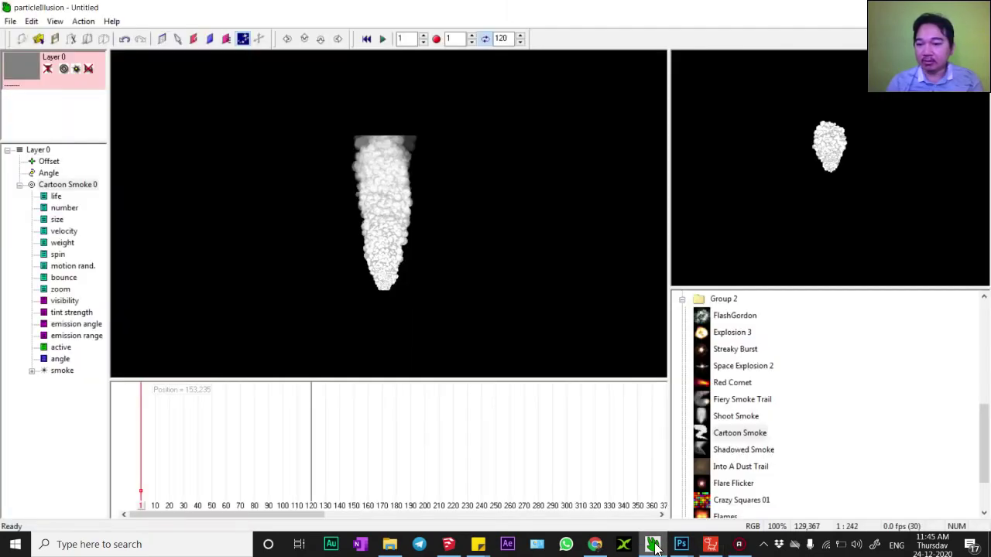
click(653, 544)
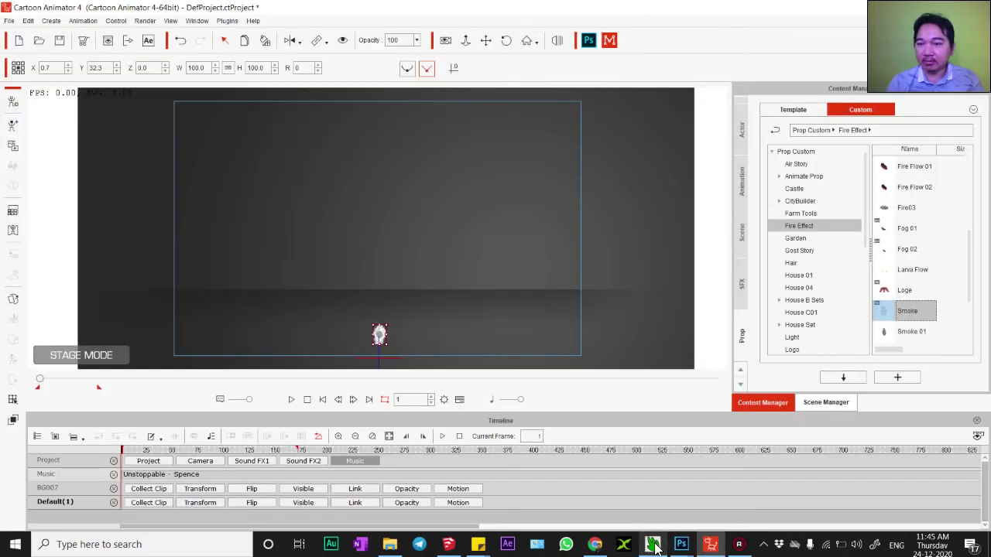
click(916, 318)
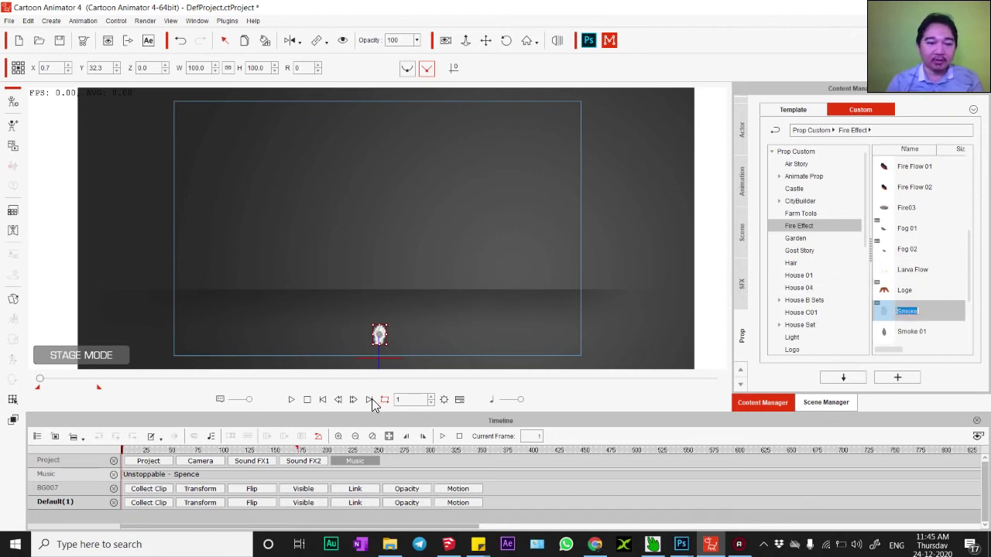
click(340, 459)
- Limit the timeline to the Default(1) prop without the Music track, and close the Prop Key Editor
click(54, 437)
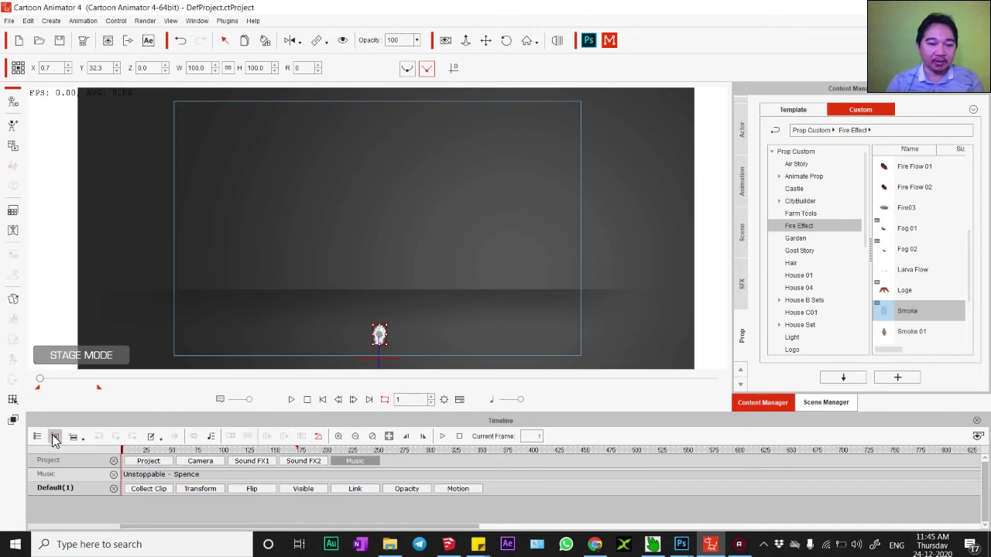
click(355, 462)
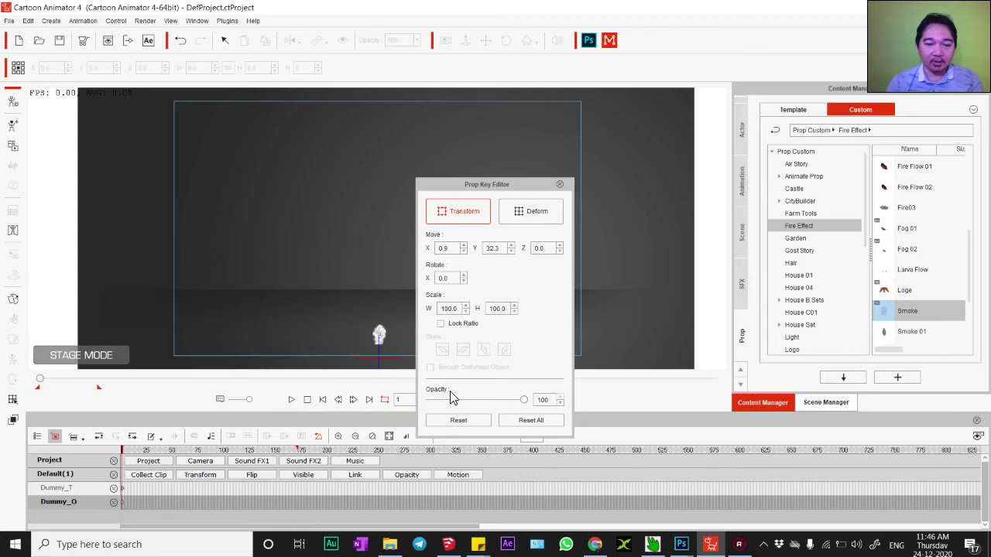
click(560, 184)
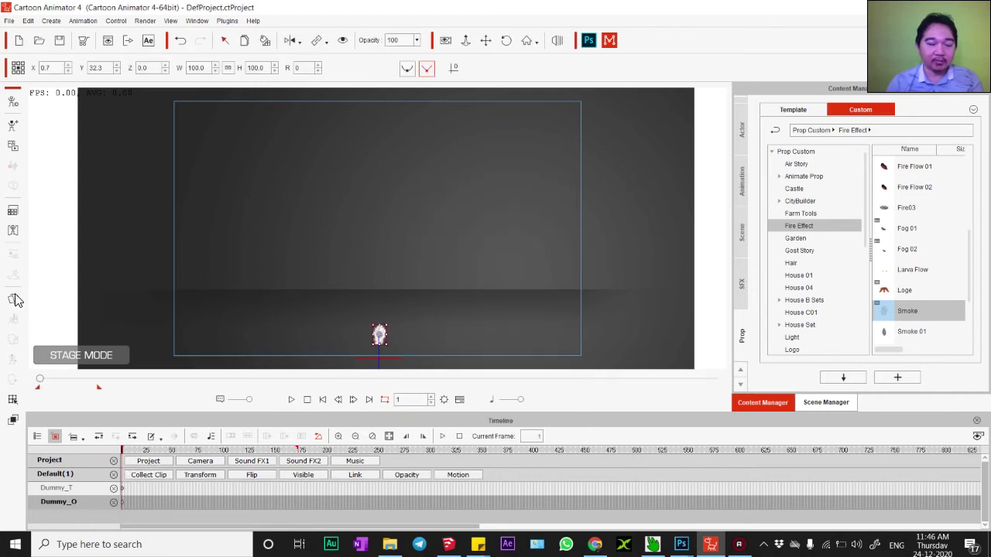
- Open the Sprite Editor for Smoke02 and key the first smoke sprite at frame 1
click(15, 301)
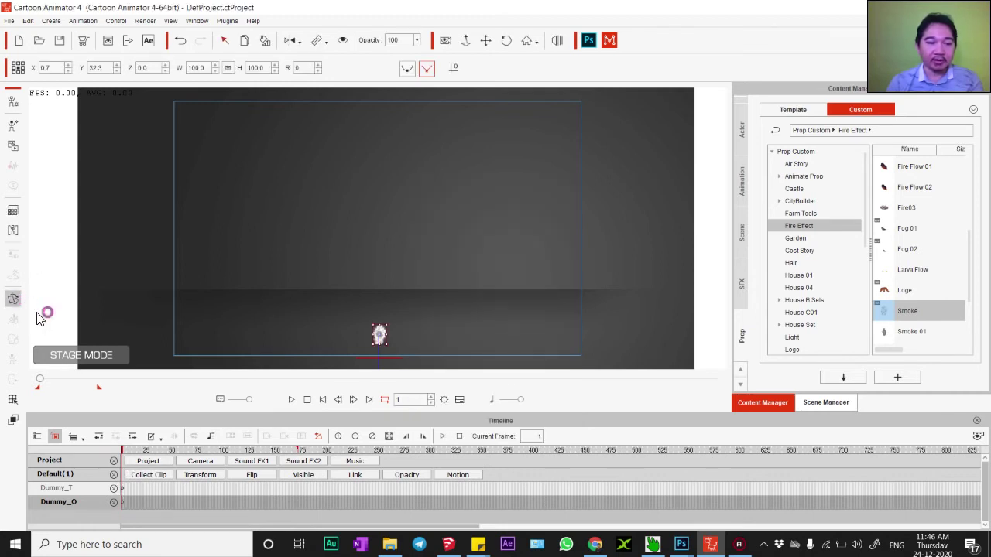
drag(703, 200, 712, 266)
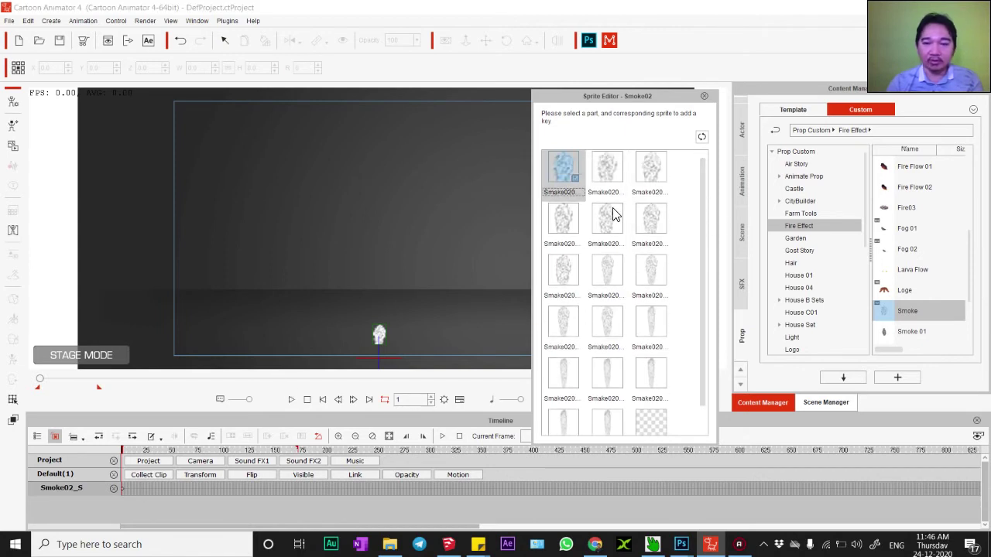
click(569, 172)
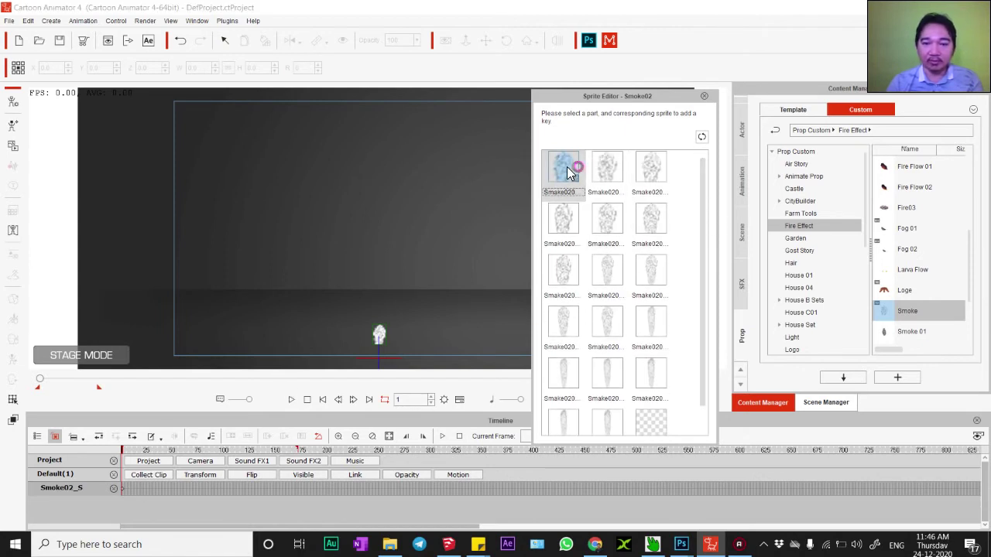
- Key the second to fifth smoke sprites on Smoke02 at frames 3, 5, 7 and 9
click(353, 401)
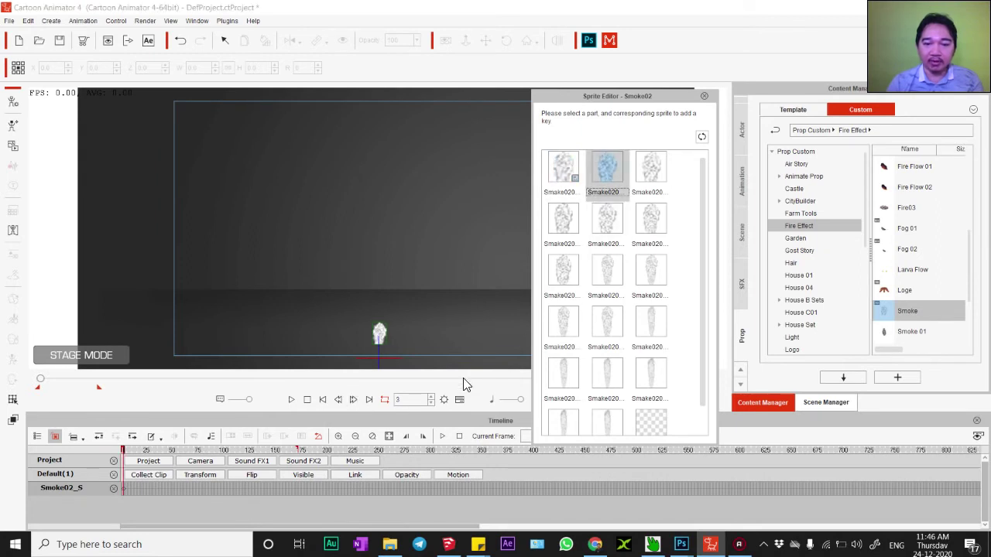
click(354, 399)
click(353, 399)
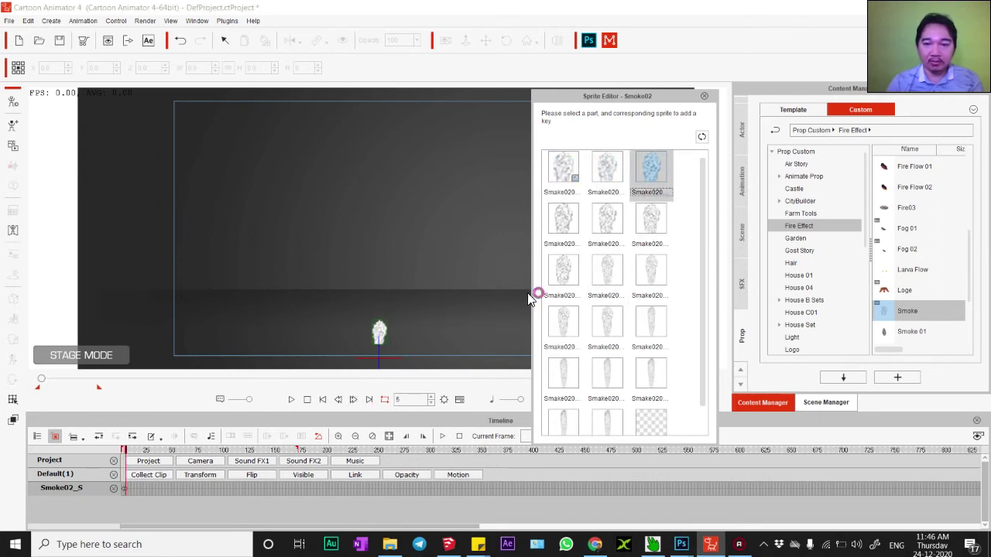
click(353, 401)
click(353, 401)
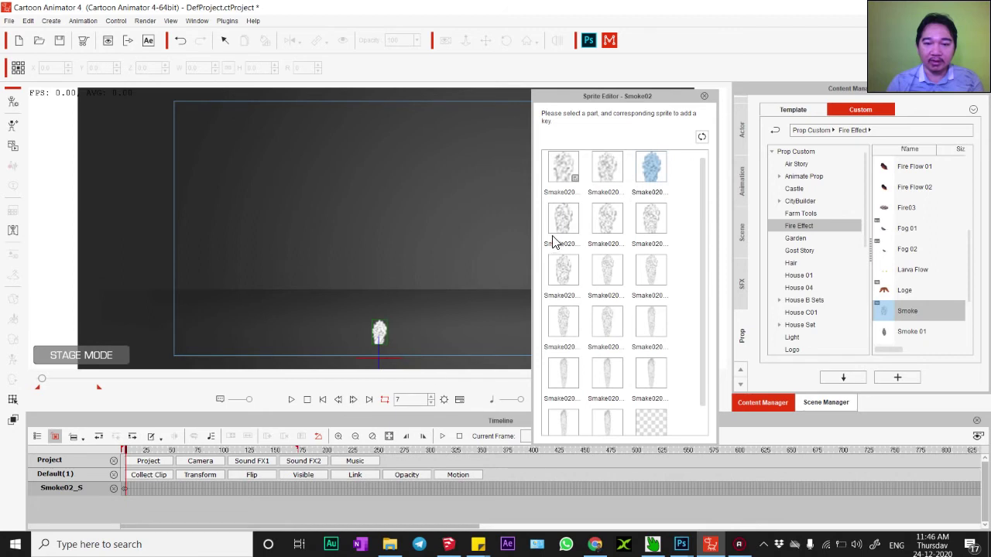
click(354, 400)
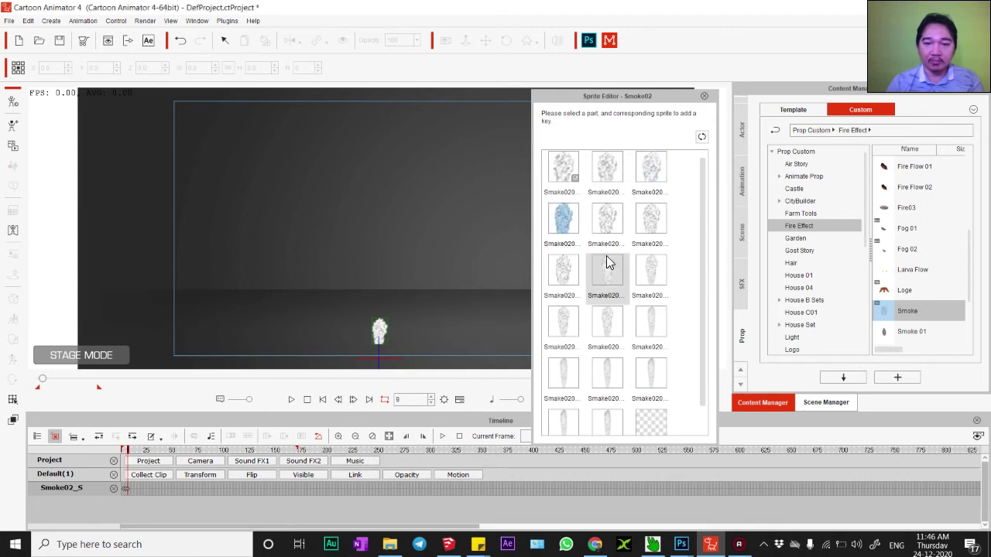
click(607, 221)
- Select the Smoke02_S key at frame 9, try the fourth sprite and reapply the fifth one
scroll(141, 488, up, 3)
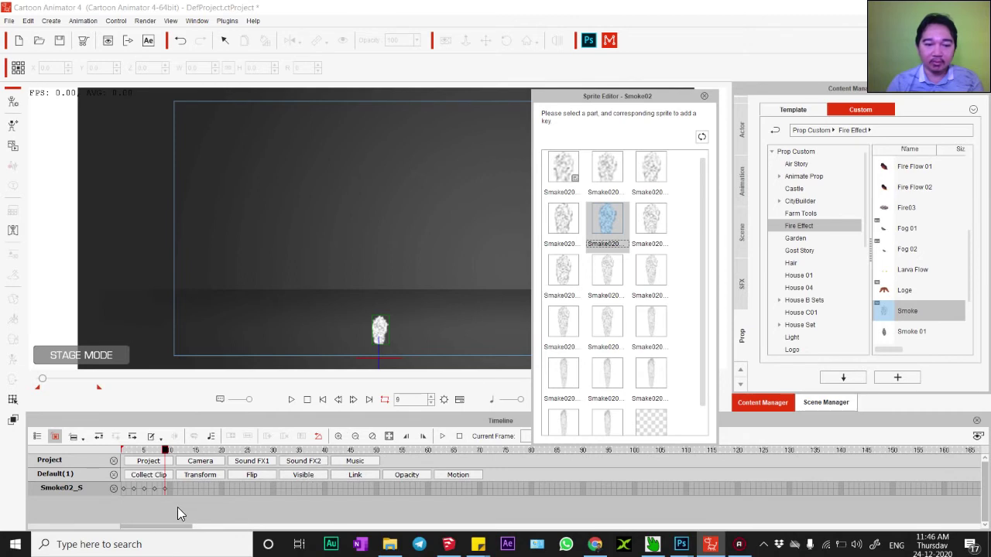
click(154, 488)
click(163, 490)
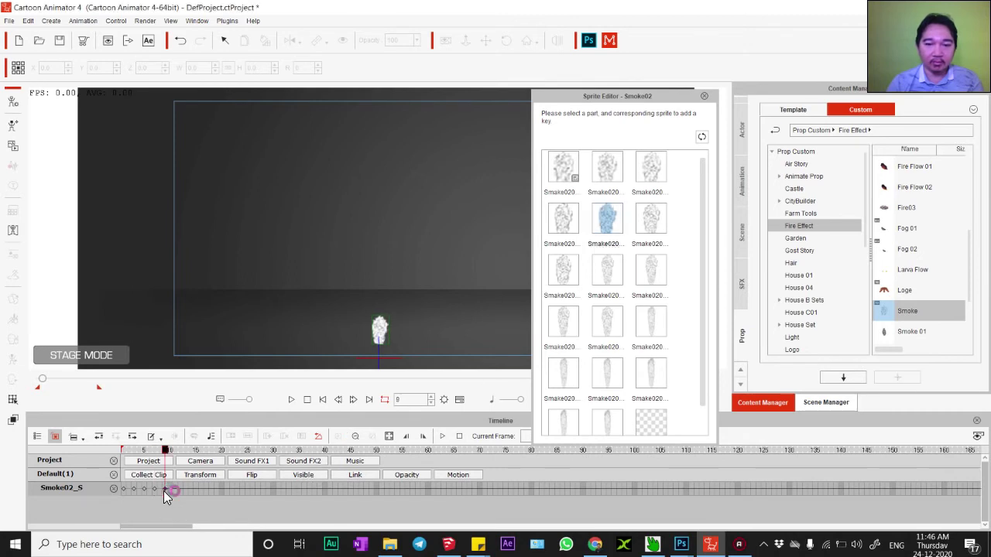
click(563, 222)
click(606, 220)
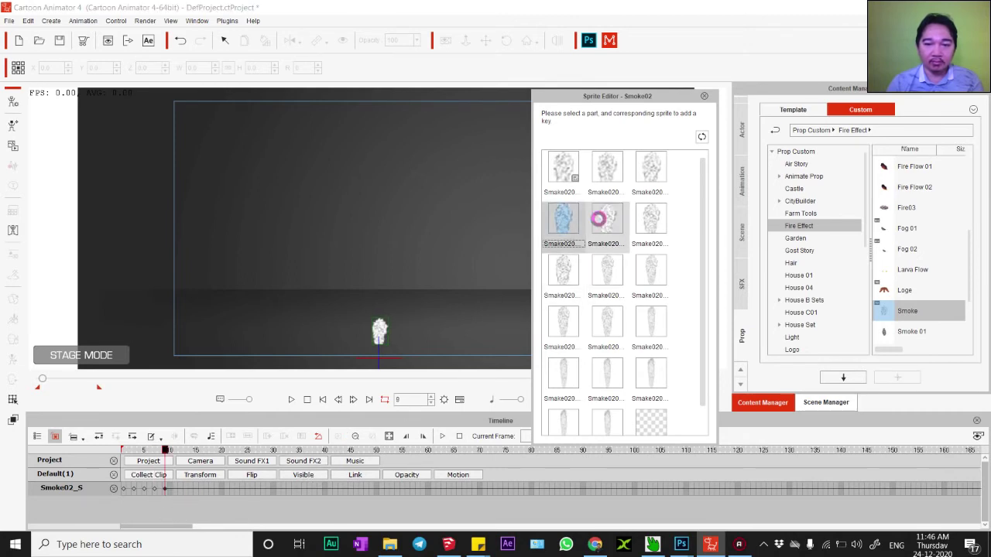
- Key the sixth, seventh and eighth smoke sprites on Smoke02 at frames 11, 13 and 15
click(356, 401)
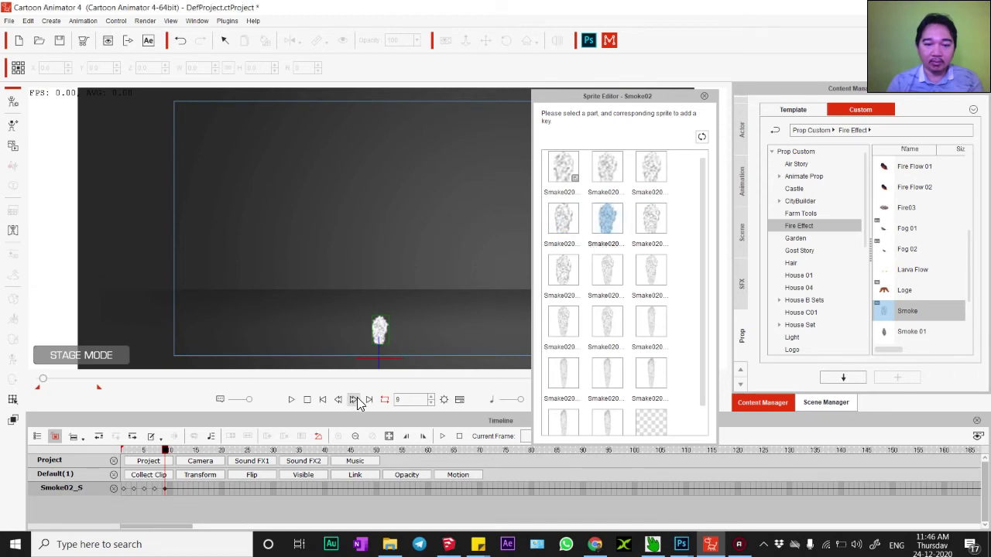
click(650, 219)
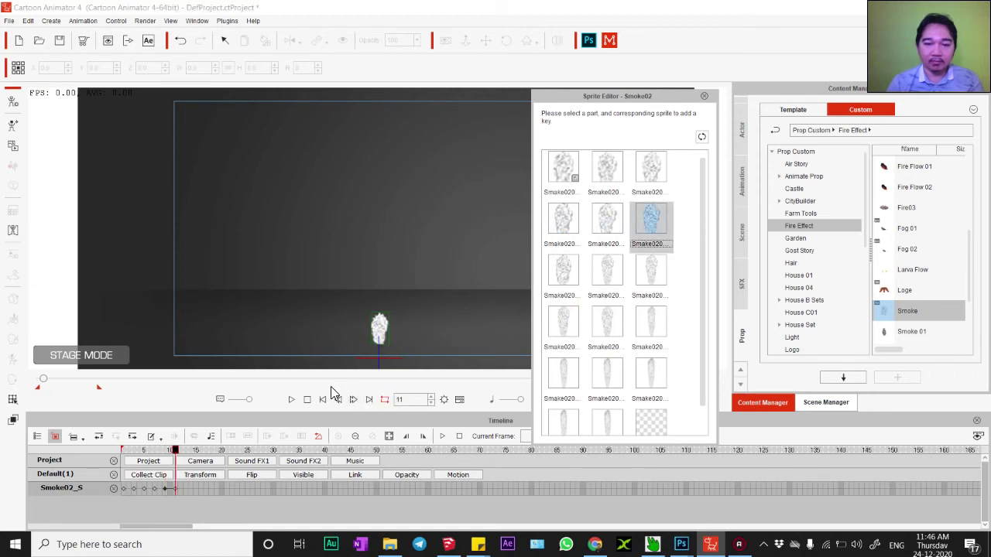
click(354, 403)
click(561, 272)
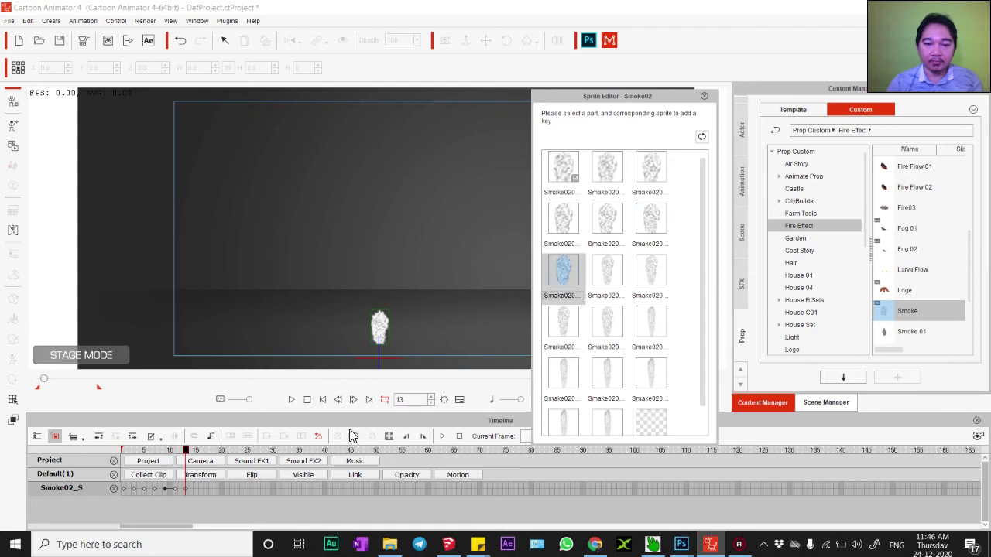
click(354, 402)
click(353, 403)
click(616, 280)
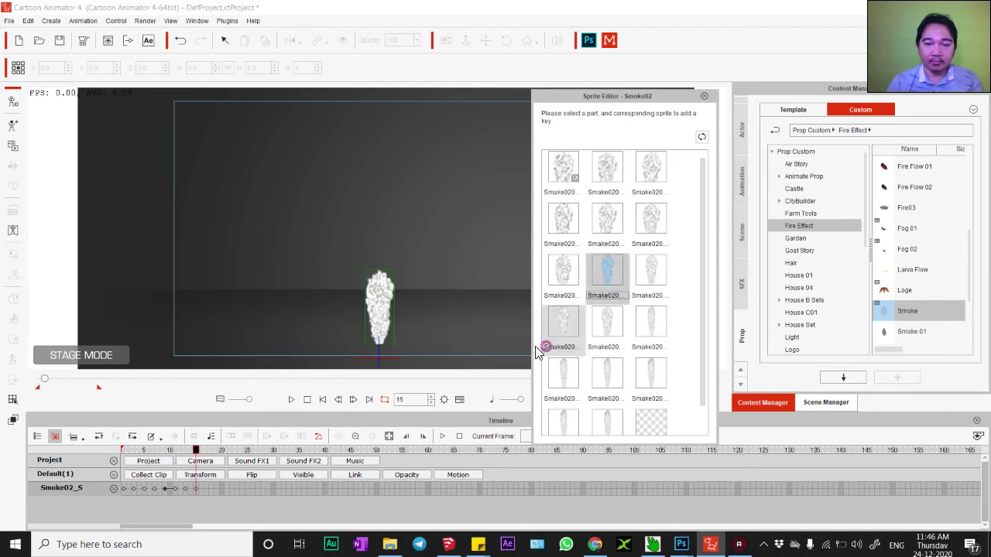
- Key the ninth, tenth and eleventh smoke sprites on Smoke02 at frames 17, 19 and 21
click(353, 403)
click(353, 403)
click(651, 273)
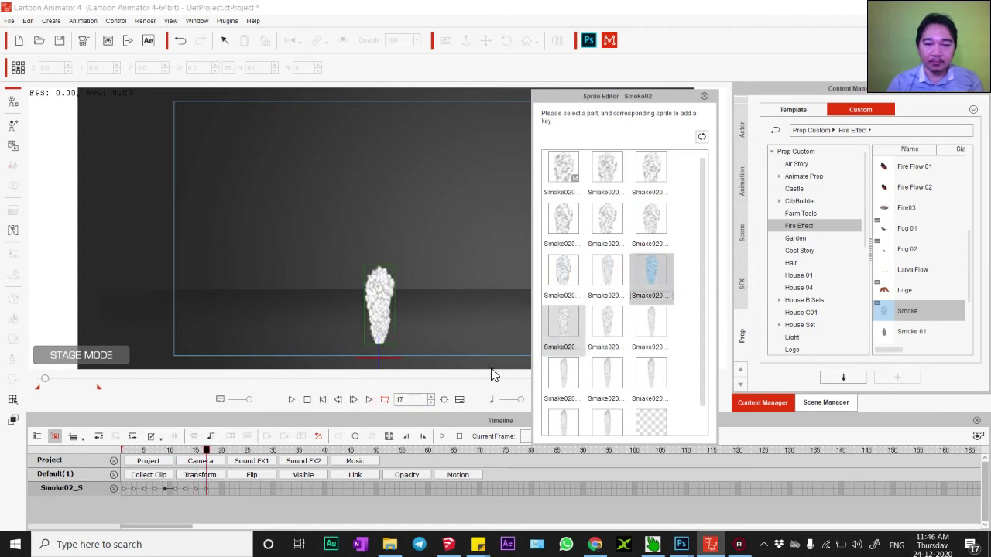
click(353, 401)
click(353, 399)
click(353, 399)
click(563, 321)
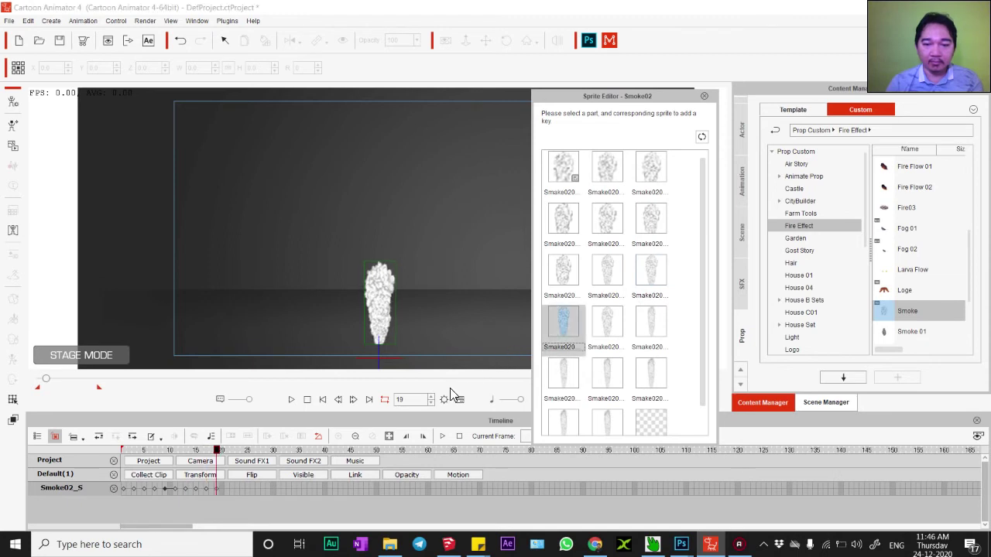
click(354, 401)
click(354, 401)
click(602, 331)
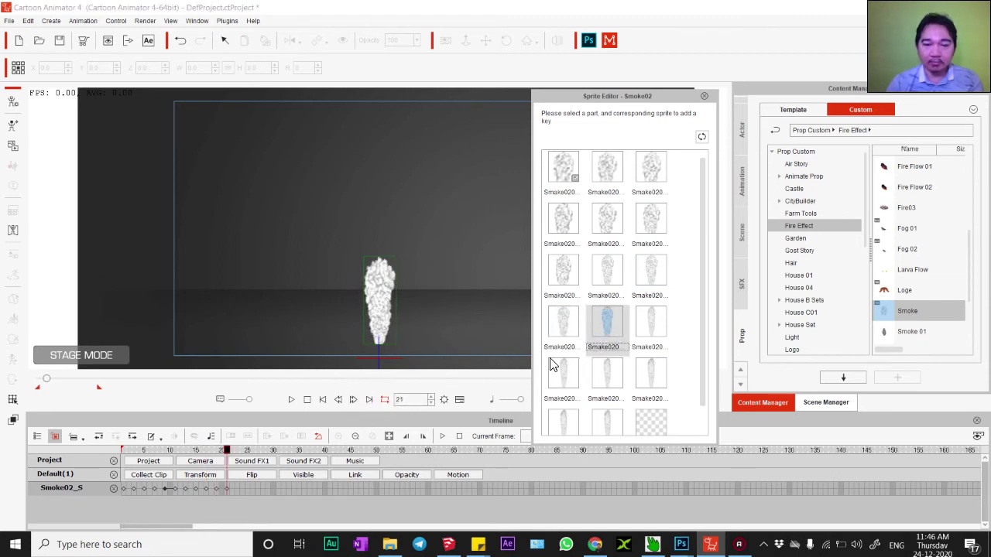
- Key the twelfth, thirteenth and fourteenth smoke sprites on Smoke02 at frames 23, 25 and 27
click(353, 400)
click(353, 400)
click(650, 325)
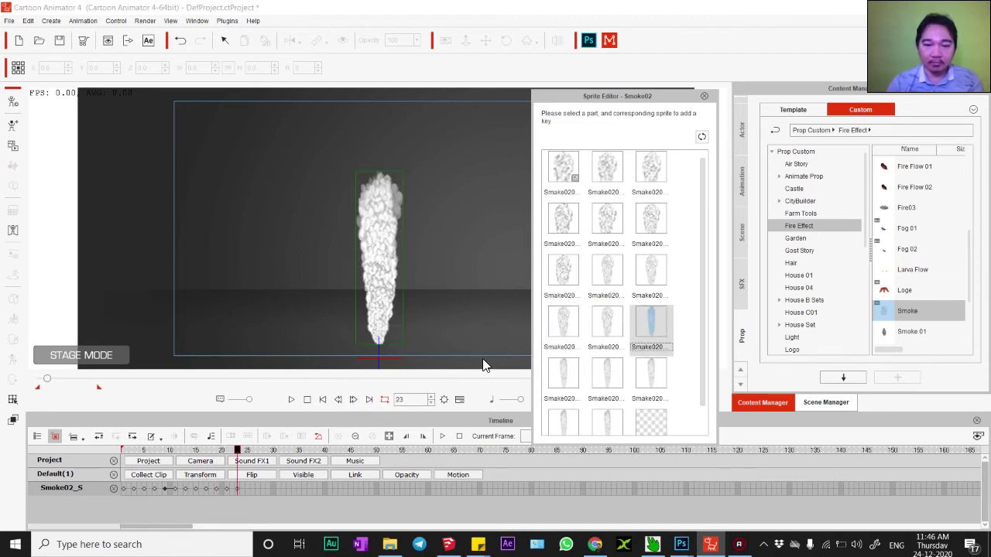
click(353, 399)
click(353, 400)
click(561, 377)
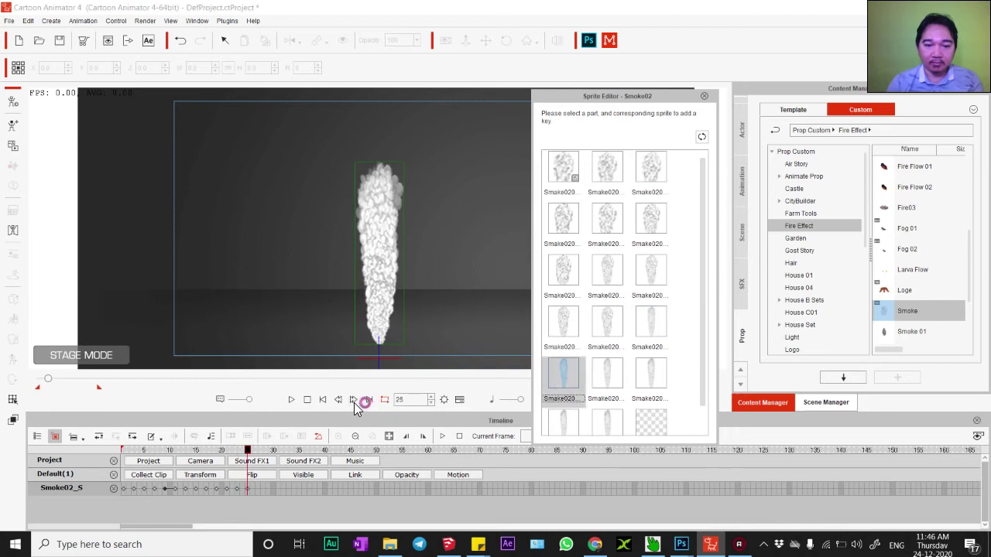
click(354, 401)
click(354, 401)
click(607, 379)
- Key the fifteenth, sixteenth and seventeenth smoke sprites on Smoke02 at frames 29, 31 and 33
click(354, 400)
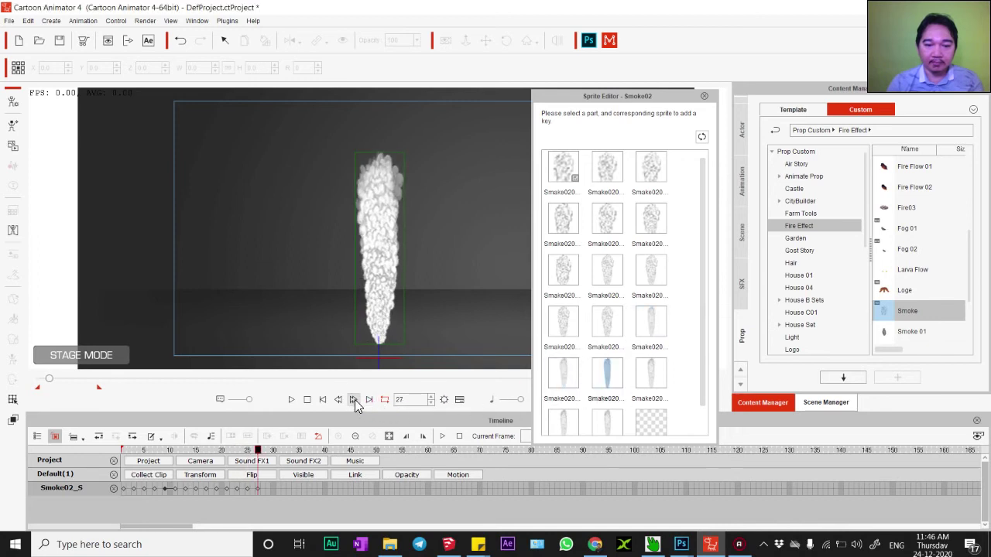
click(354, 399)
click(664, 382)
scroll(702, 364, down, 1)
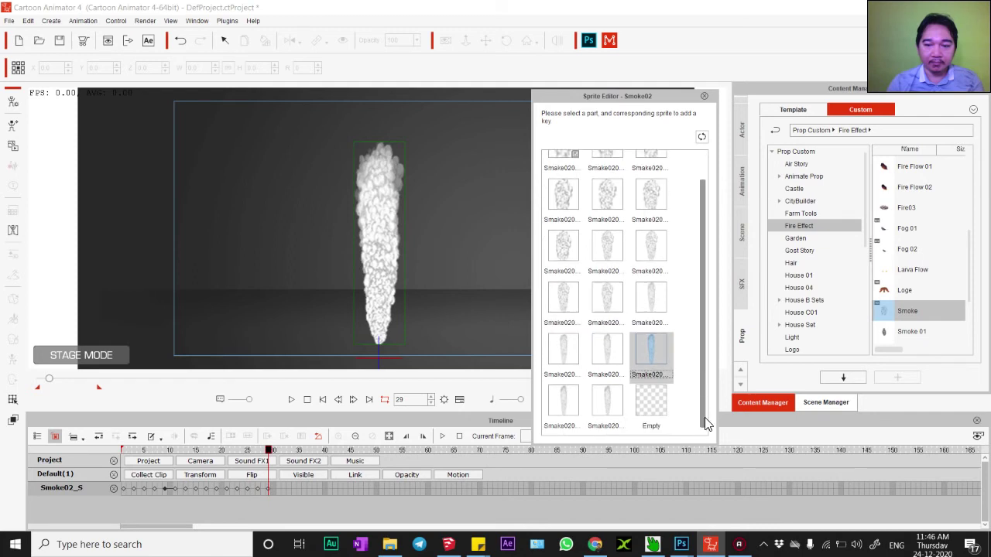
click(352, 400)
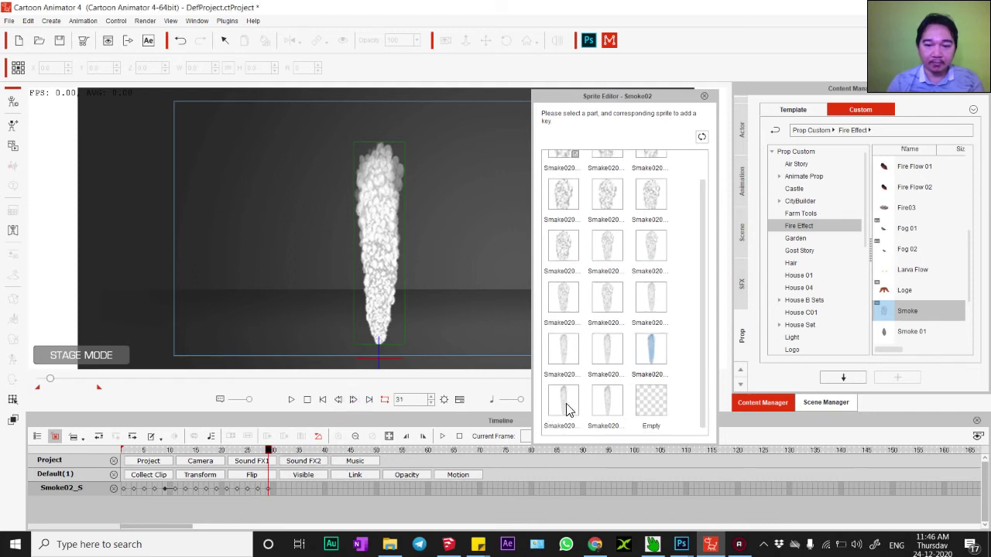
click(564, 402)
click(353, 400)
click(354, 399)
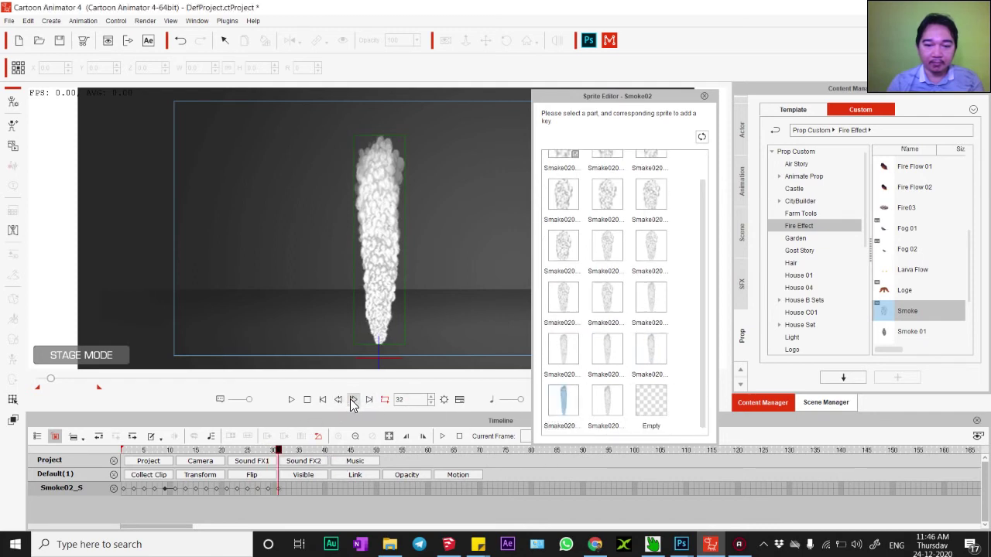
click(614, 400)
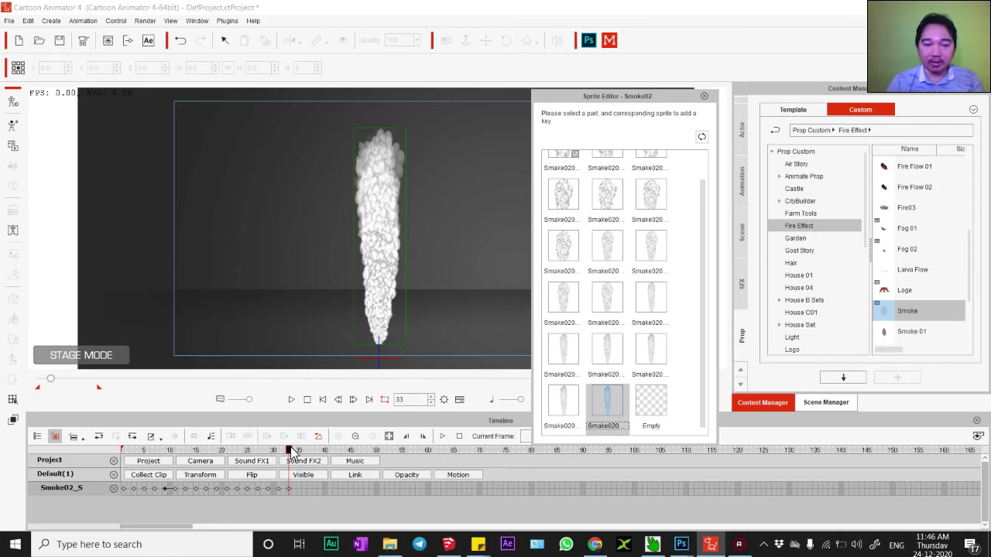
- Start the reverse sequence on Smoke02 by keying the seventeenth, sixteenth and fifteenth sprites at frames 40, 42 and 44
click(315, 452)
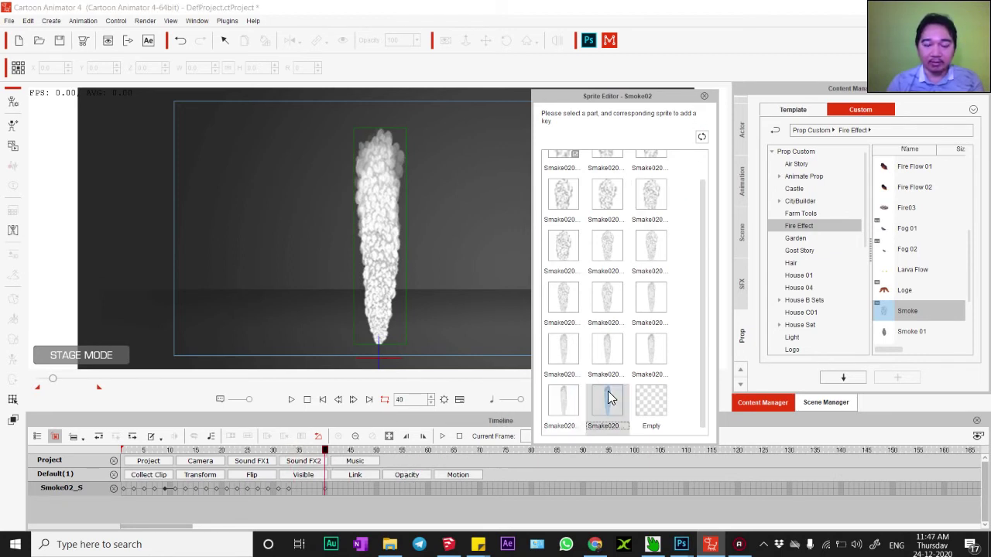
click(588, 413)
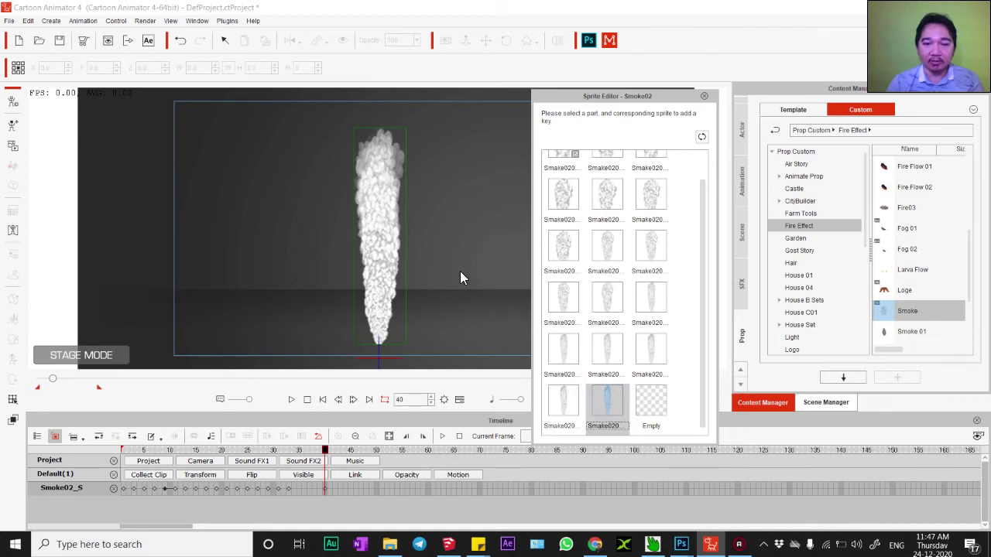
click(353, 399)
click(353, 400)
click(563, 400)
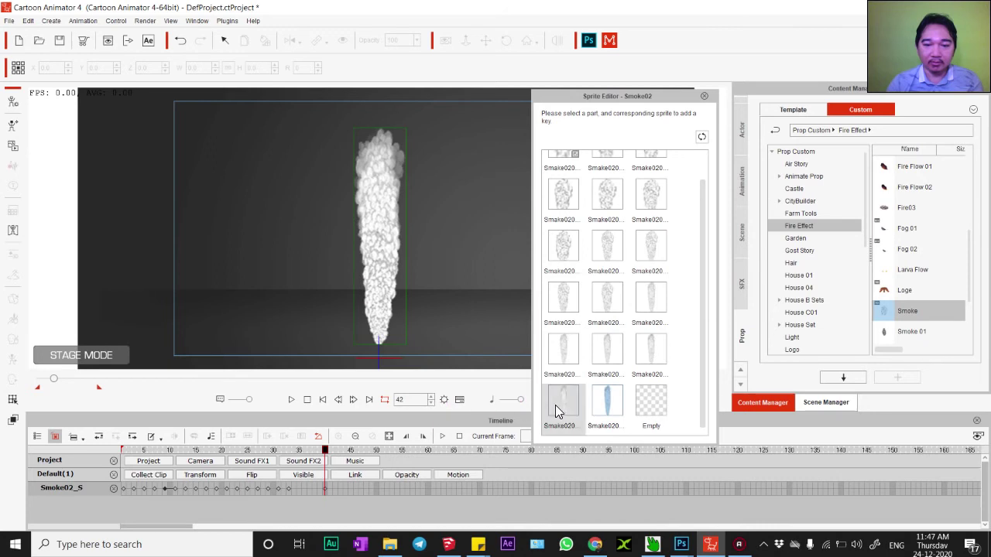
click(353, 400)
click(353, 400)
click(644, 354)
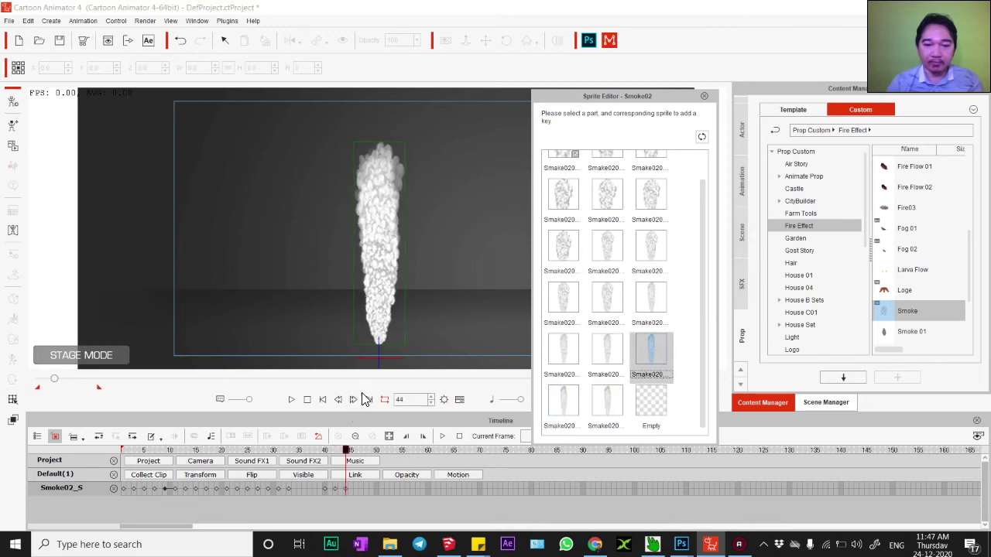
- Key the fourteenth, thirteenth and twelfth smoke sprites on Smoke02 at frames 46, 48 and 50
click(353, 400)
click(353, 399)
click(607, 354)
click(353, 399)
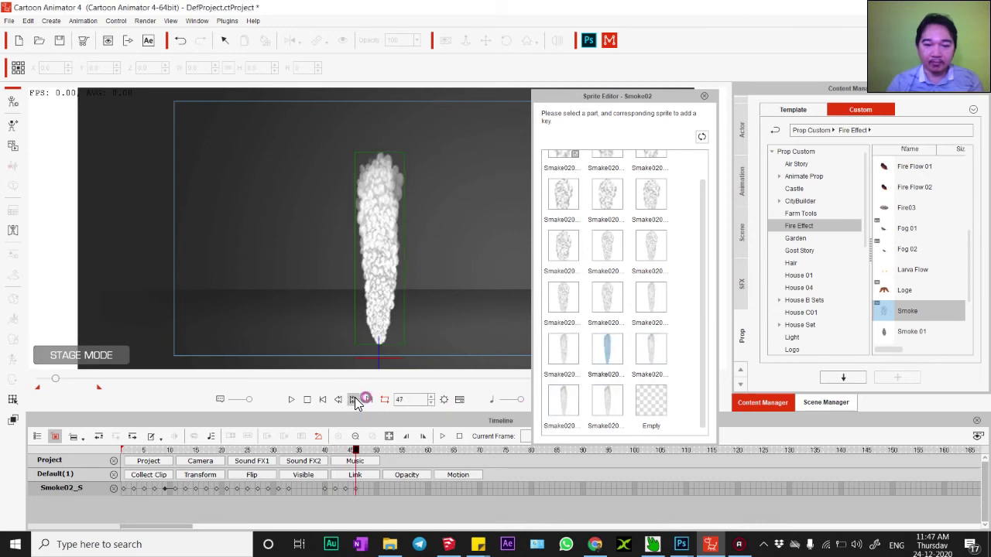
click(563, 353)
click(353, 399)
click(353, 400)
click(353, 400)
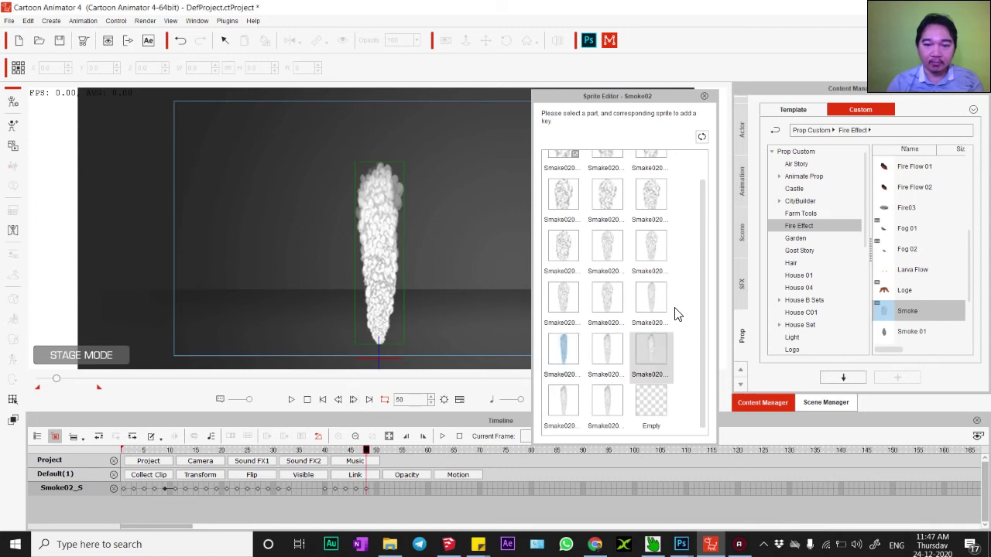
click(650, 304)
- Key the eleventh, tenth and ninth smoke sprites on Smoke02 at frames 52, 54 and 56
click(354, 400)
click(354, 401)
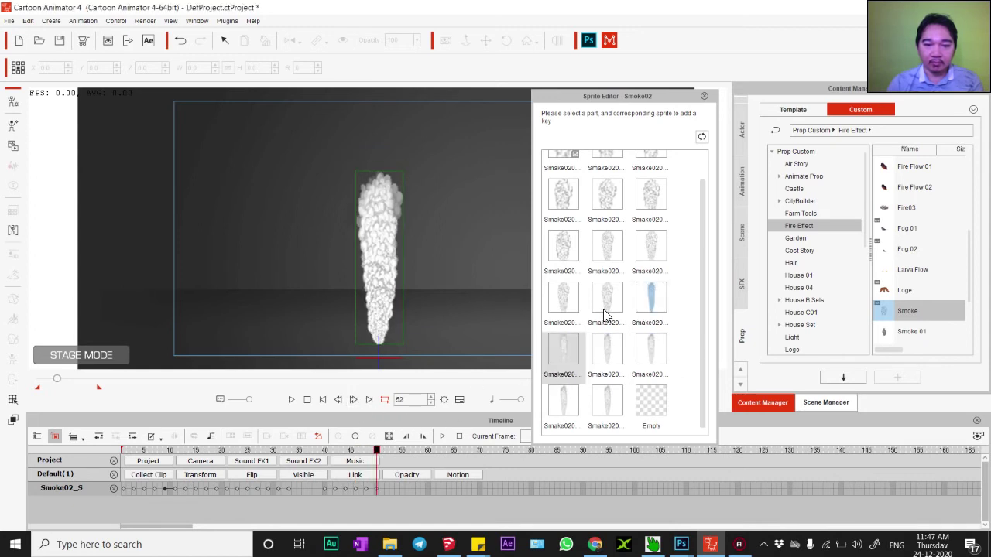
click(607, 303)
click(353, 399)
click(352, 400)
click(352, 399)
click(352, 400)
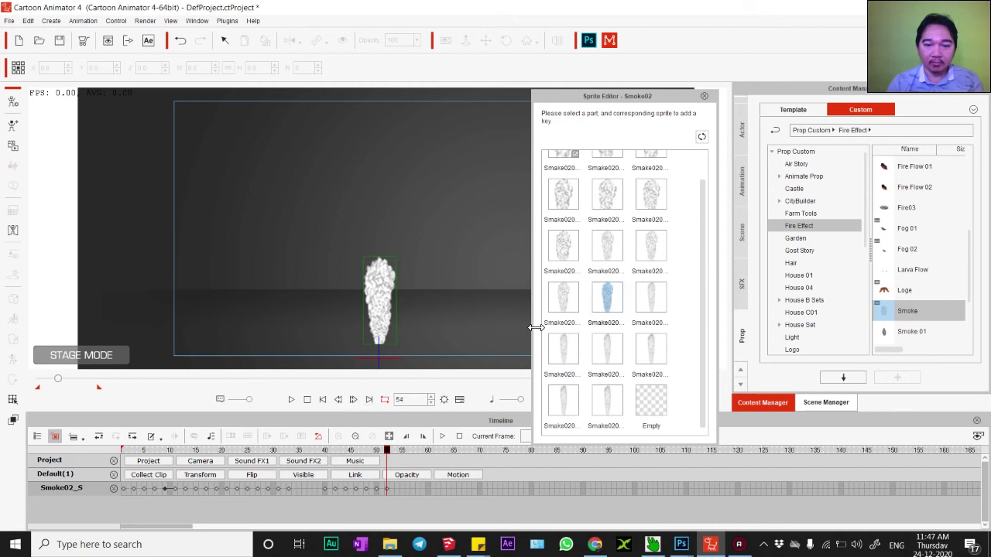
click(562, 297)
click(352, 400)
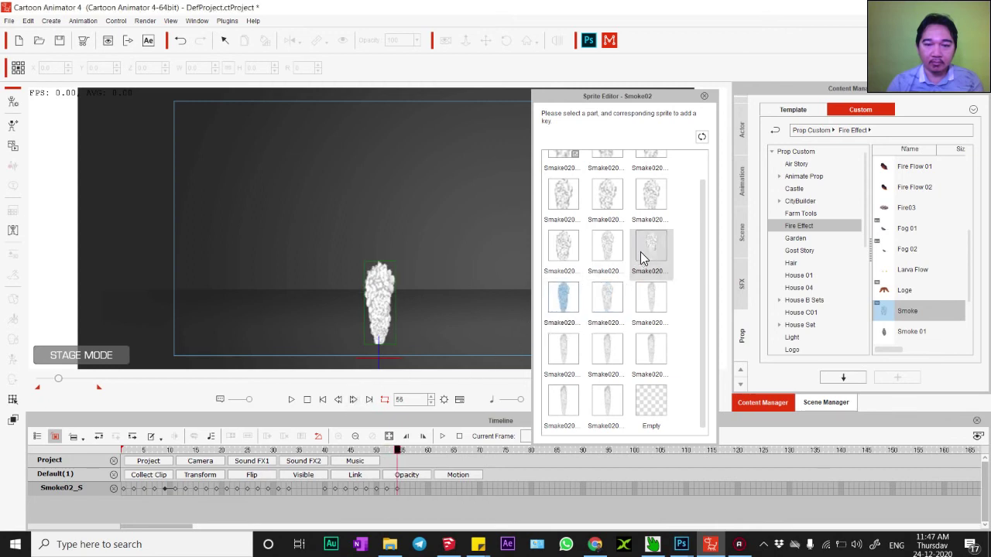
click(650, 247)
- Key the eighth, seventh and sixth smoke sprites on Smoke02 at frames 58, 60 and 62
click(353, 400)
click(354, 400)
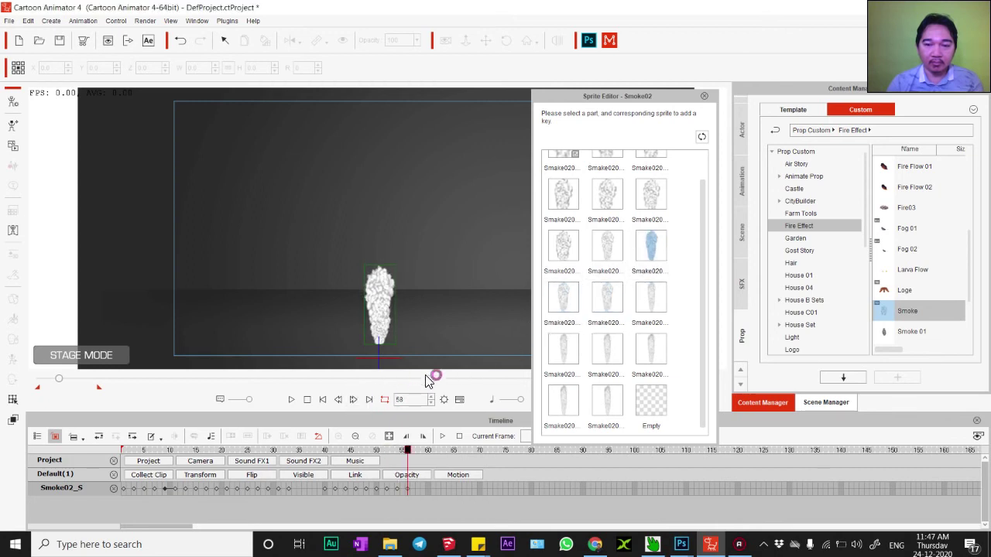
click(602, 256)
click(352, 400)
click(352, 399)
click(558, 251)
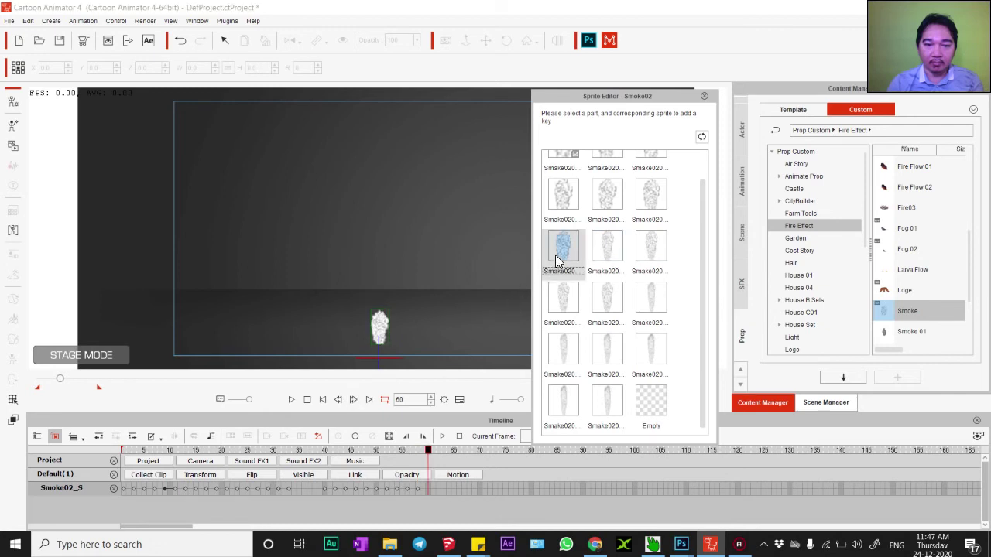
click(352, 399)
click(654, 200)
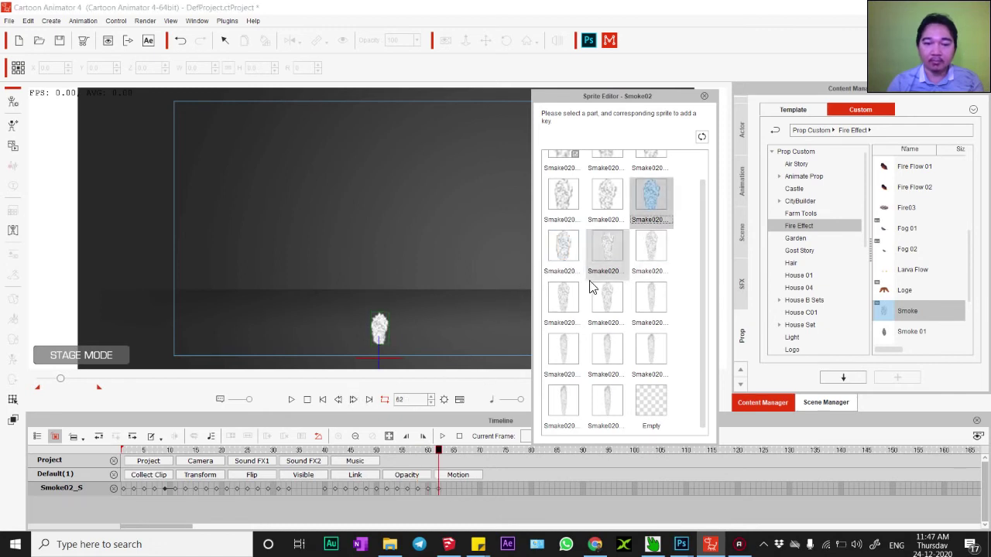
- Key the fifth, fourth and third smoke sprites on Smoke02 at frames 64, 66 and 68
double_click(353, 401)
click(616, 207)
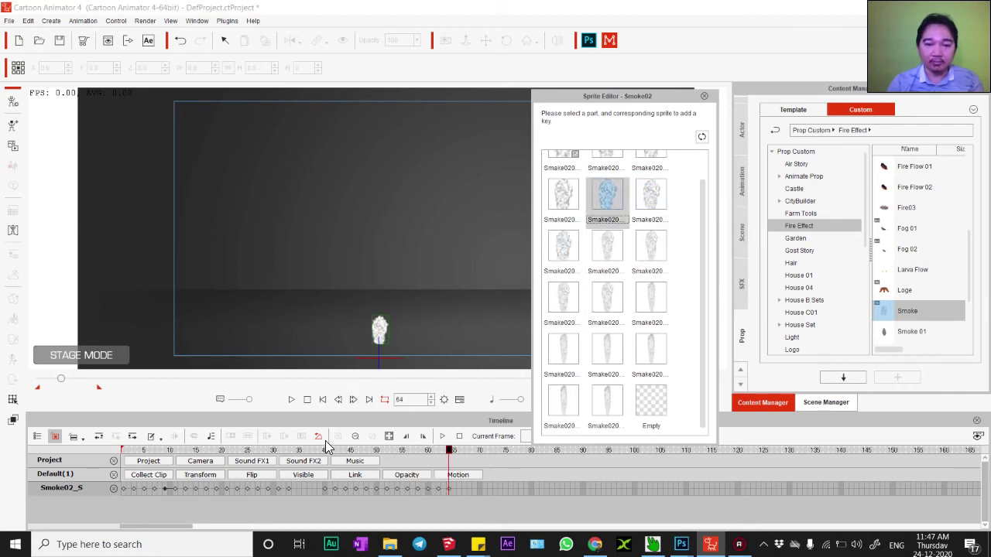
double_click(354, 400)
click(568, 195)
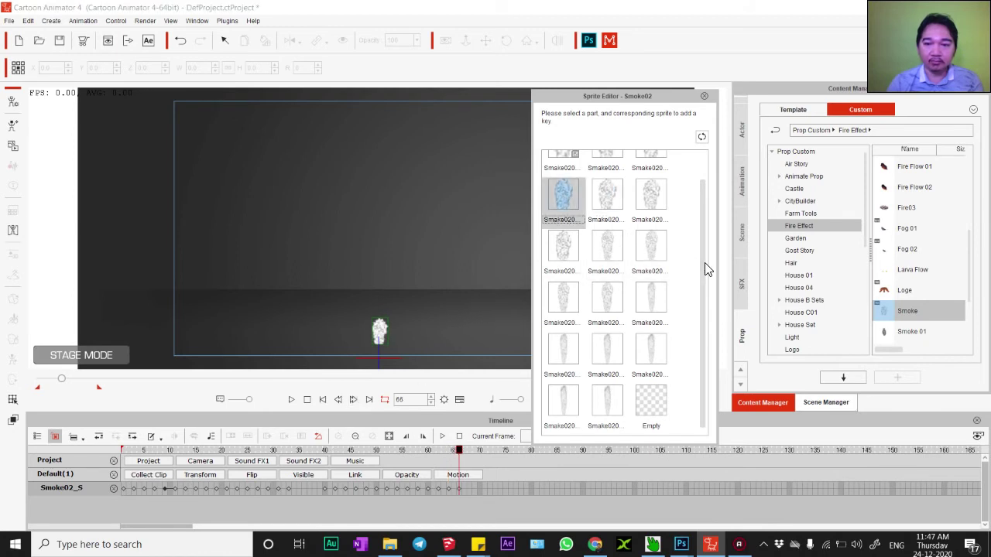
drag(704, 265, 709, 191)
double_click(353, 402)
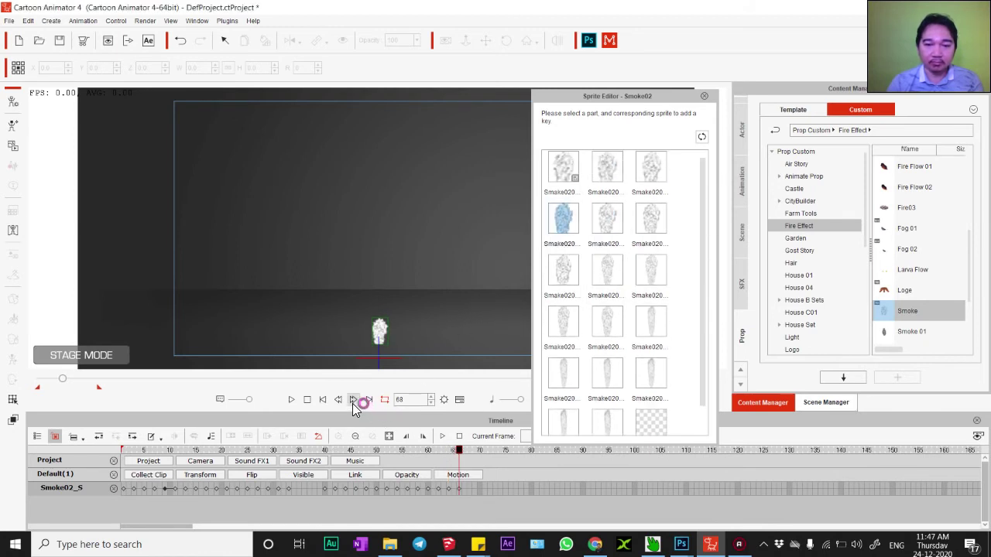
- Key the second, first and Empty sprites on Smoke02 at frames 70, 72 and 74, and close the Sprite Editor
double_click(352, 400)
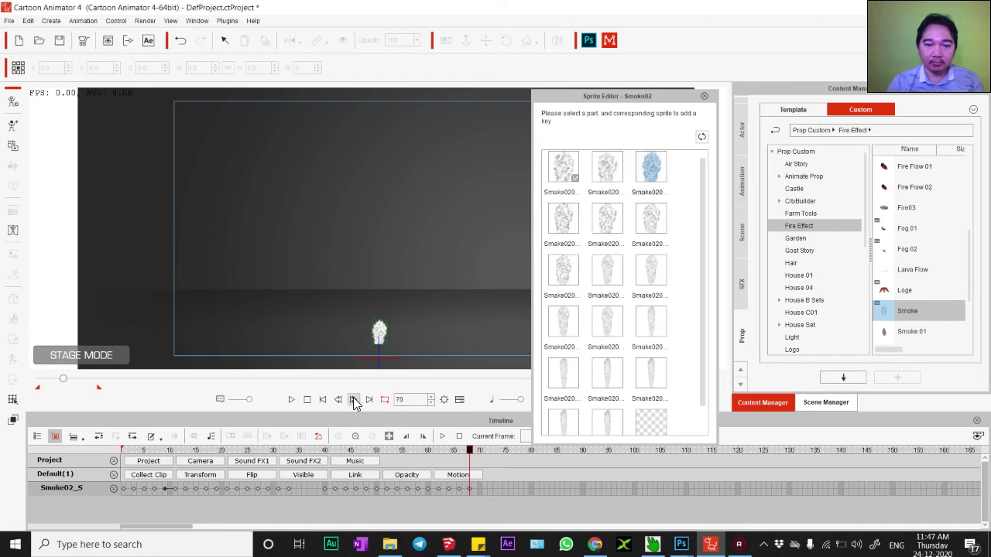
click(601, 177)
double_click(353, 400)
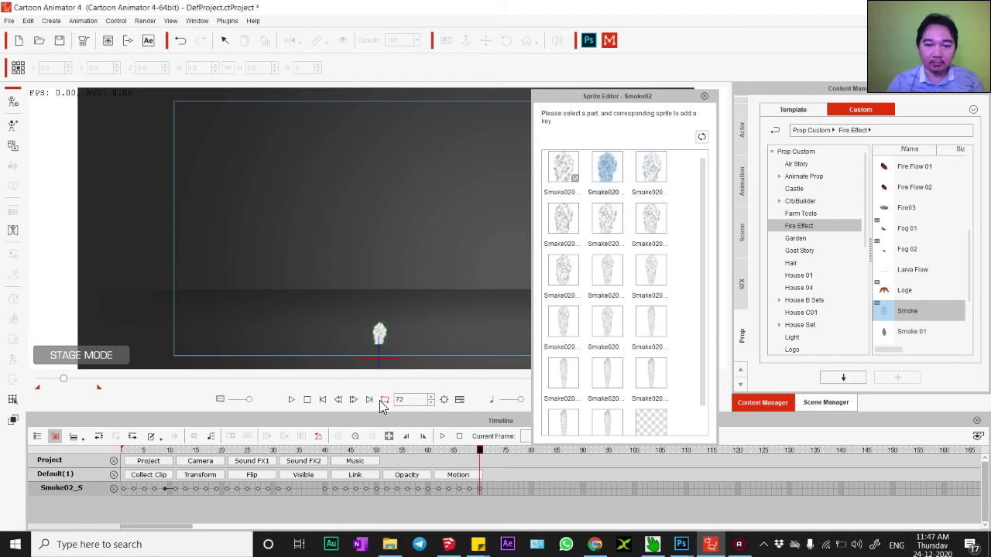
click(563, 167)
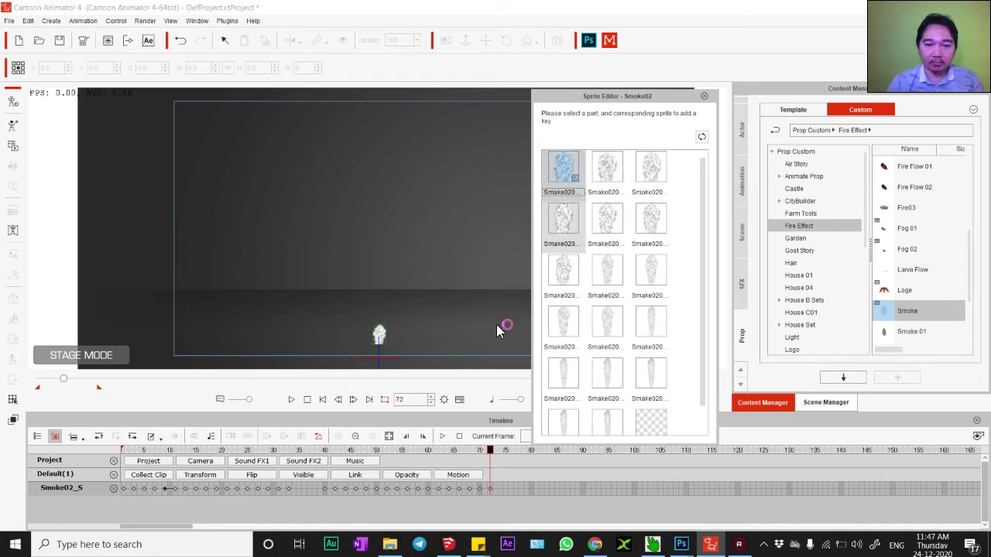
double_click(353, 400)
click(662, 418)
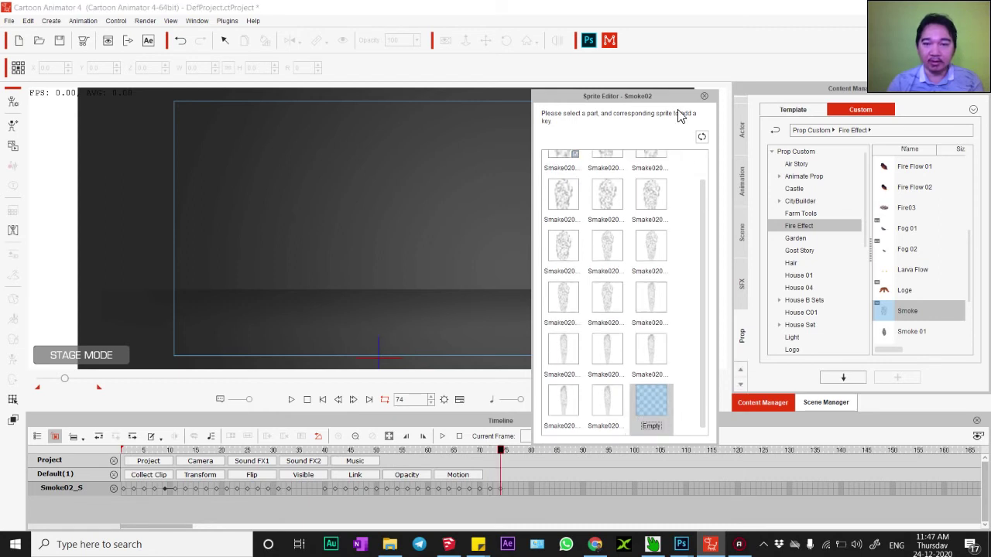
click(704, 98)
click(704, 98)
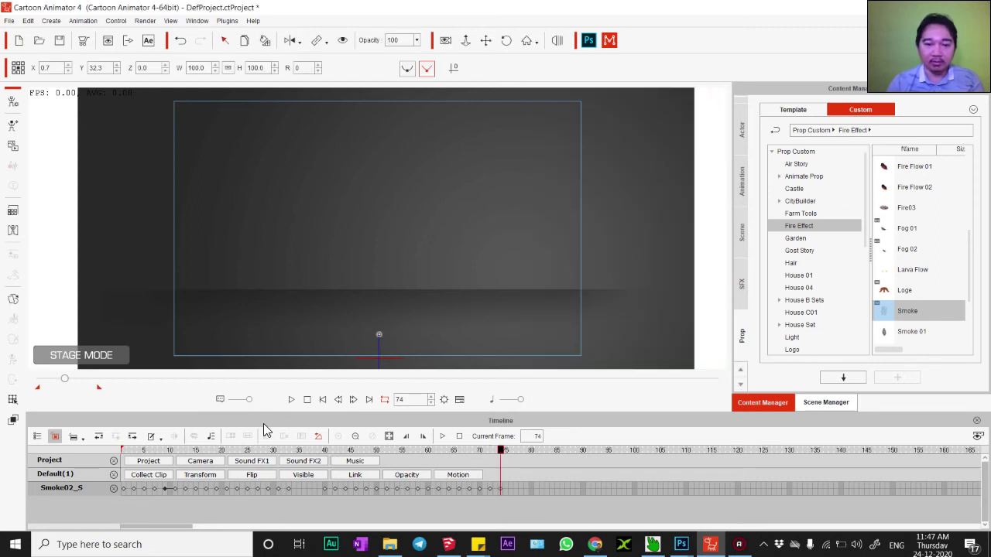
- Mark frames 1 to 33 on Smoke02's Collect Clip track and add them to the action menu as "Start Smoke"
click(306, 400)
click(149, 476)
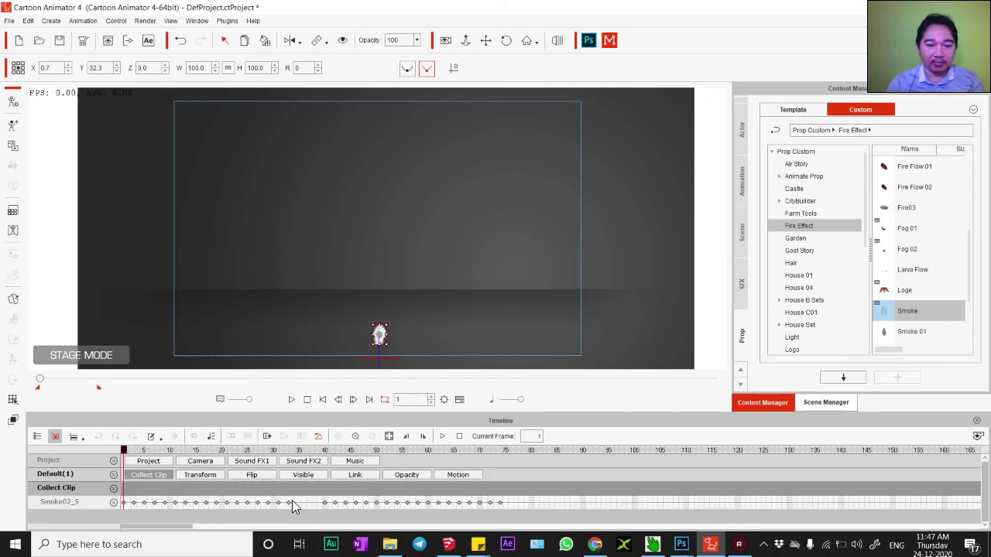
drag(291, 494, 124, 500)
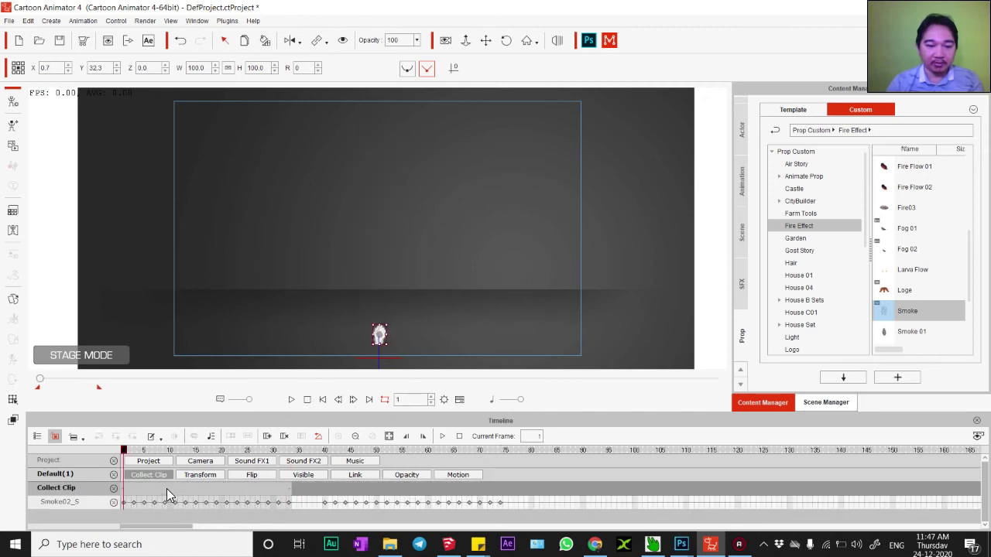
right_click(166, 489)
click(232, 465)
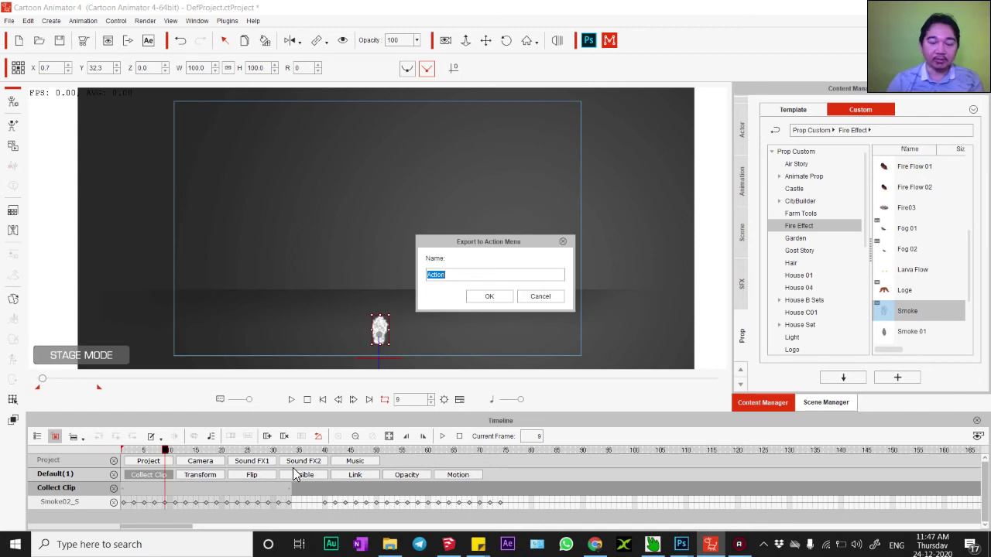
text(Start )
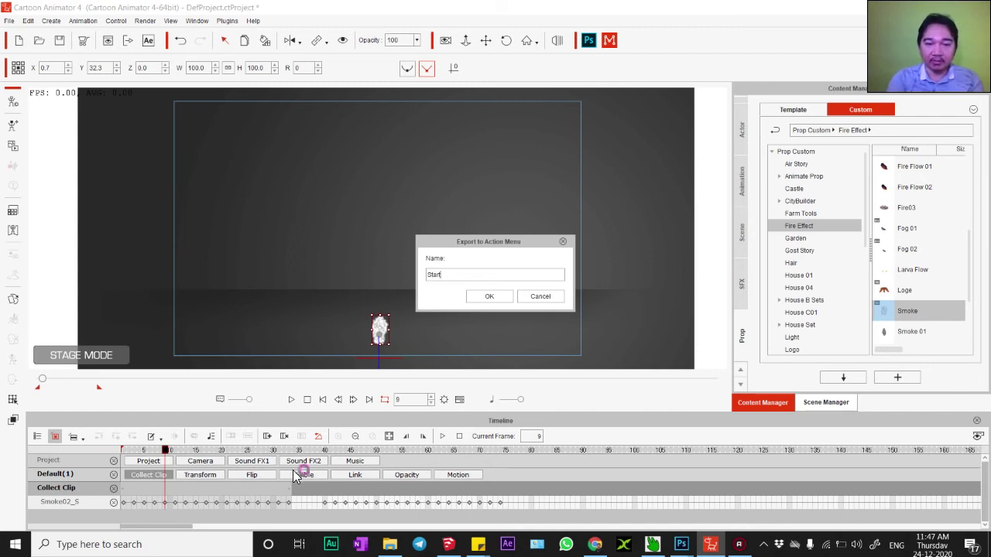
text(Smoke)
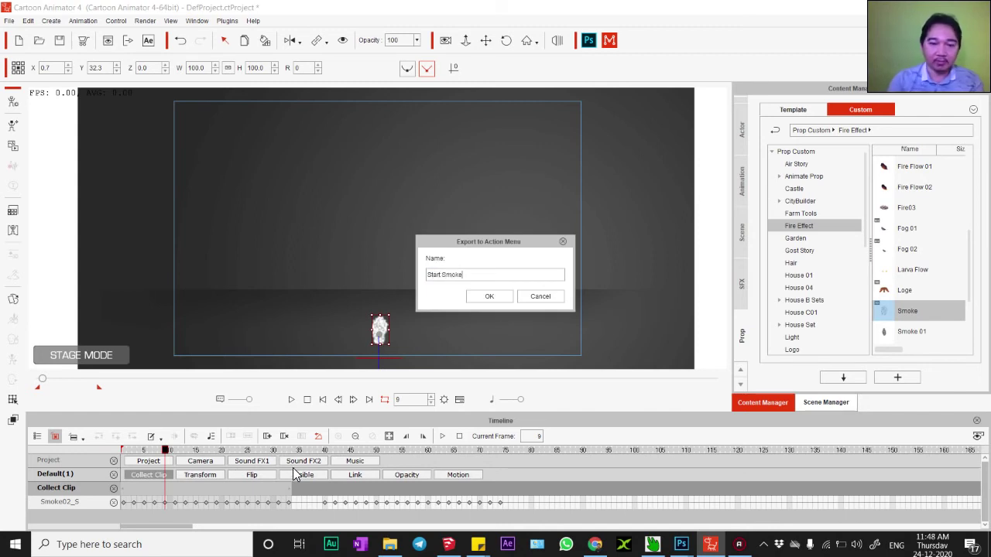
click(495, 296)
- Mark frames 23 to 33 on Smoke02's Collect Clip track and add them to the action menu as "Loop Smoke"
click(219, 496)
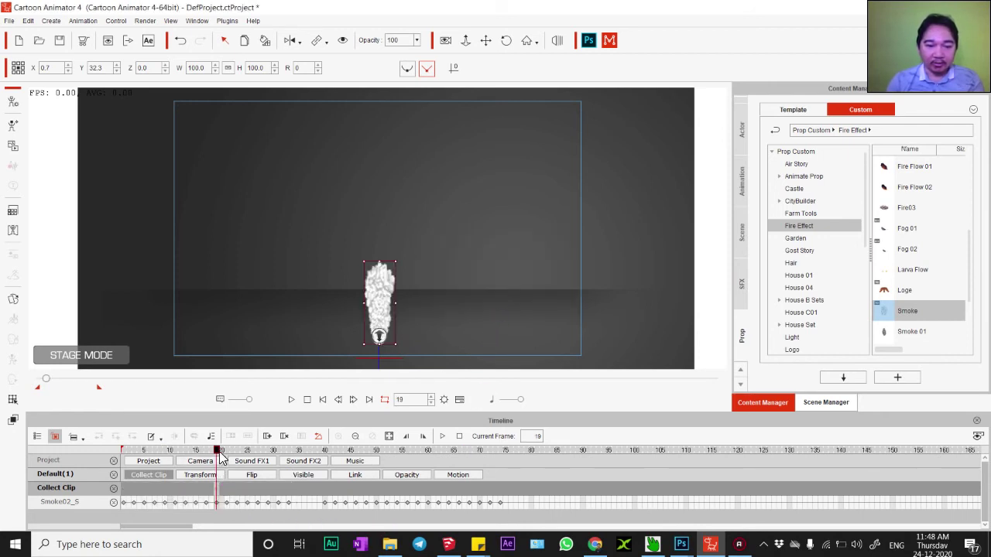
mouse_move(220, 458)
mouse_down()
mouse_move(280, 465)
mouse_move(225, 484)
mouse_move(275, 490)
mouse_up()
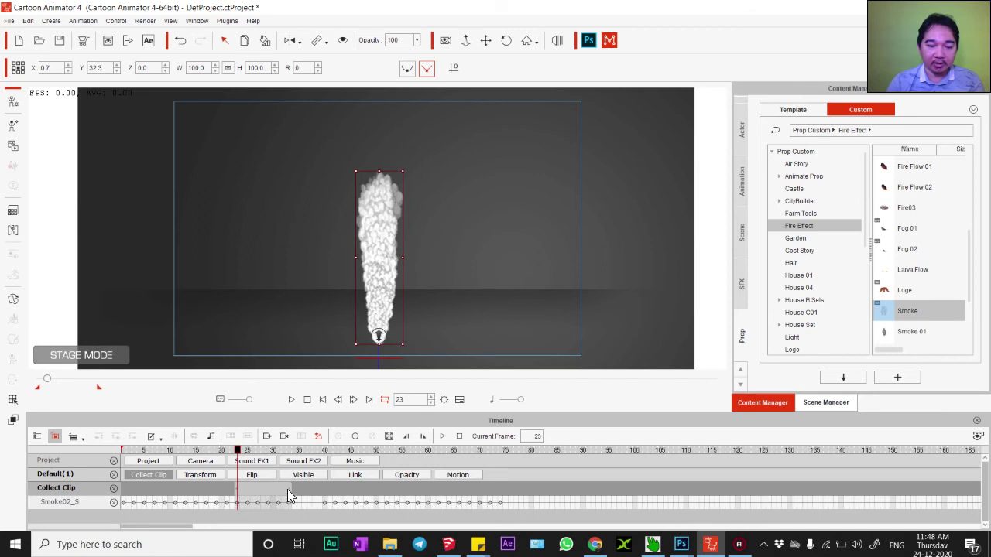
right_click(274, 490)
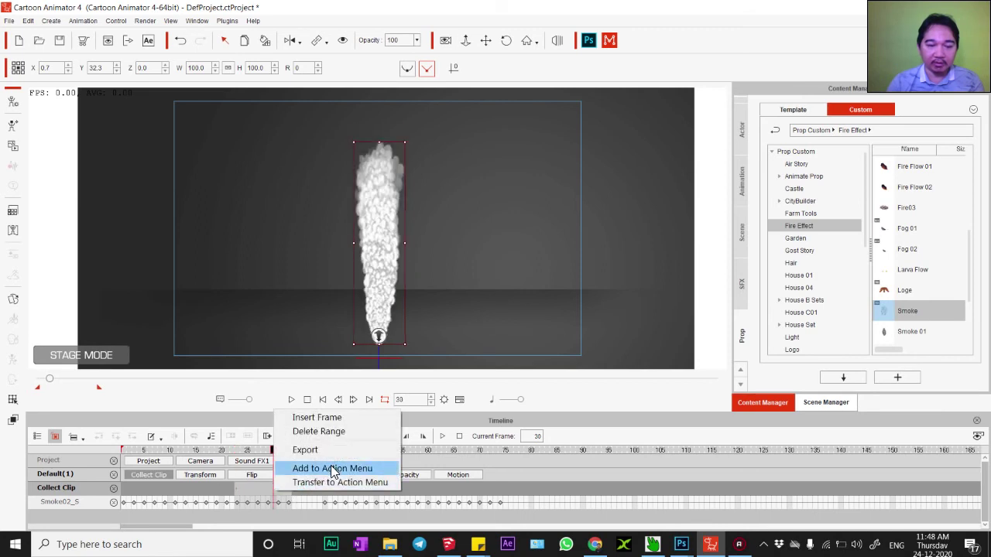
click(330, 468)
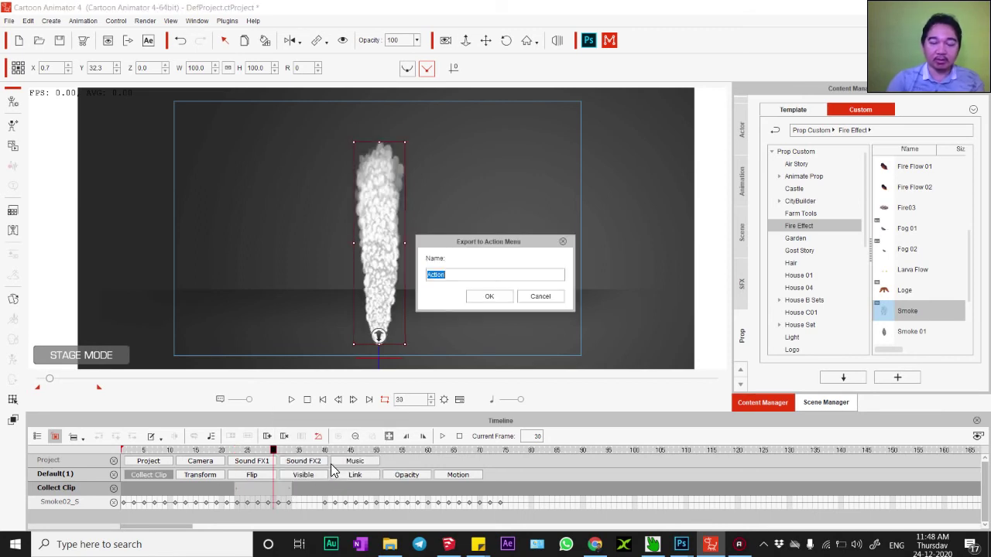
text(Loop)
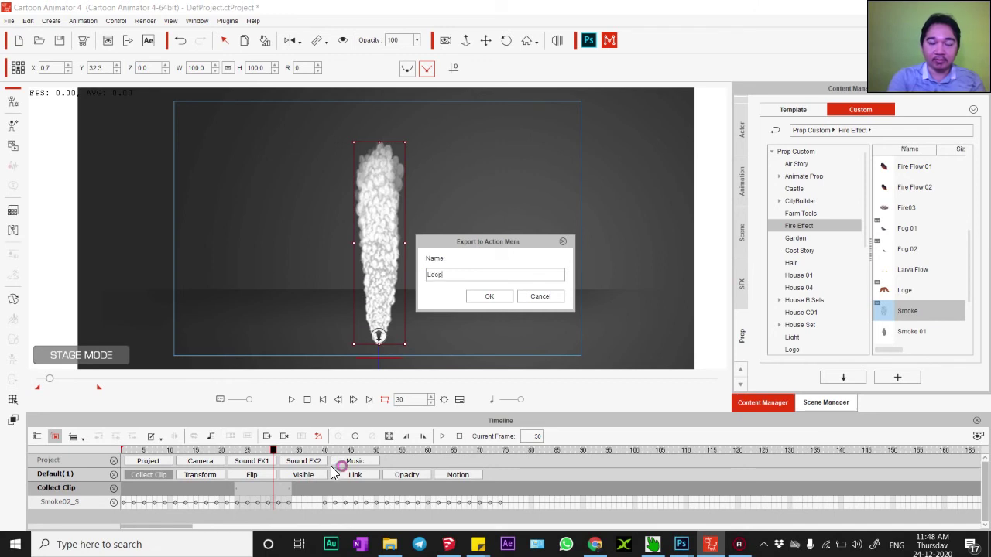
text( Smok)
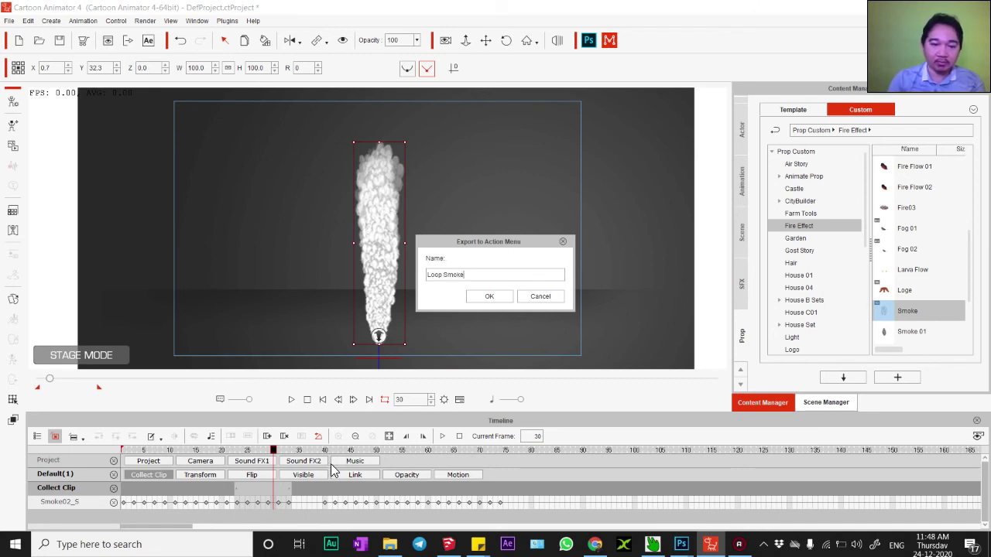
text(e)
key(Return)
- Mark frames 40 to 74 on Smoke02's Collect Clip track and add them to the action menu as "End Loop"
drag(327, 494, 501, 498)
click(381, 499)
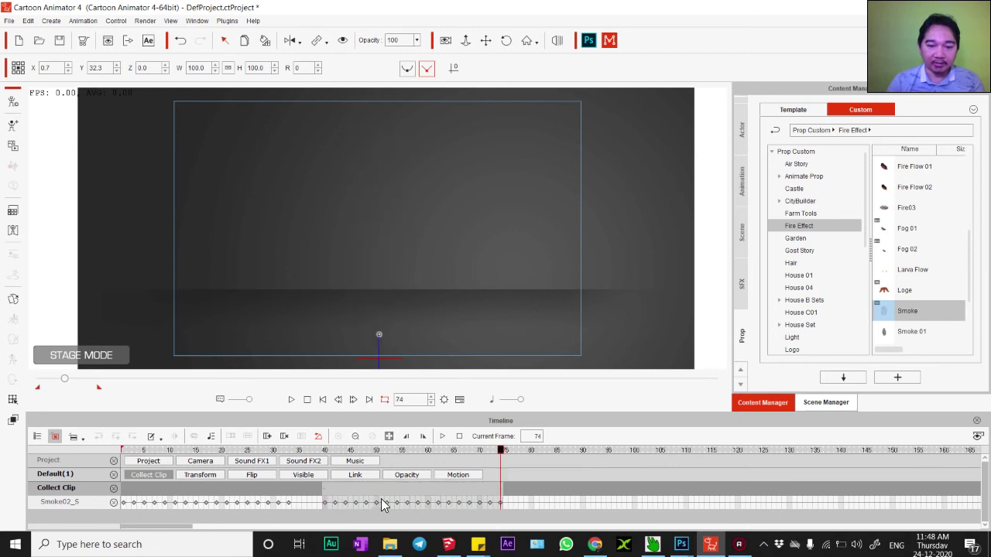
right_click(382, 500)
click(429, 462)
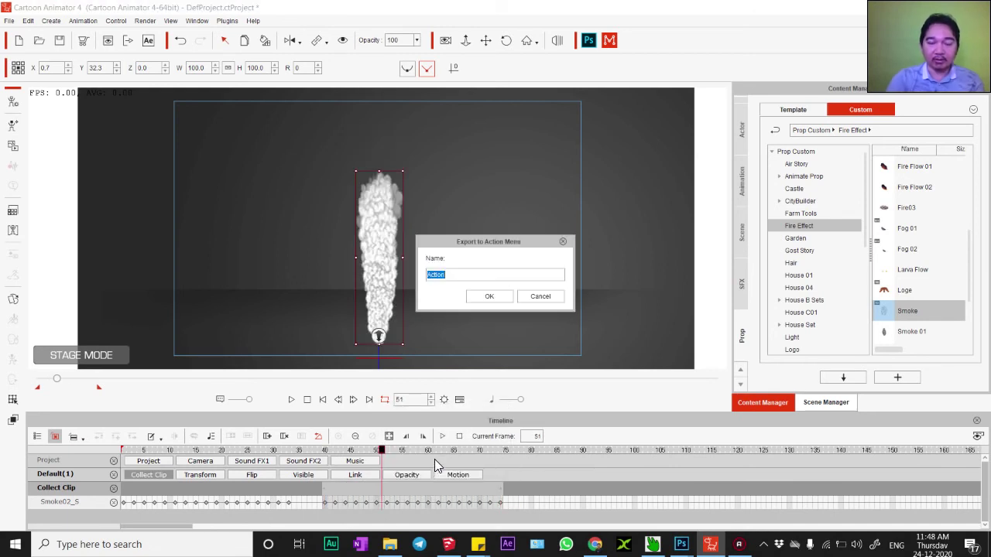
text(End Lo)
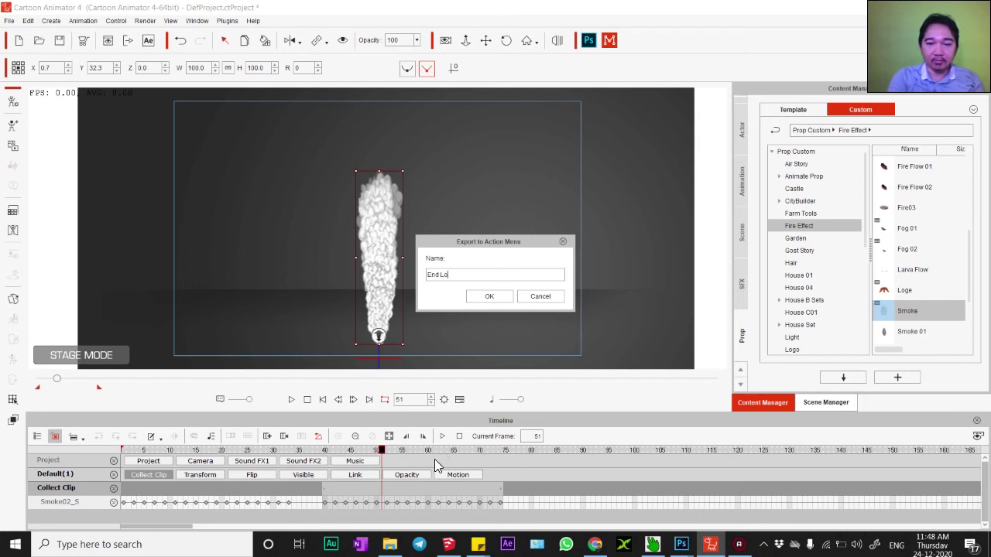
text(op)
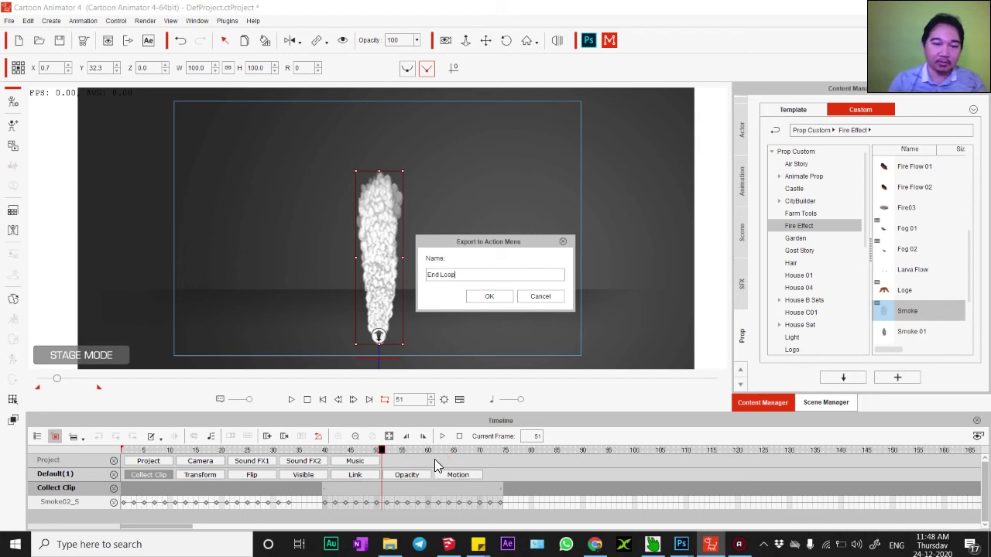
click(492, 295)
- Remove the object animation from the smoke prop and save it over the Smoke item in the Fire Effect library folder
click(307, 400)
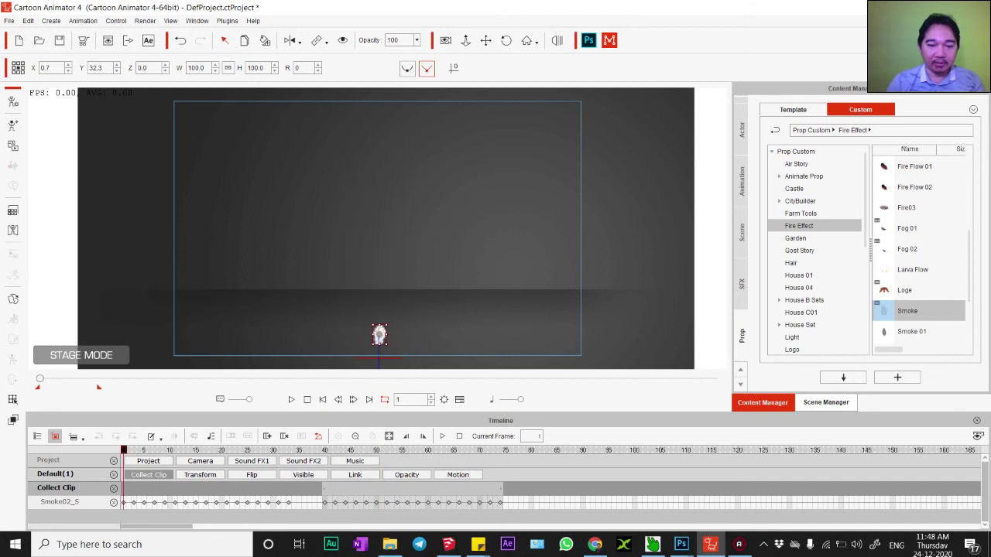
click(920, 310)
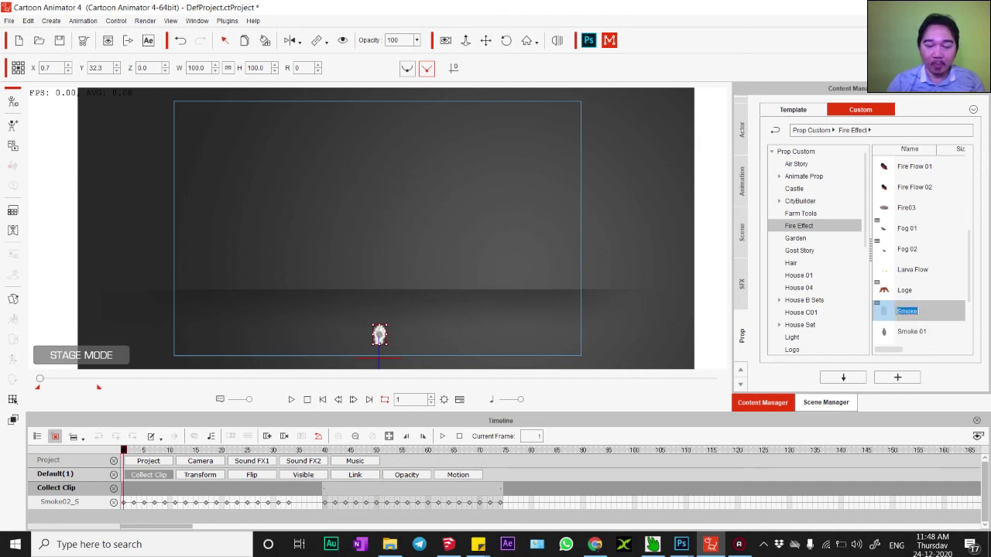
right_click(380, 333)
click(438, 410)
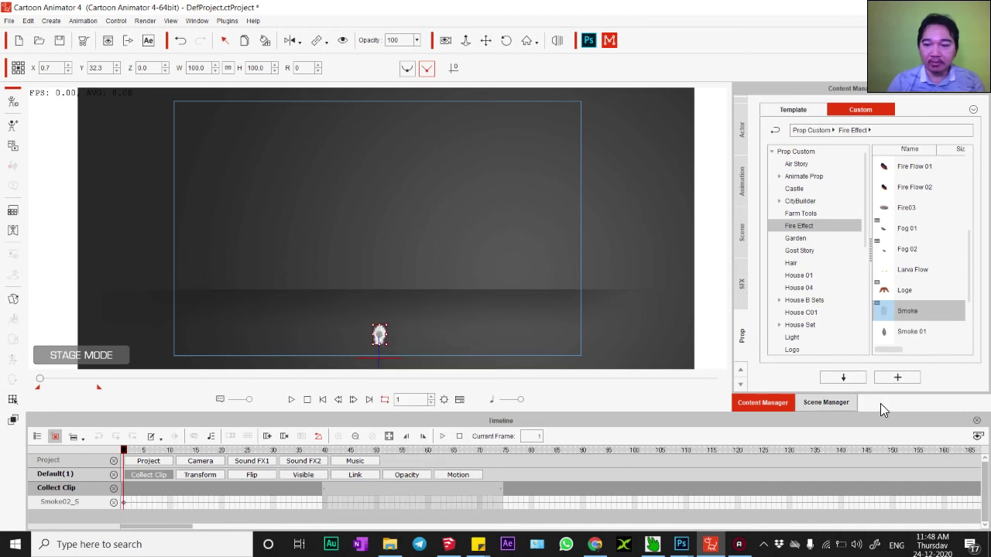
click(895, 377)
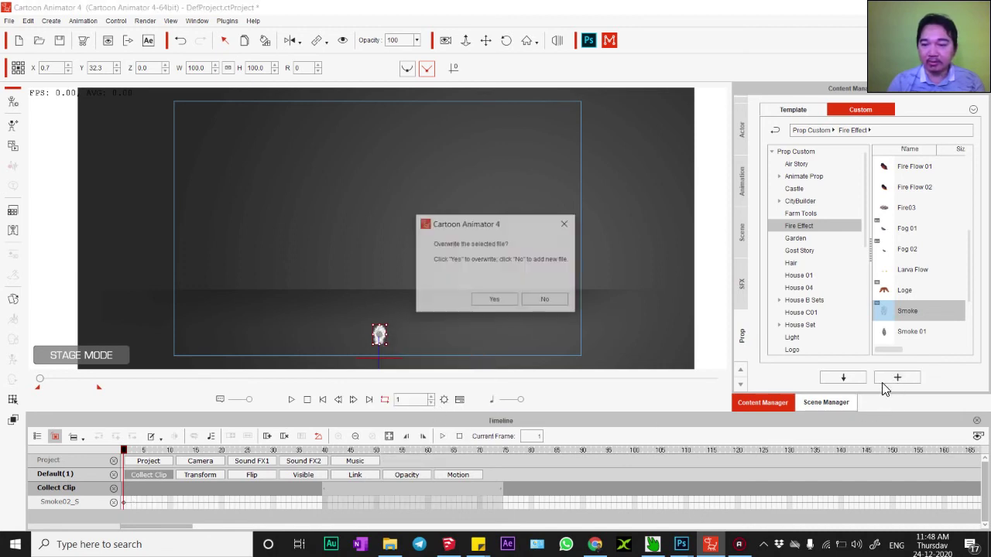
click(507, 300)
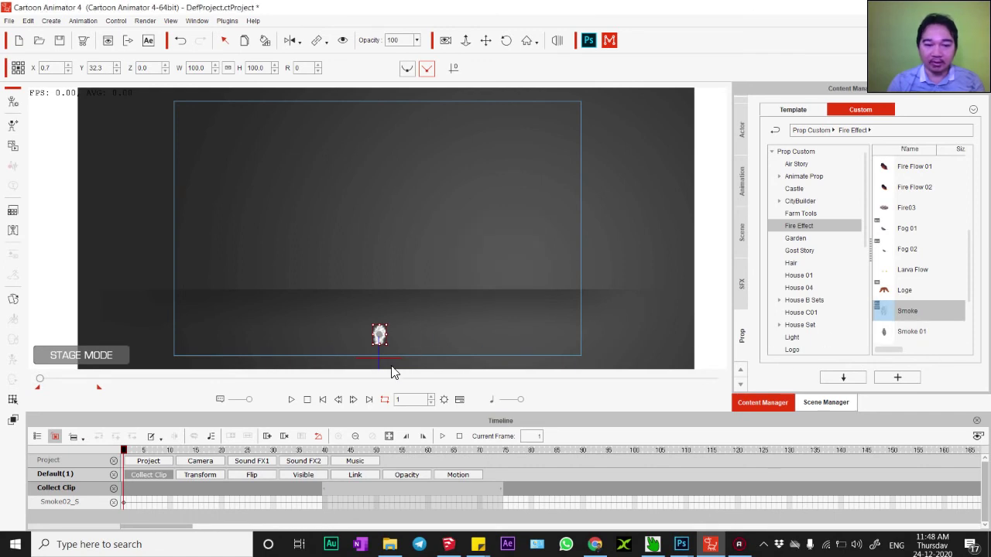
- Apply the Start Smoke action to the prop at frame 1 and show its Motion track
right_click(383, 331)
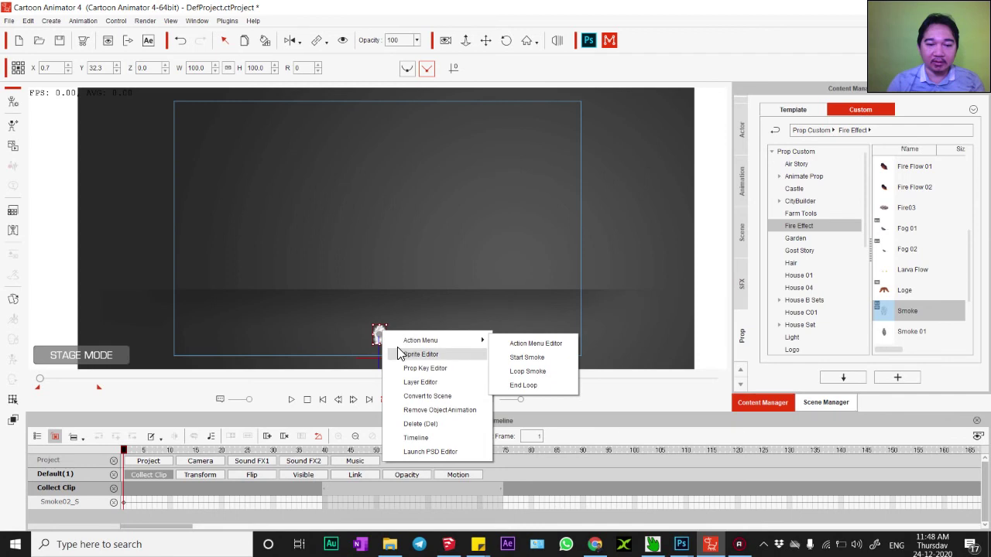
click(561, 358)
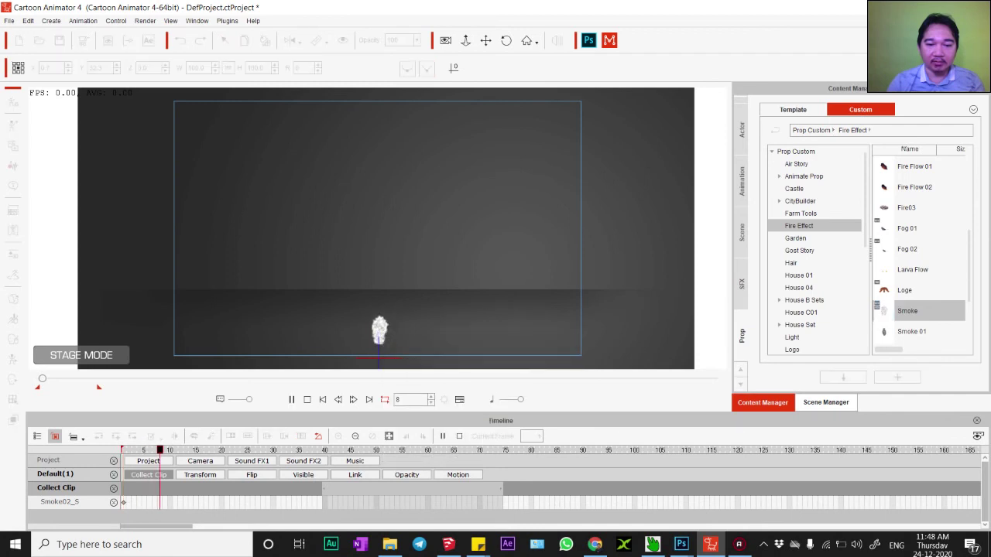
click(306, 400)
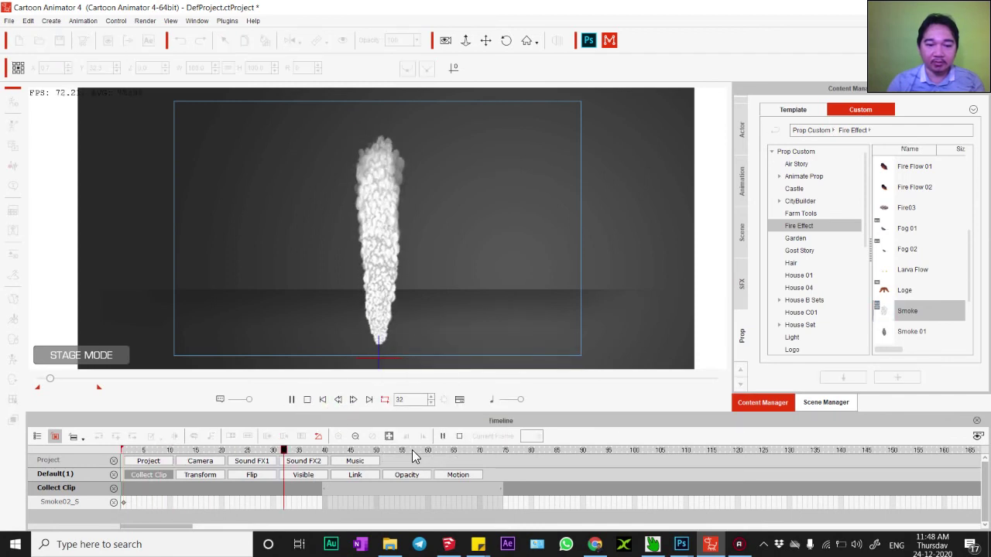
click(465, 475)
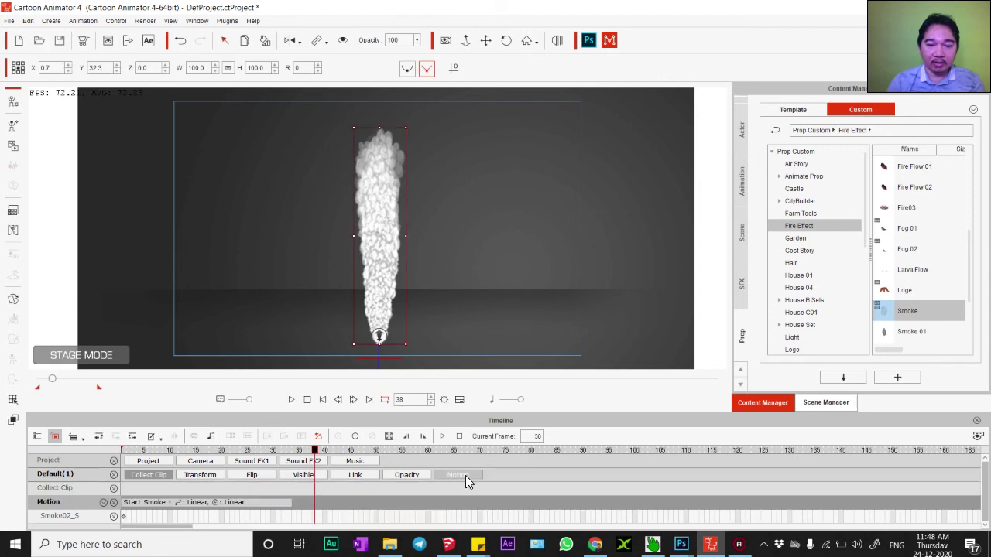
- Apply the Loop Smoke action at frame 33, stretch its motion clip so it repeats, and play it back
click(288, 488)
right_click(409, 246)
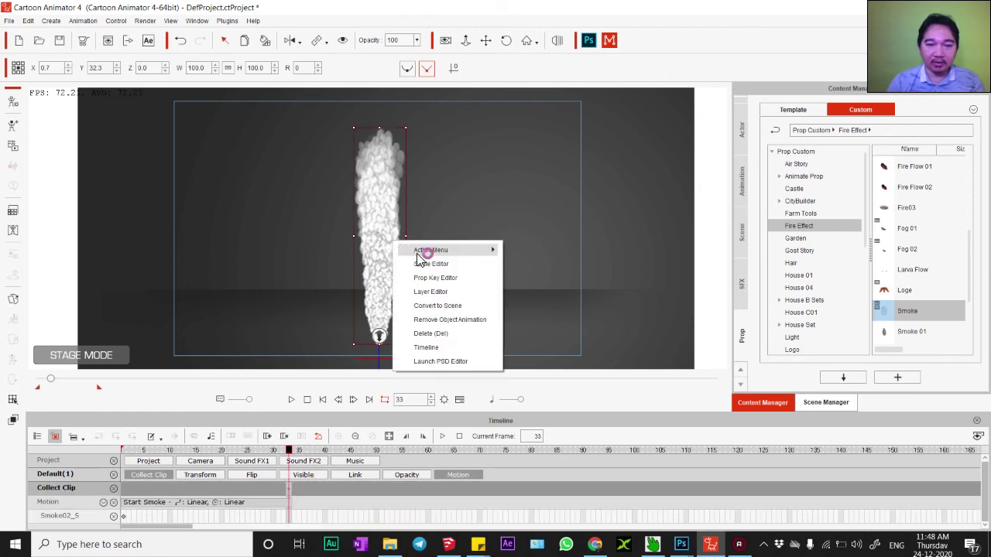
mouse_move(442, 250)
click(537, 279)
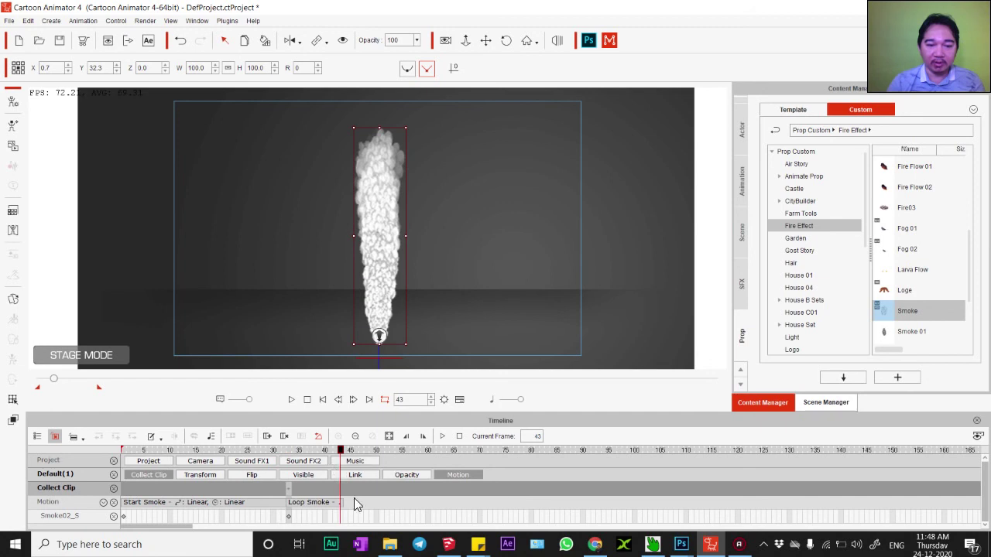
drag(340, 503, 830, 499)
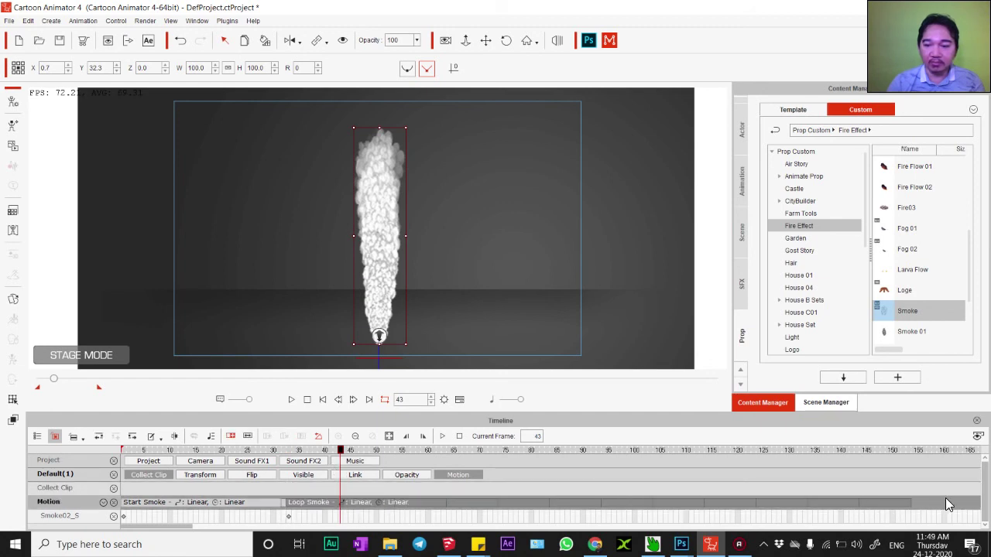
click(355, 436)
key(space)
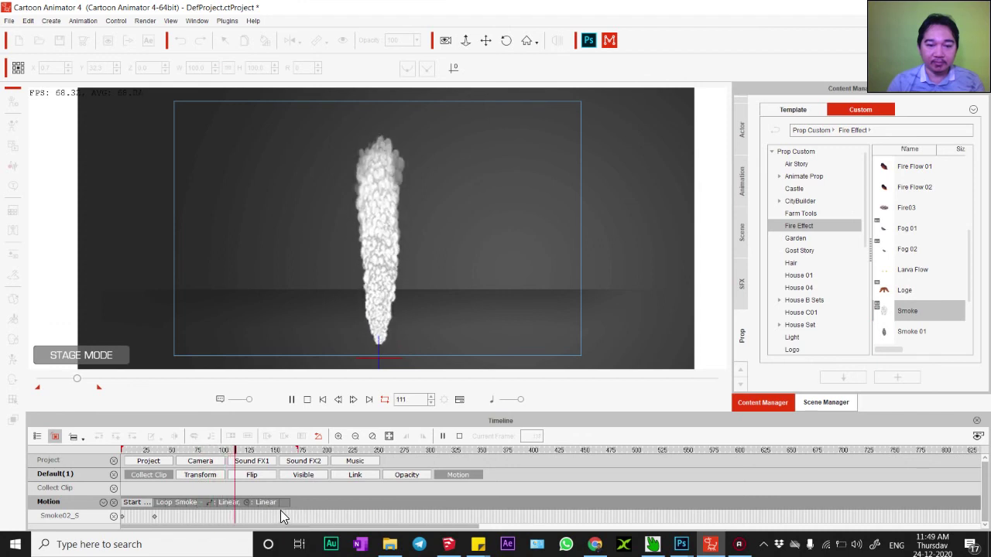
key(space)
- Shorten the Loop Smoke clip to about frame 143, apply the End Loop action at frame 143 and preview the motion
drag(271, 514, 268, 507)
scroll(265, 502, up, 3)
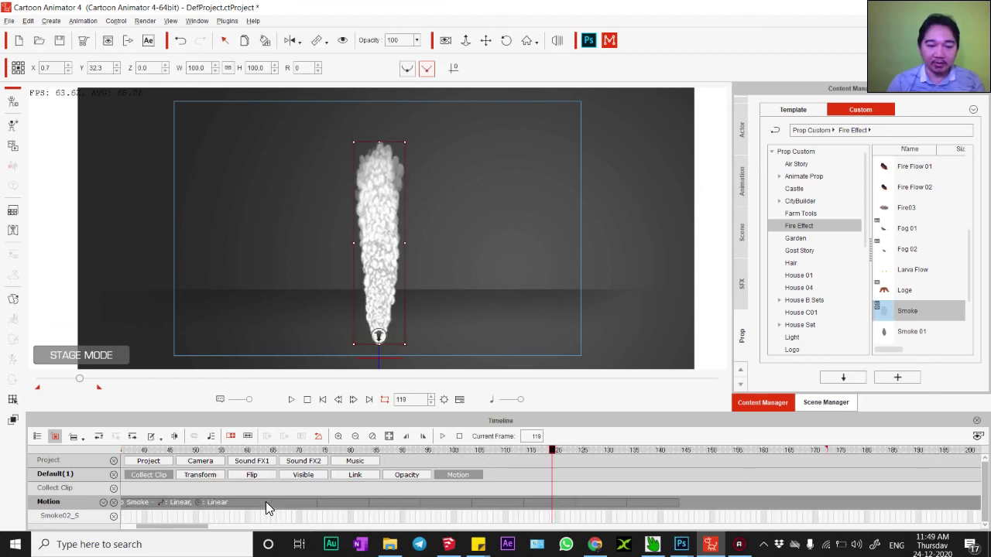
click(676, 496)
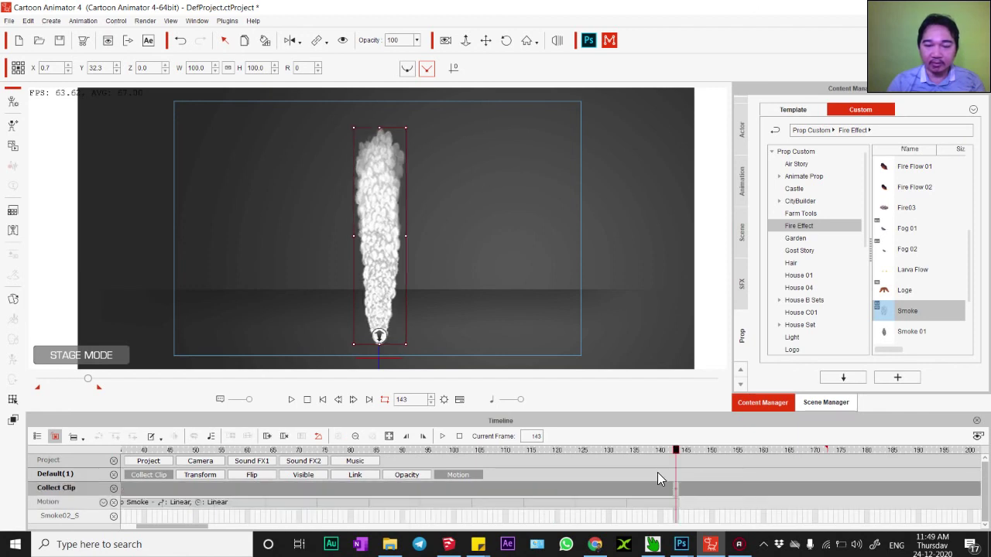
right_click(372, 284)
mouse_move(410, 290)
click(516, 337)
key(space)
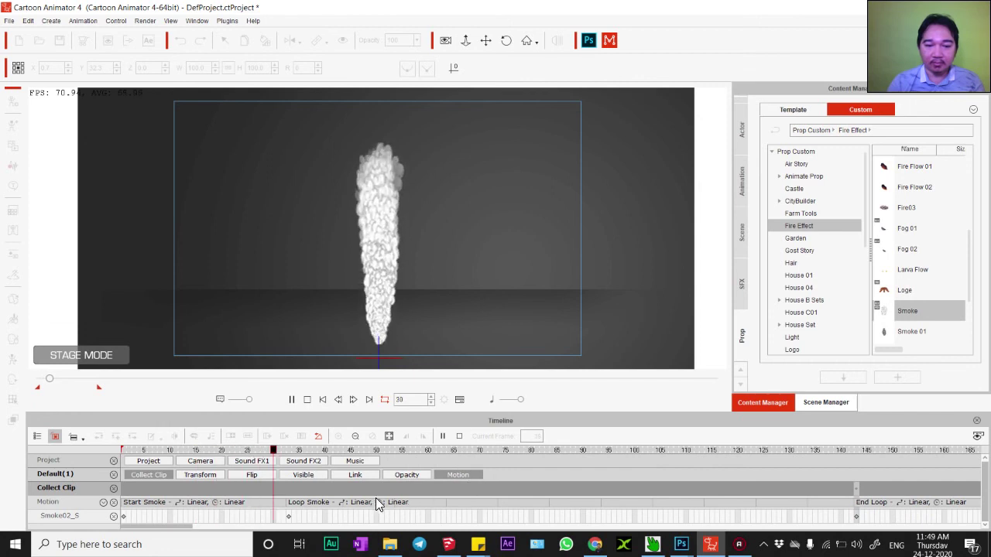
key(space)
- Extend the playback range to frame 178 and play the full smoke sequence from the first frame
scroll(373, 496, down, 5)
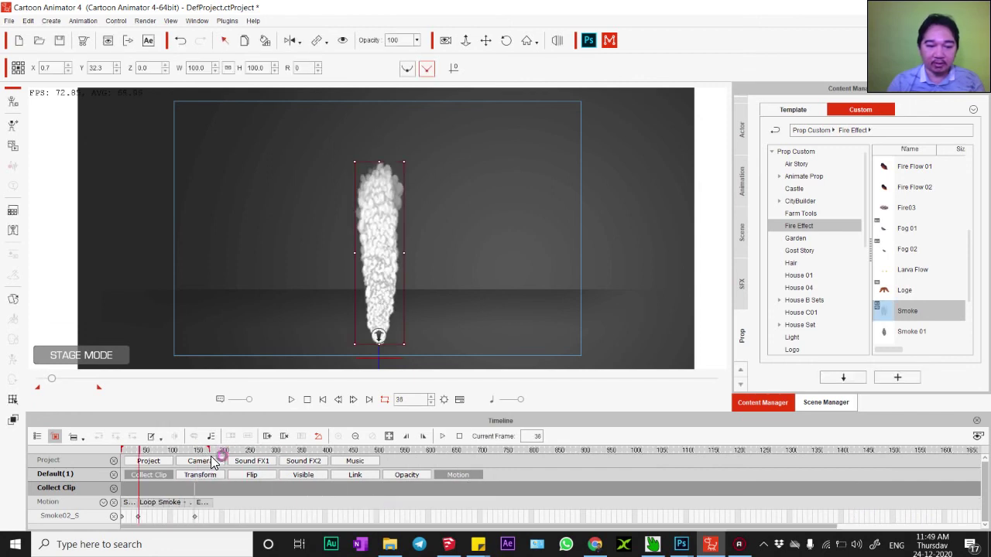
click(211, 491)
scroll(211, 492, up, 3)
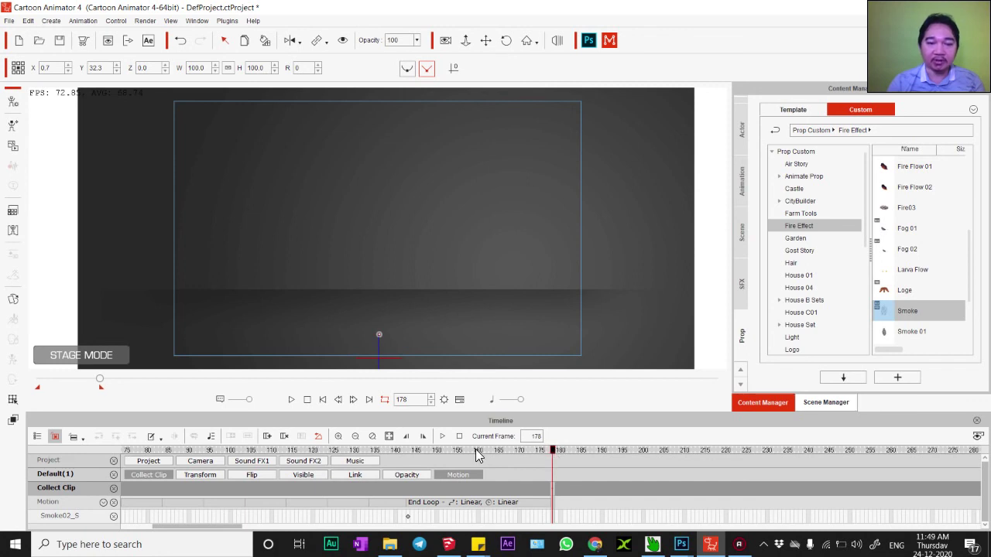
click(313, 403)
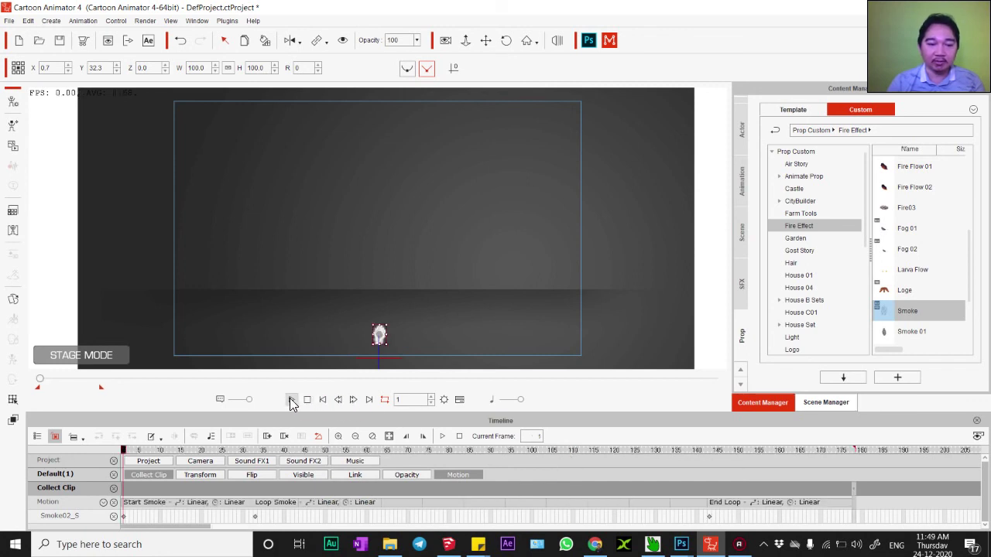
click(292, 401)
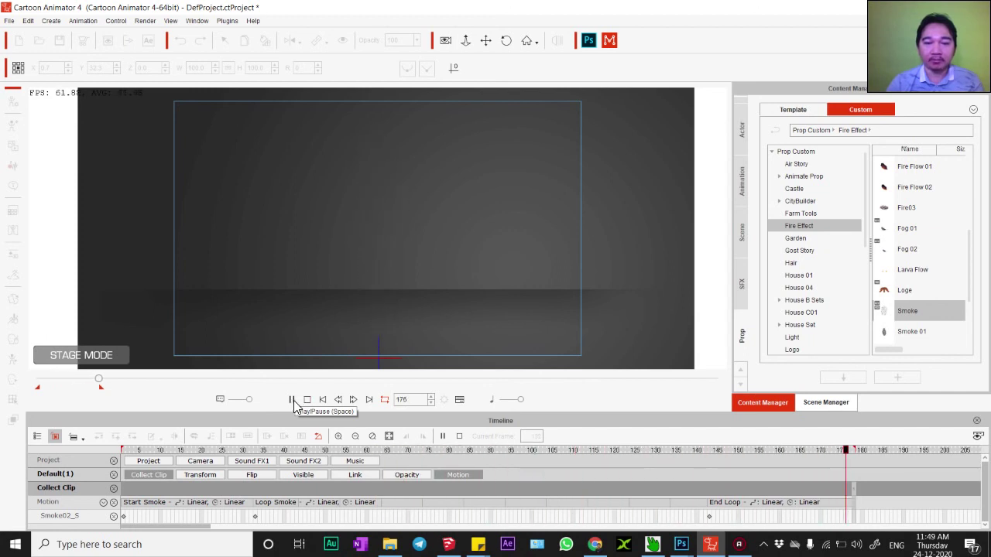
click(307, 400)
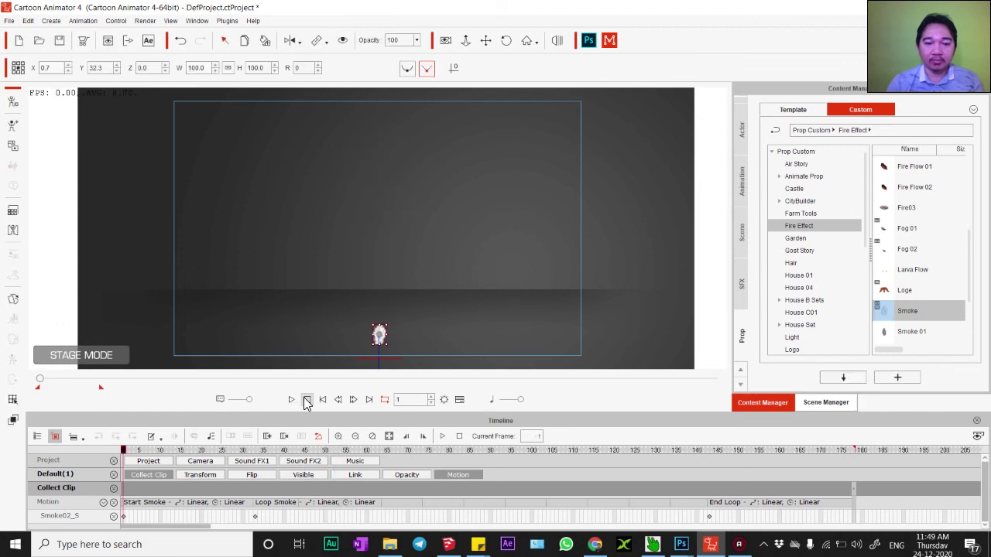
click(453, 452)
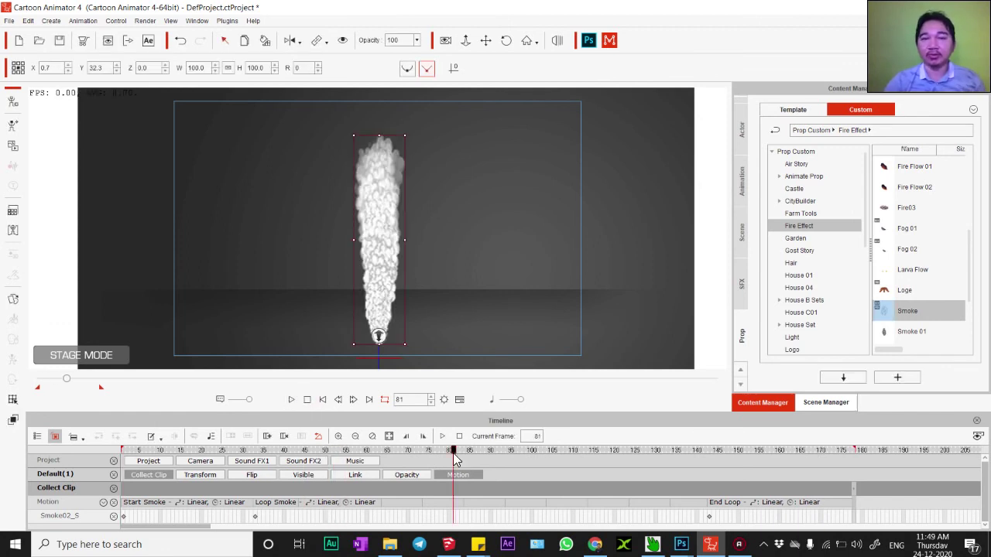